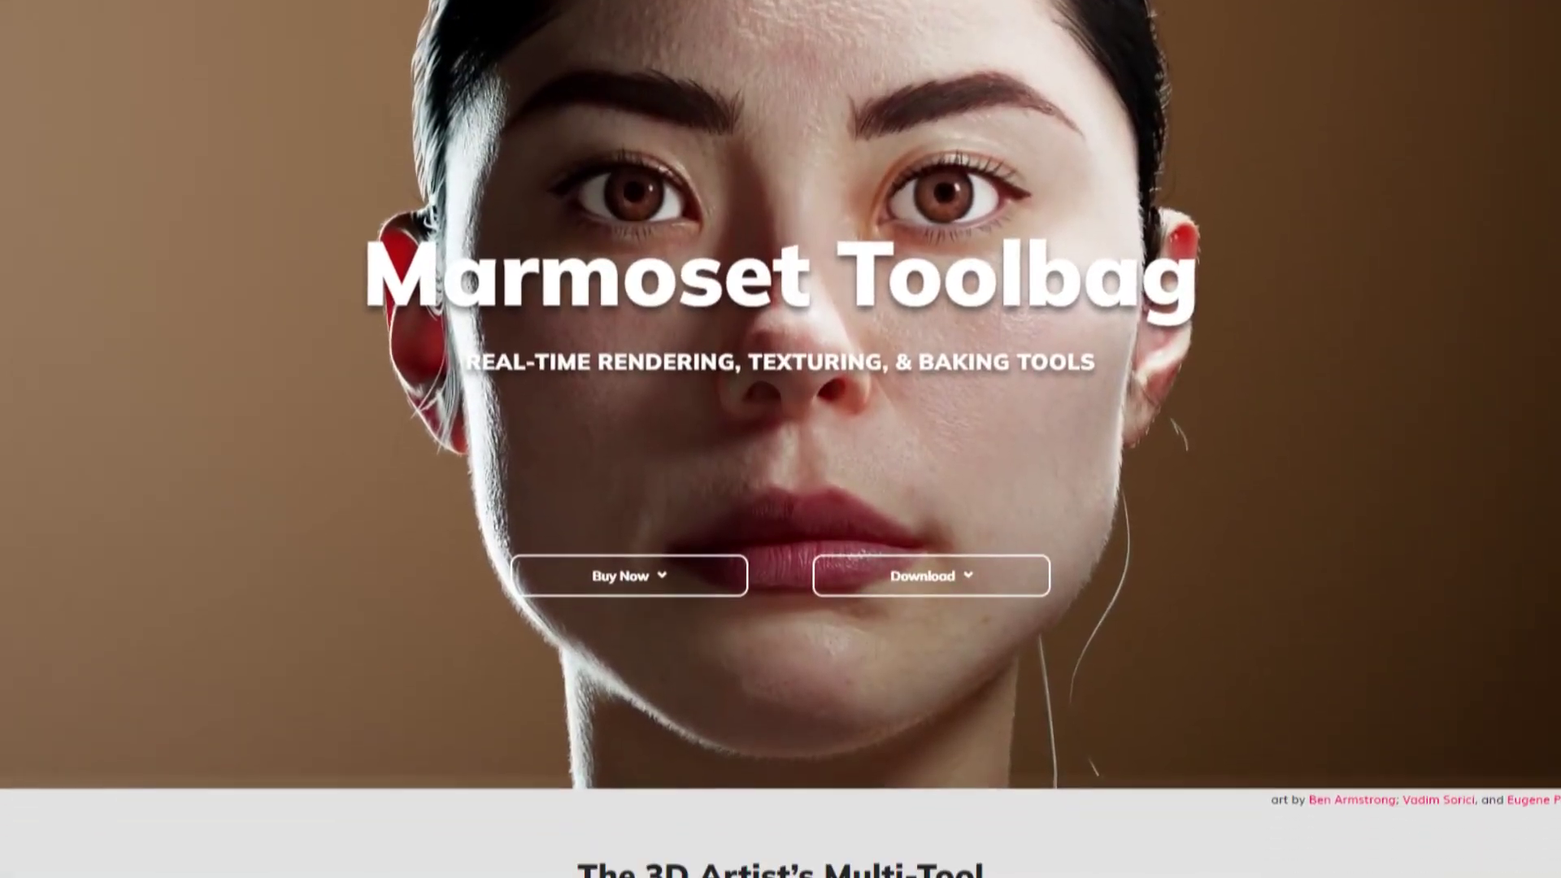
scroll(780, 439, down, 6)
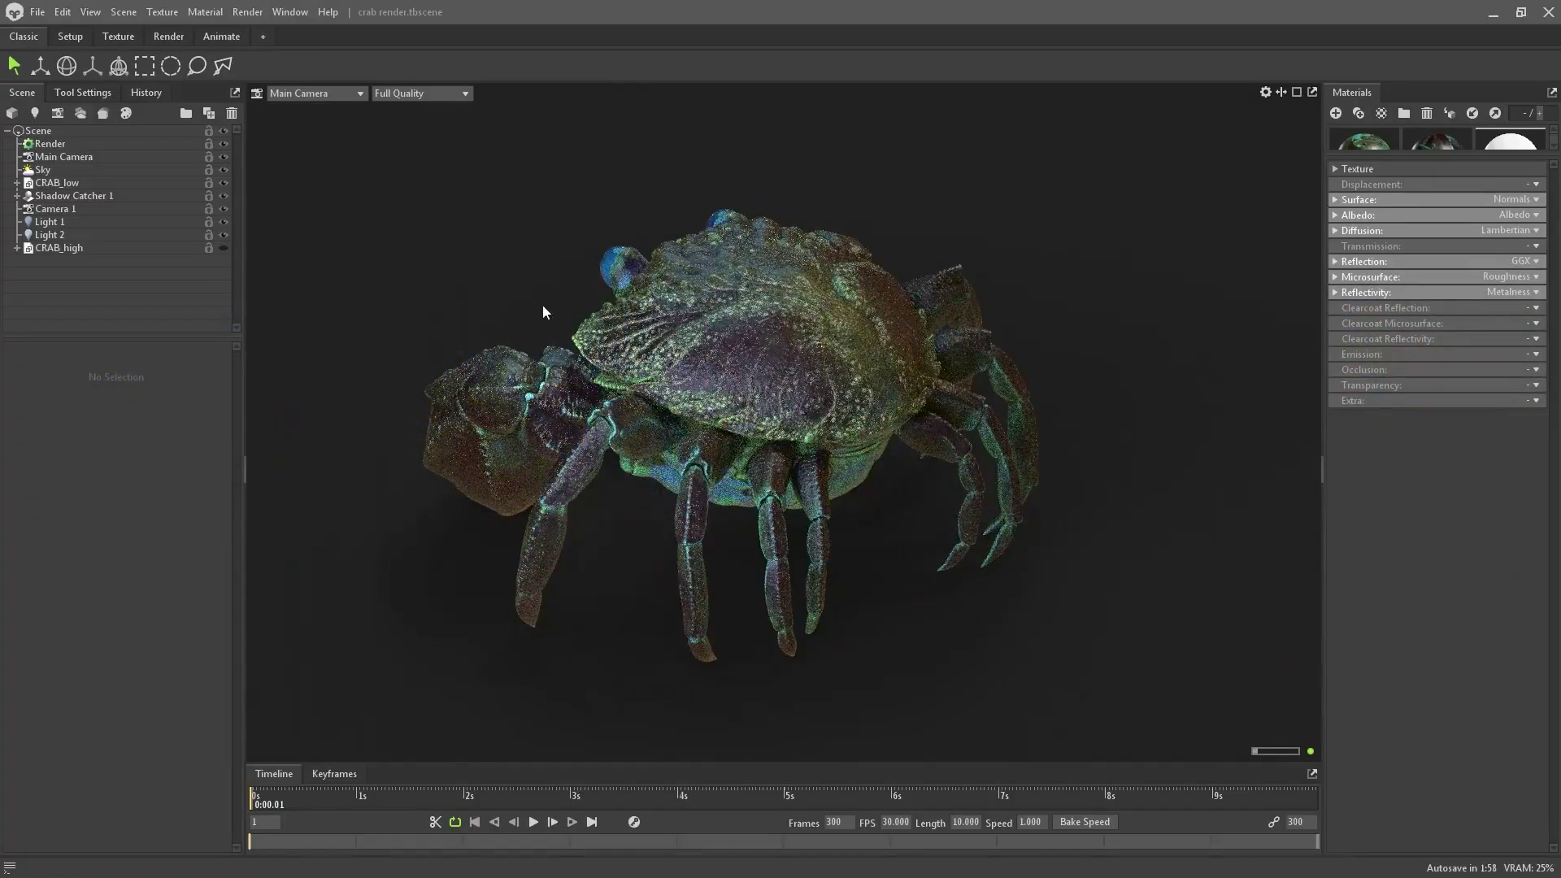
Step: Examine the textured crab from several angles, including close-ups of its claw and eye
drag(543, 304, 851, 289)
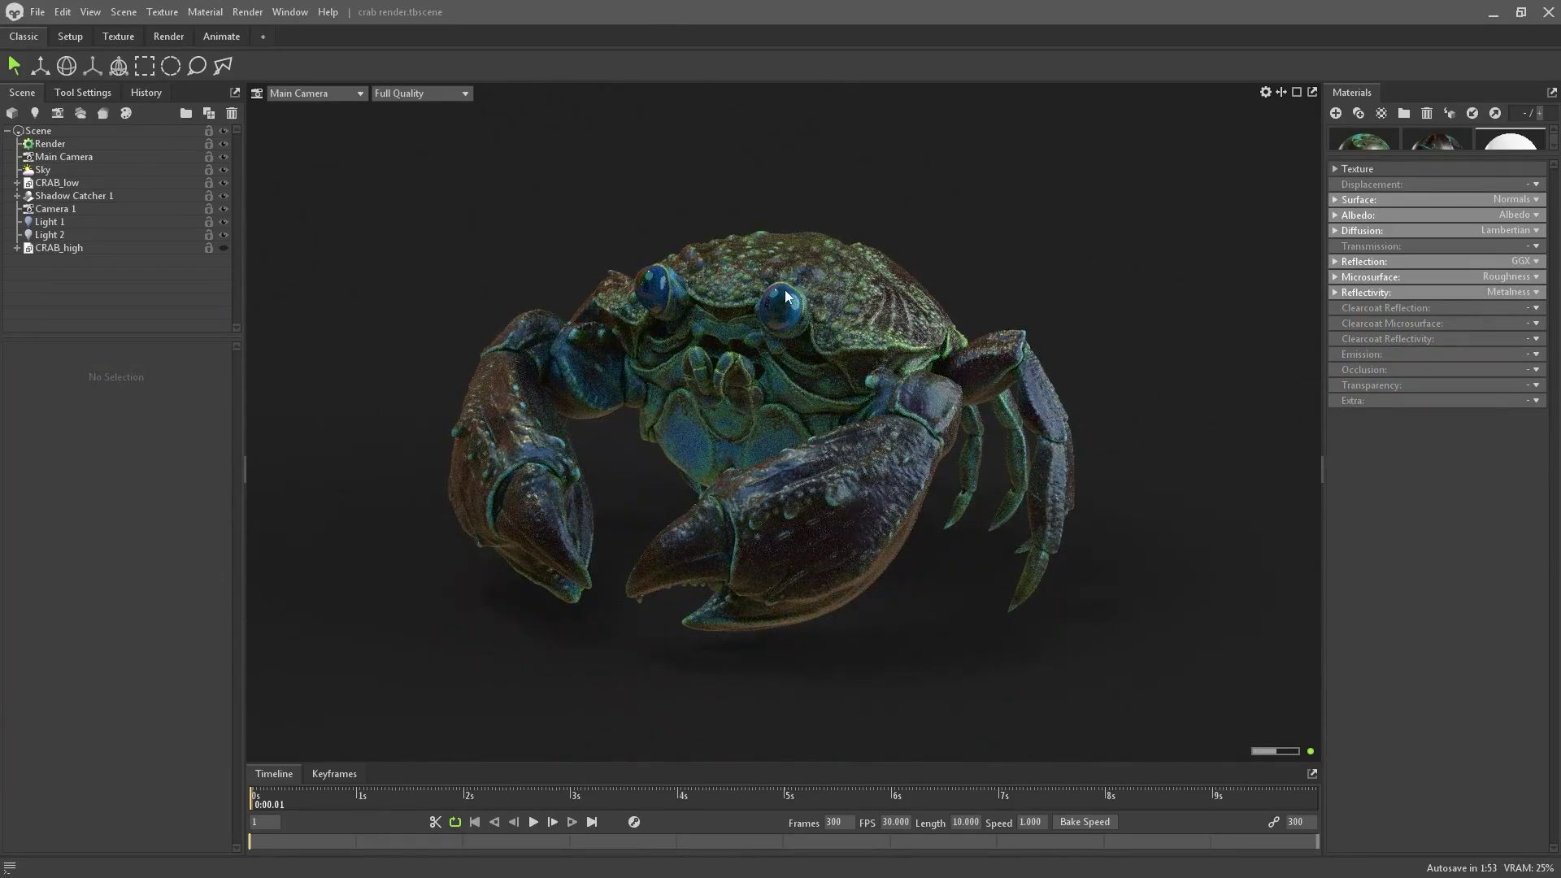
drag(783, 289, 837, 309)
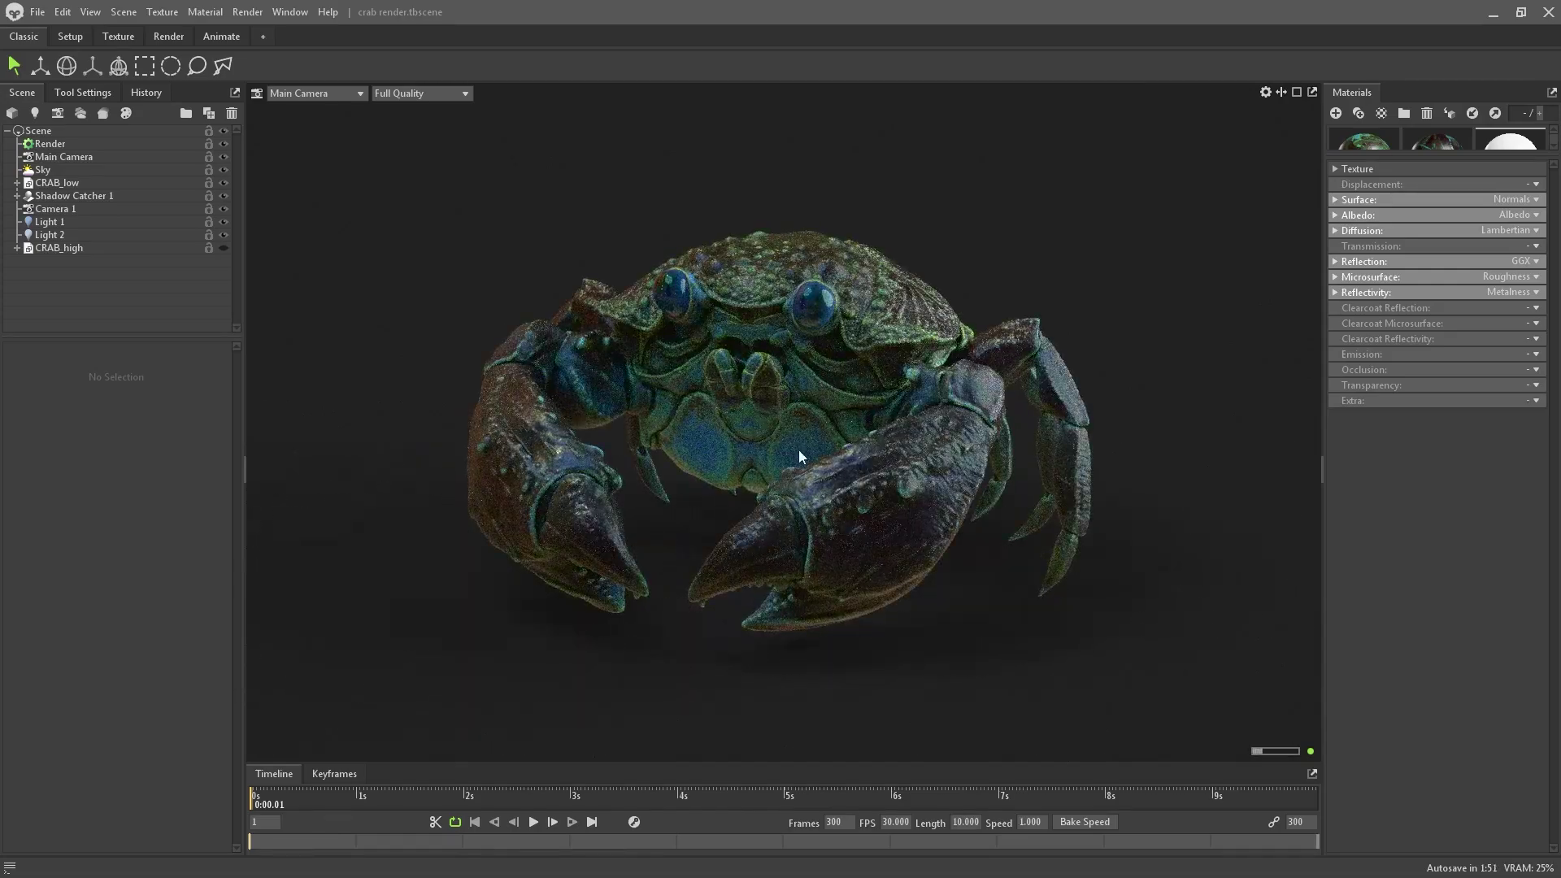
scroll(764, 398, up, 6)
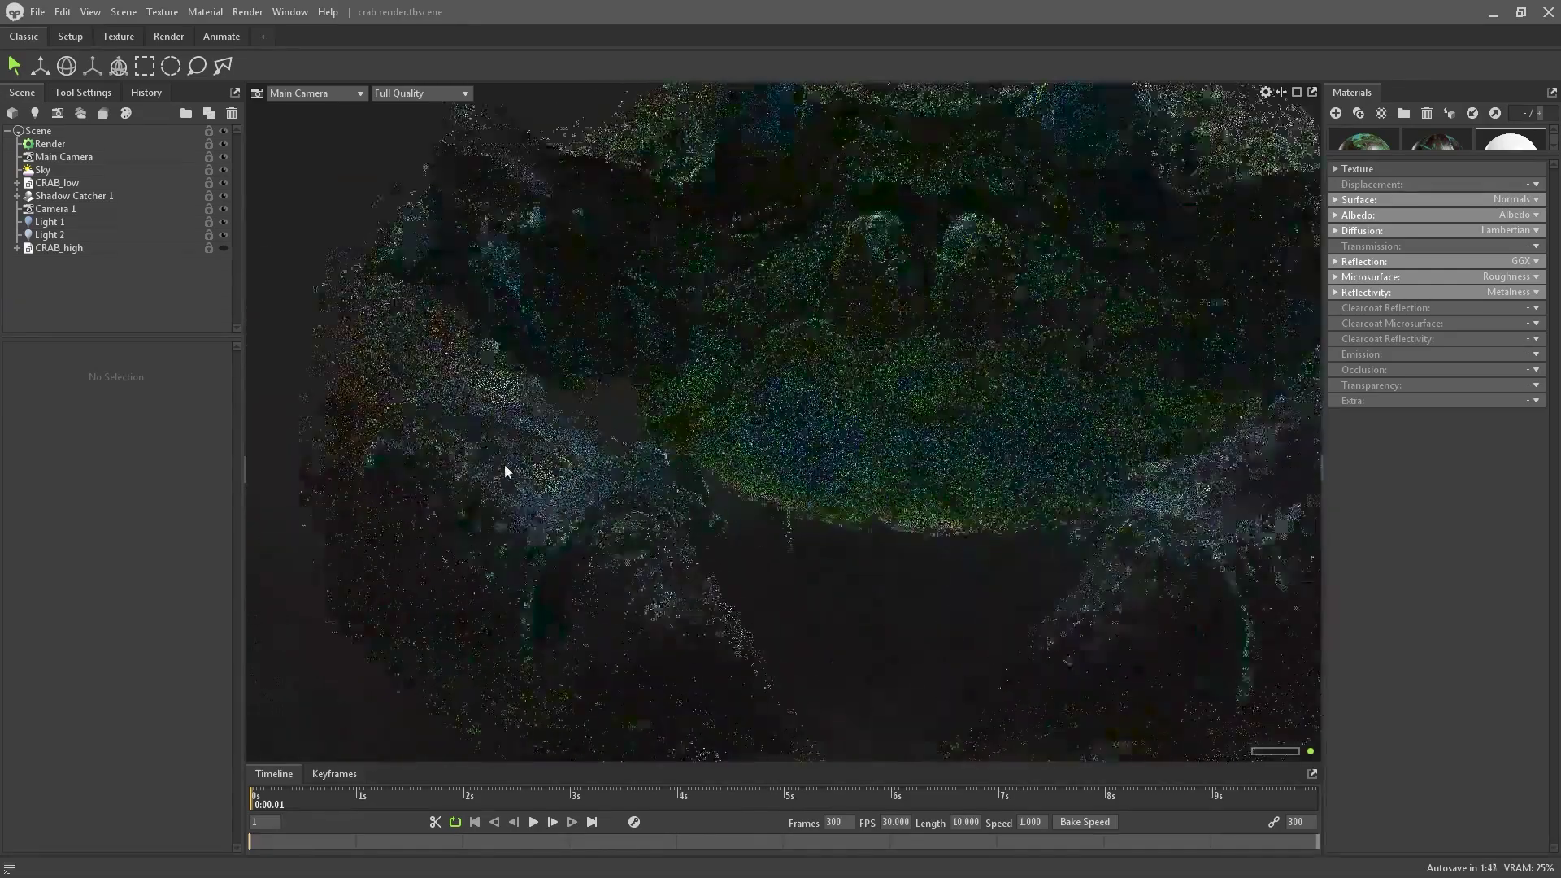
scroll(504, 465, up, 8)
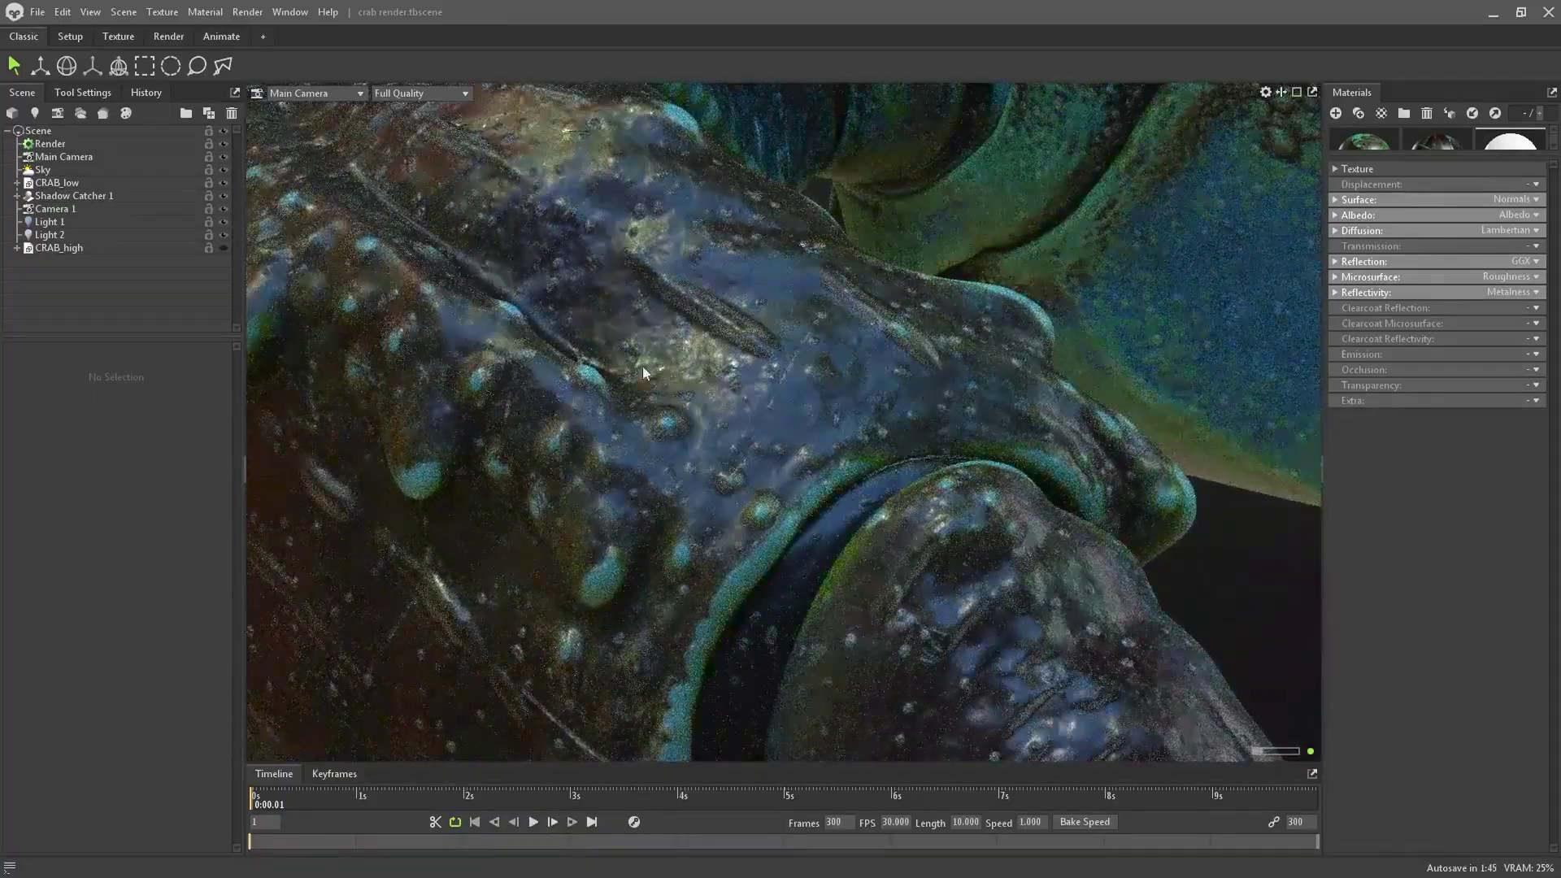
drag(811, 461, 904, 614)
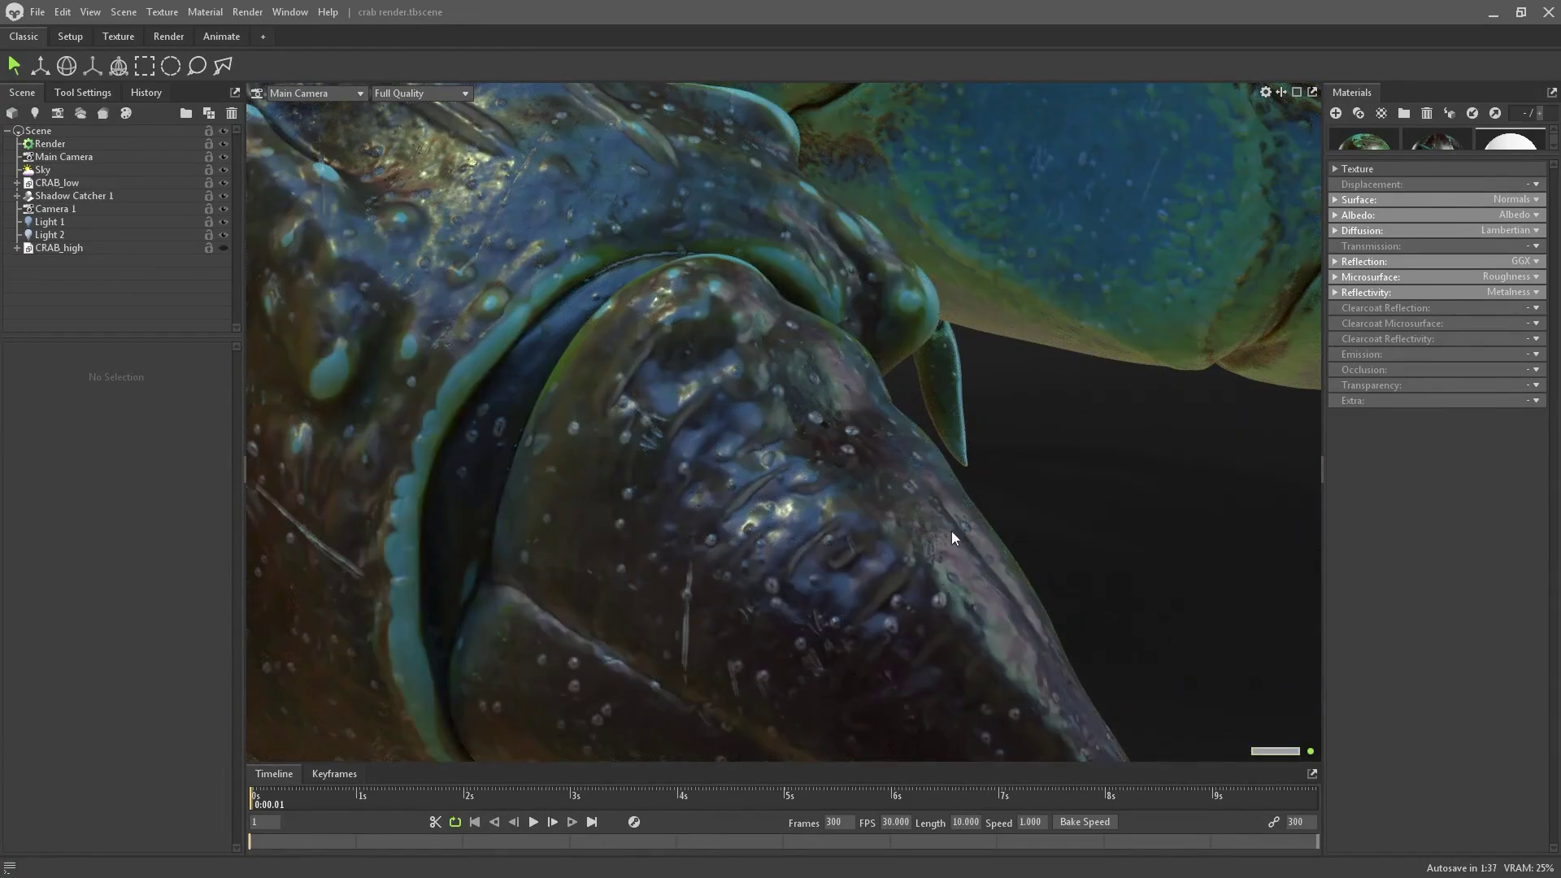
drag(738, 362, 857, 425)
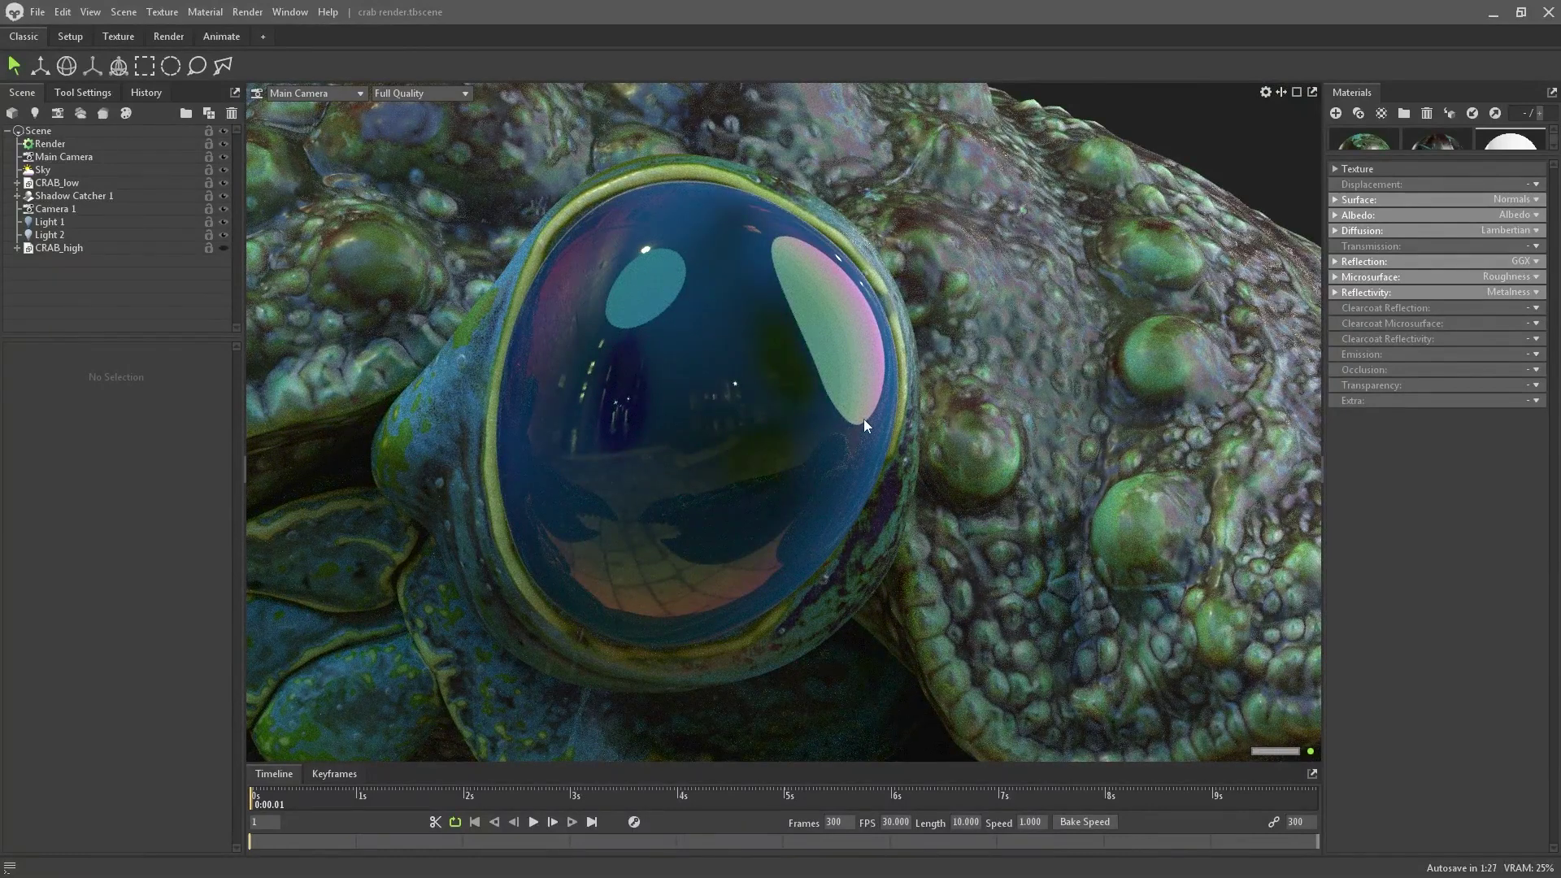
scroll(756, 357, down, 10)
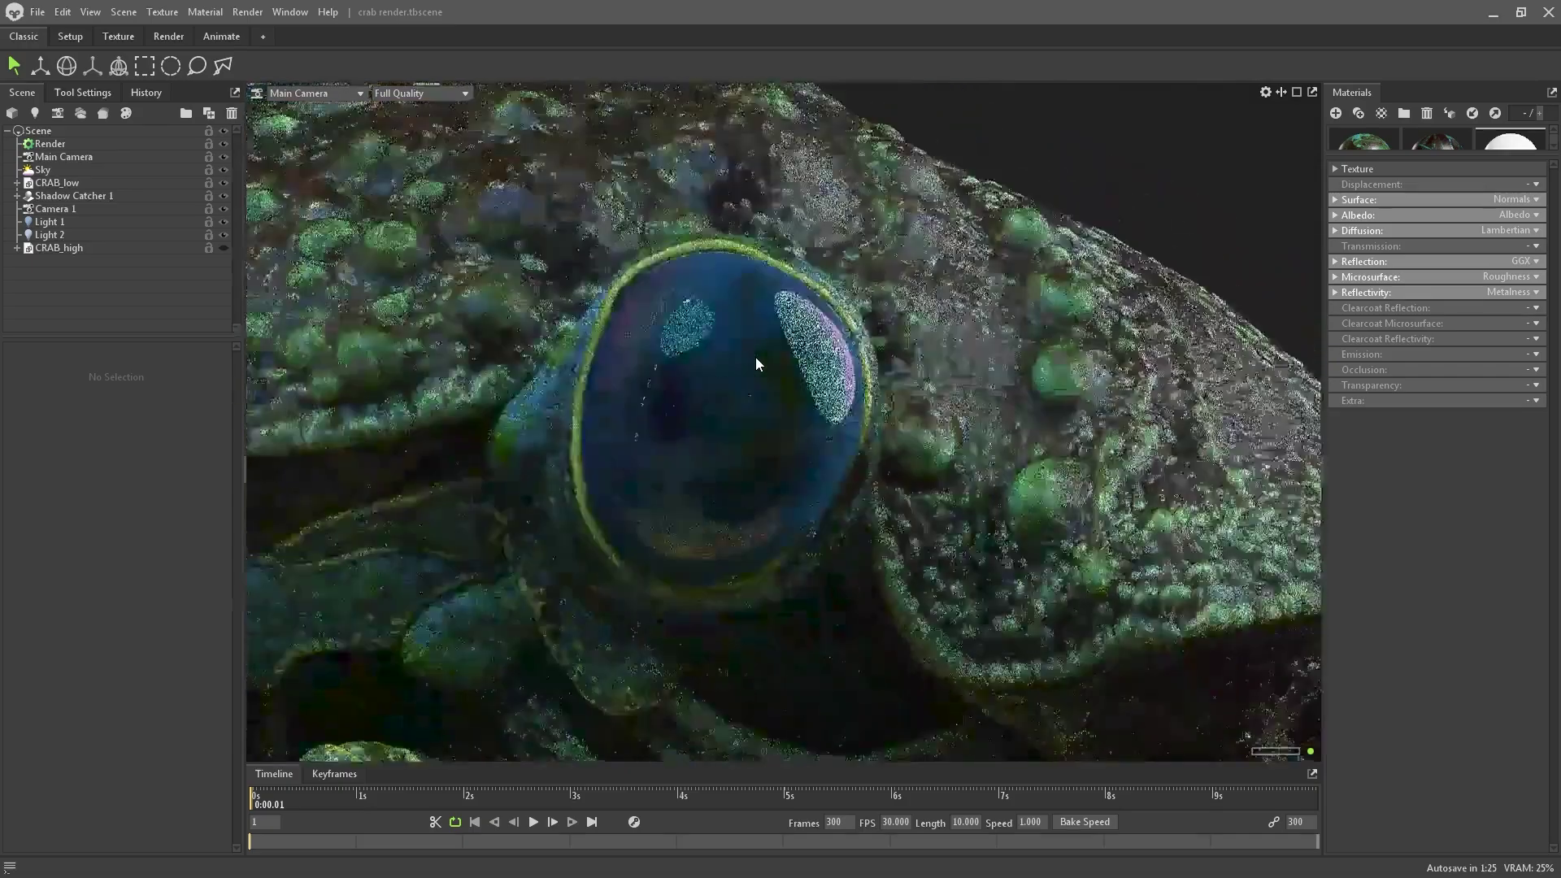
scroll(706, 383, down, 5)
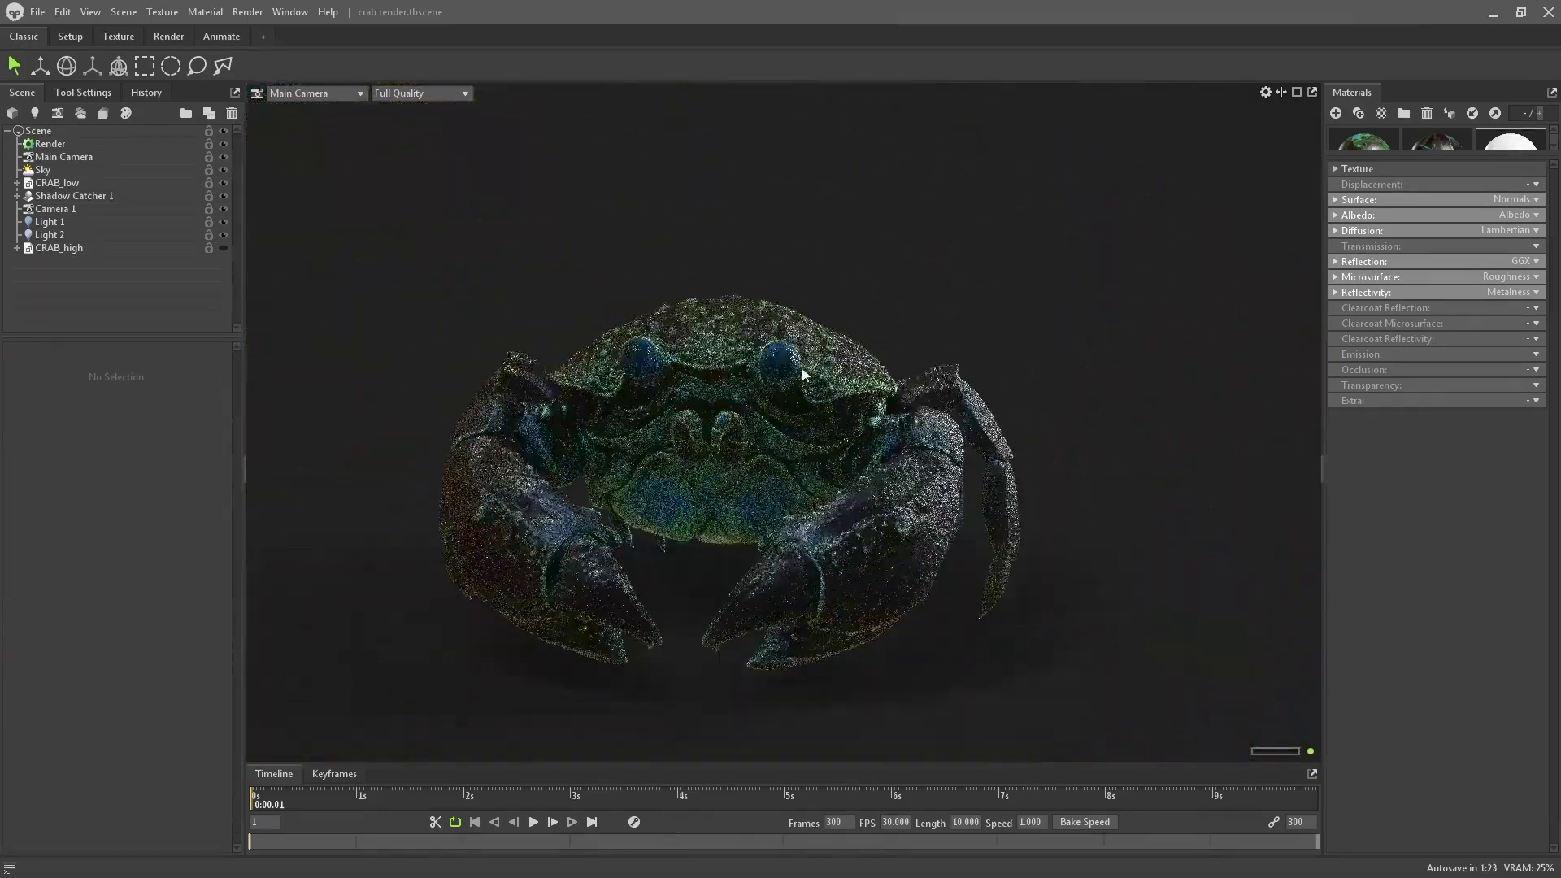
drag(892, 424, 876, 383)
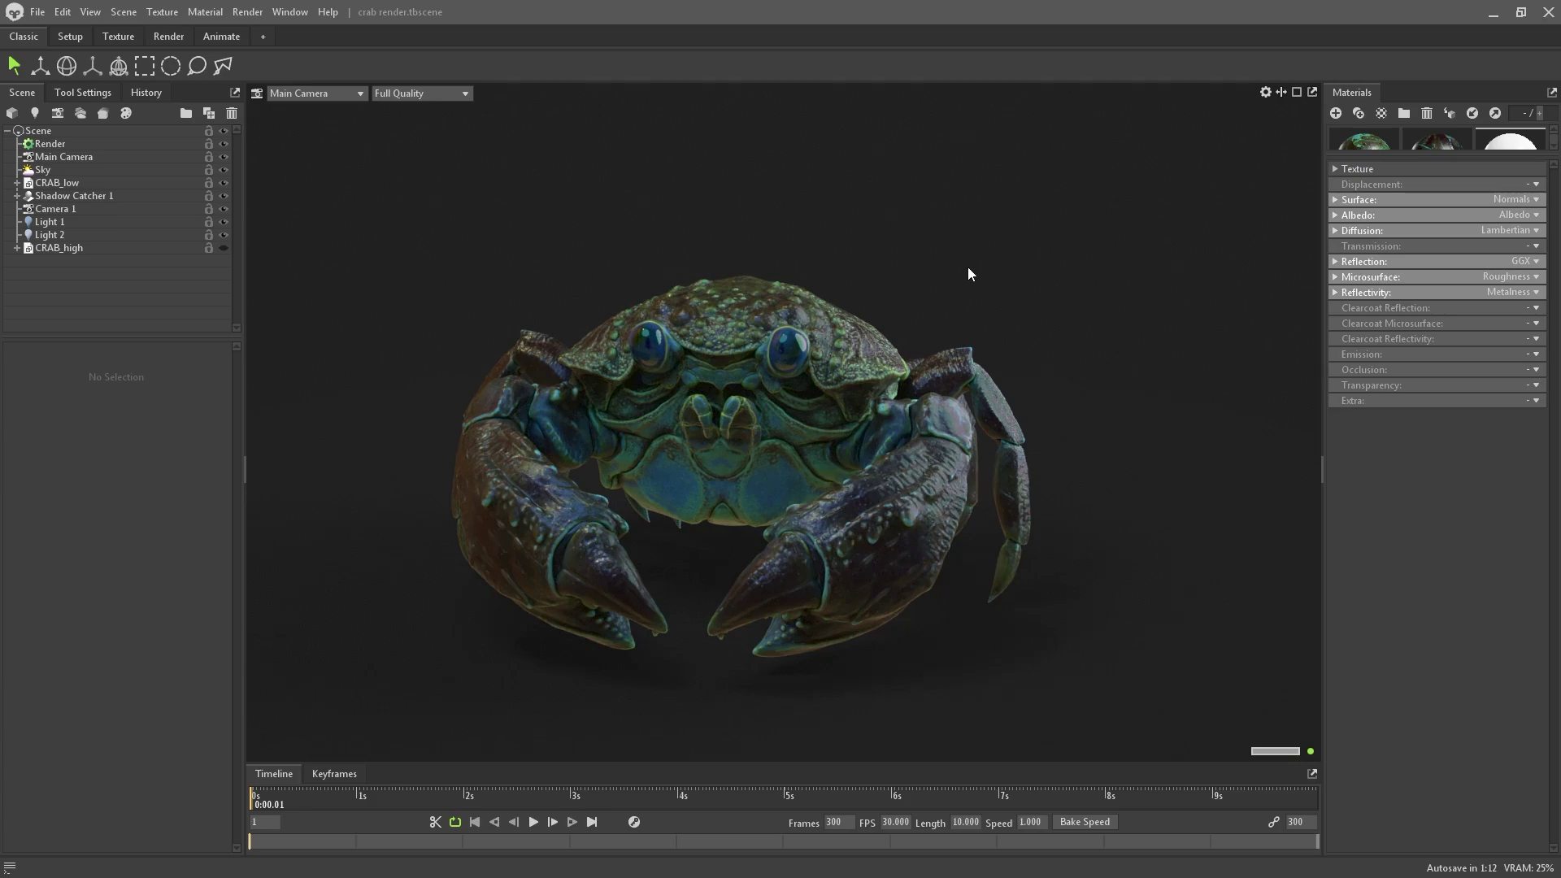
Step: Hide the CRAB_low model, show CRAB_high instead, and view the high-poly crab from several angles
click(223, 182)
click(224, 247)
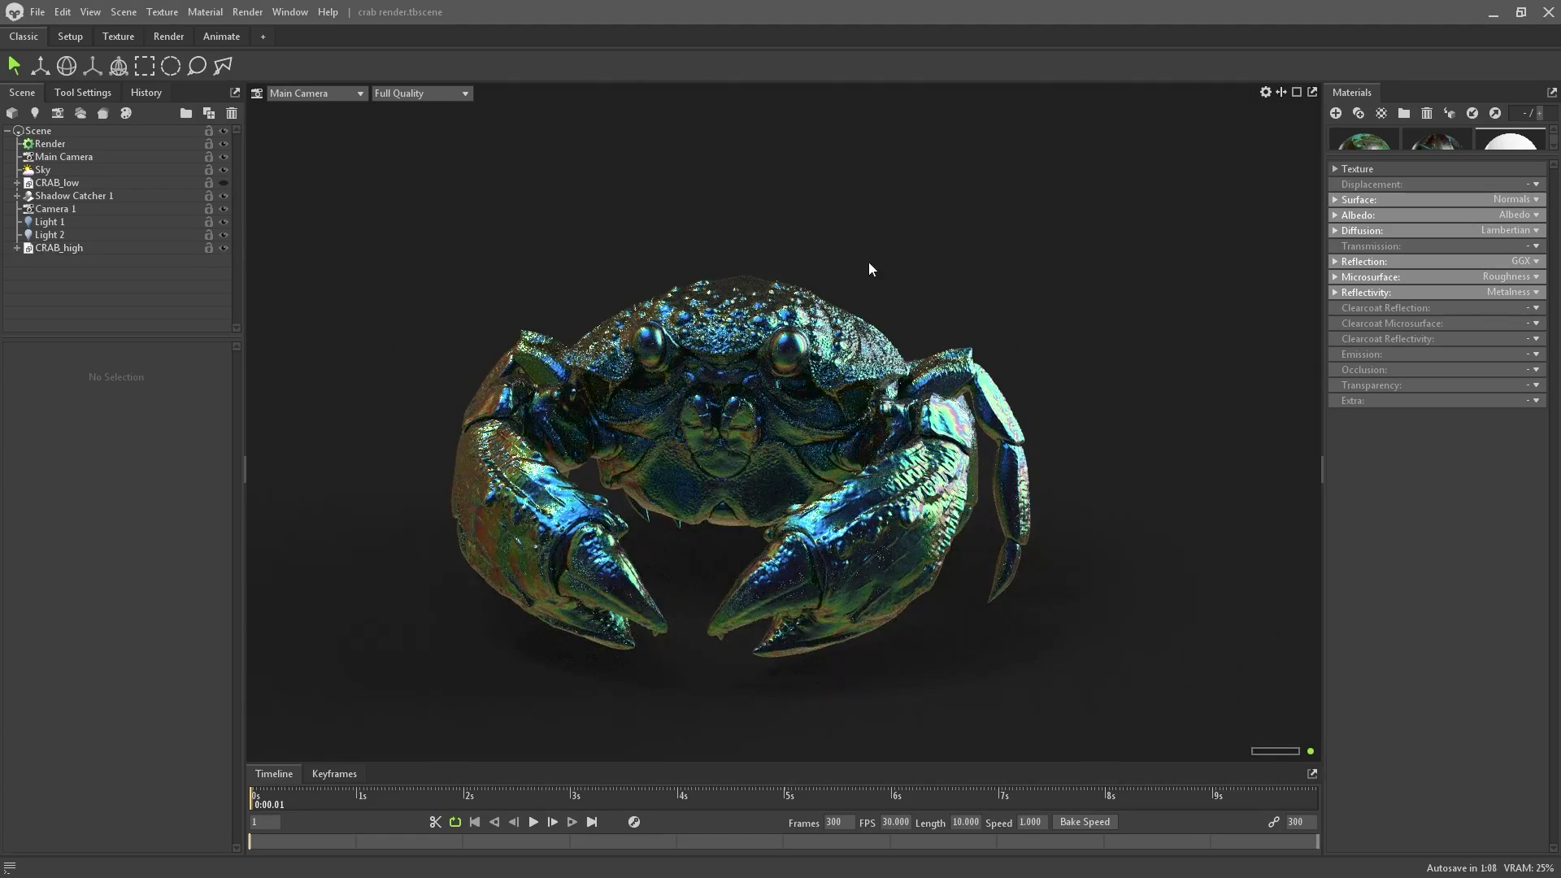
mouse_move(868, 269)
mouse_down()
mouse_move(801, 268)
mouse_move(868, 252)
mouse_up()
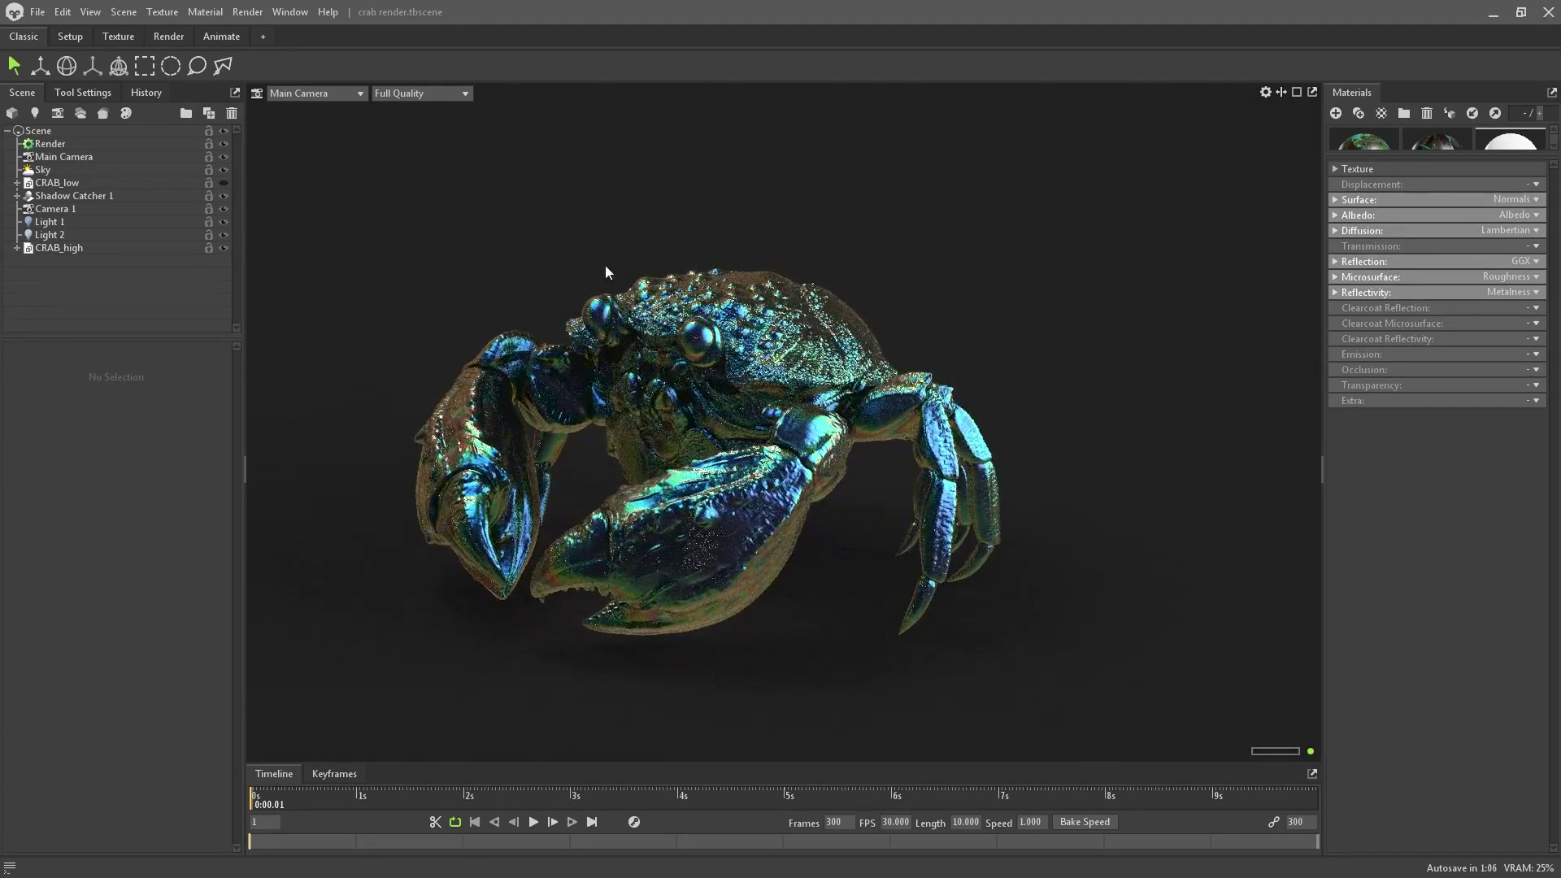
right_drag(604, 265, 1024, 193)
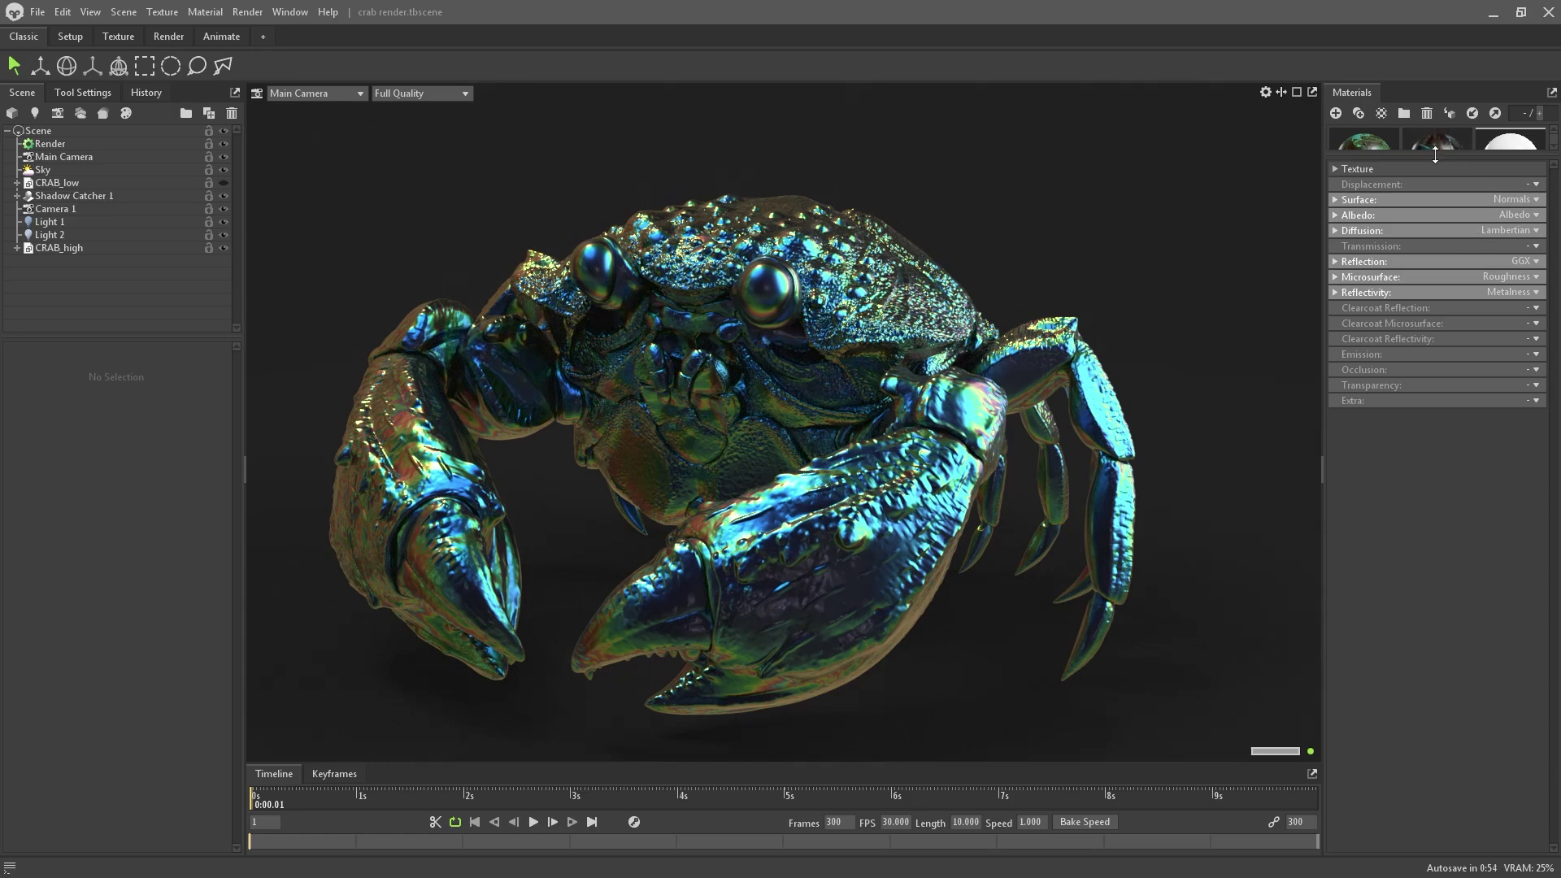
Step: Create a new material named TUTORIAL and assign it to the CRAB_high model
drag(1436, 153, 1441, 484)
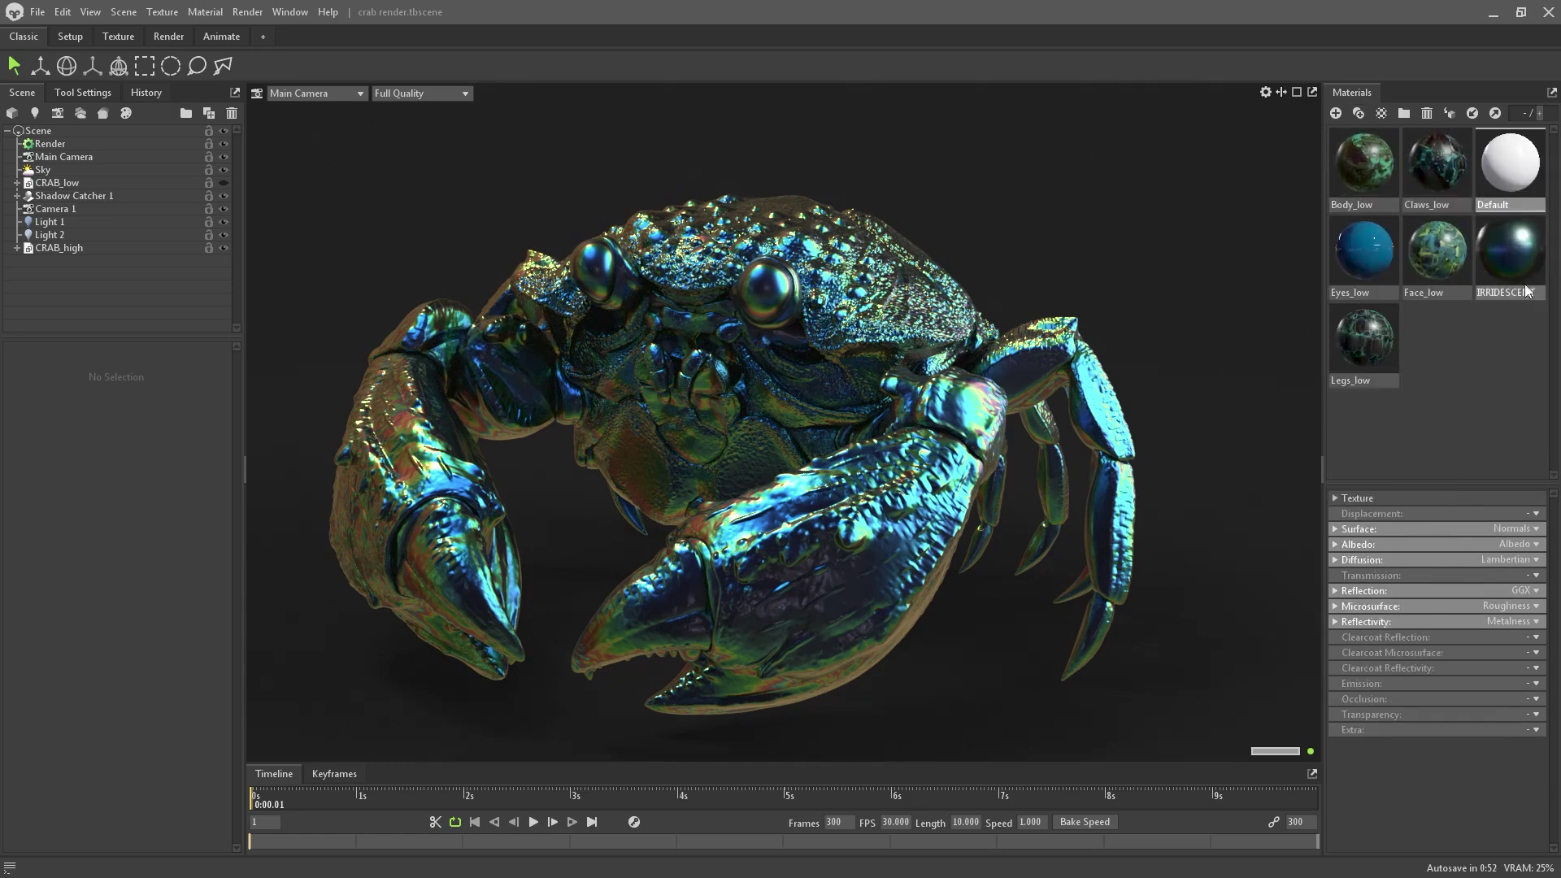
click(1335, 114)
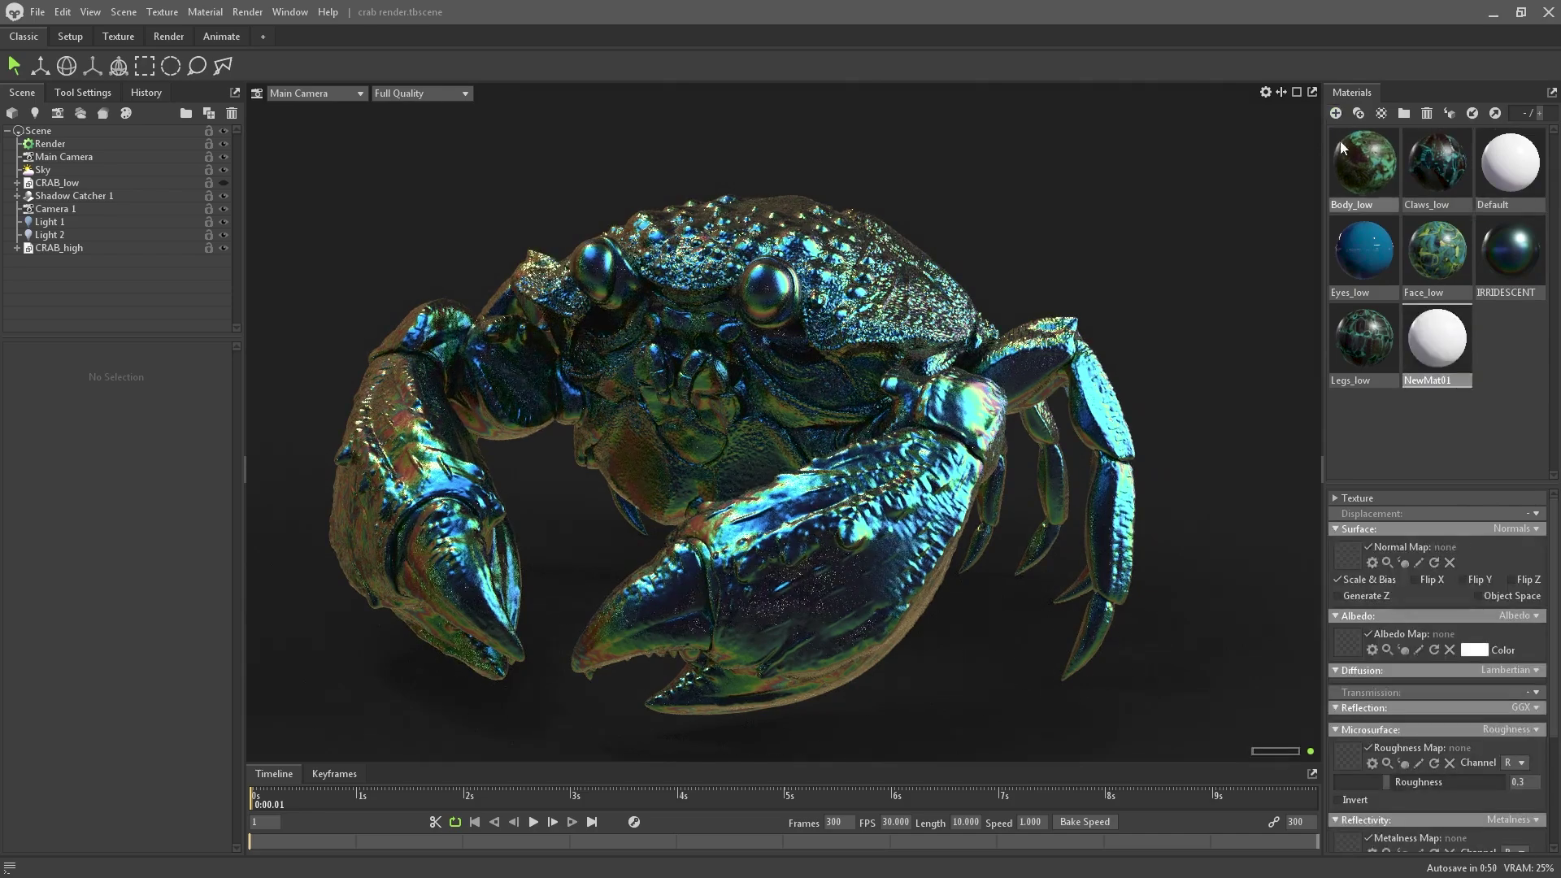
double_click(1438, 379)
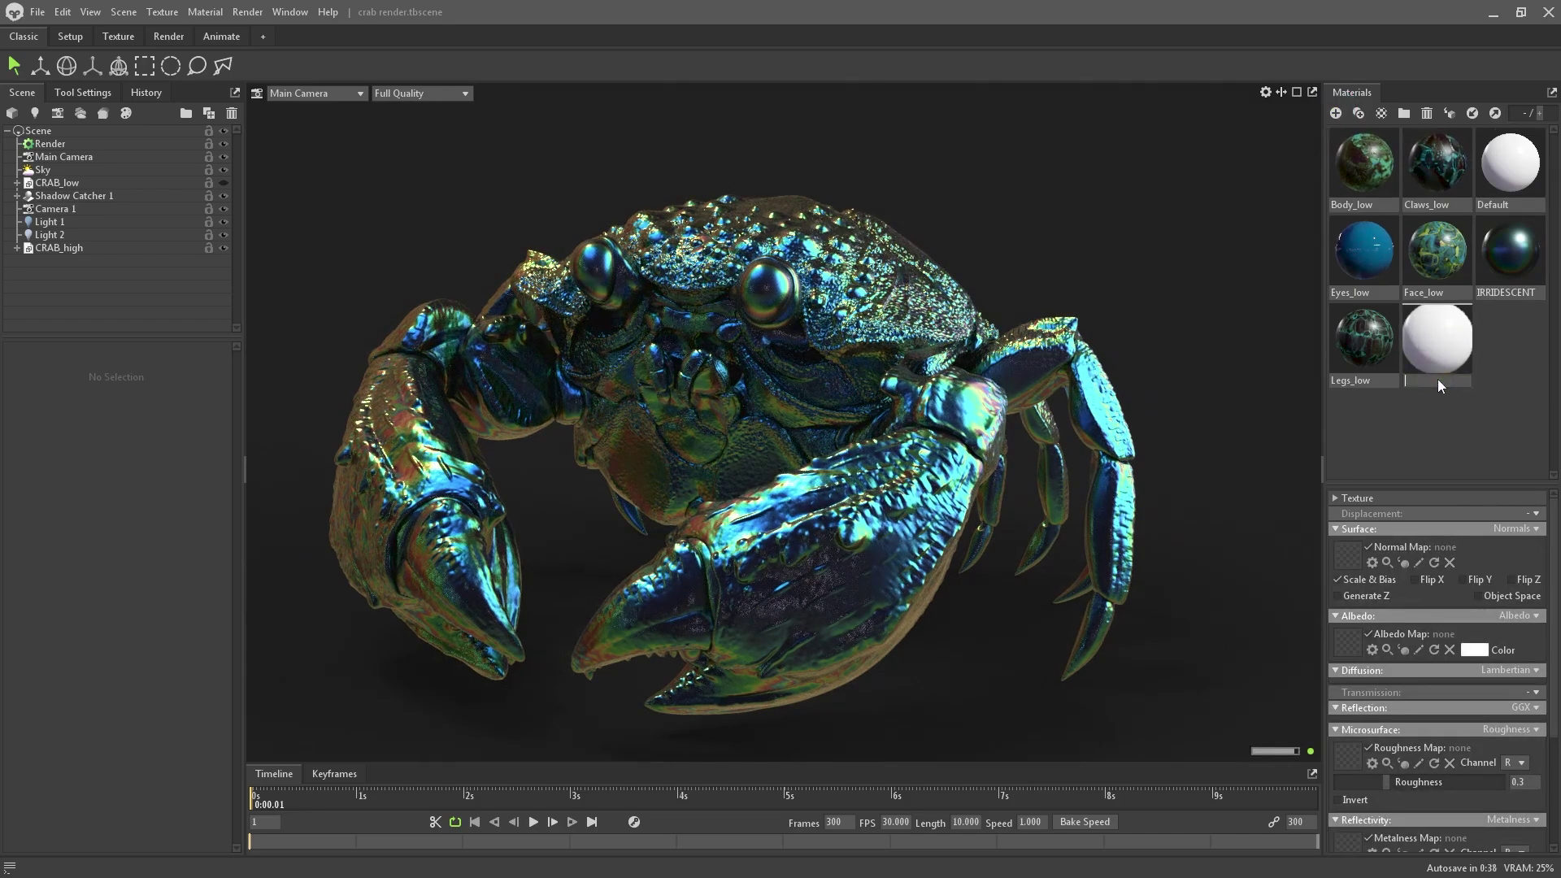
text(TUTORIAL)
click(1486, 390)
drag(1463, 336, 115, 250)
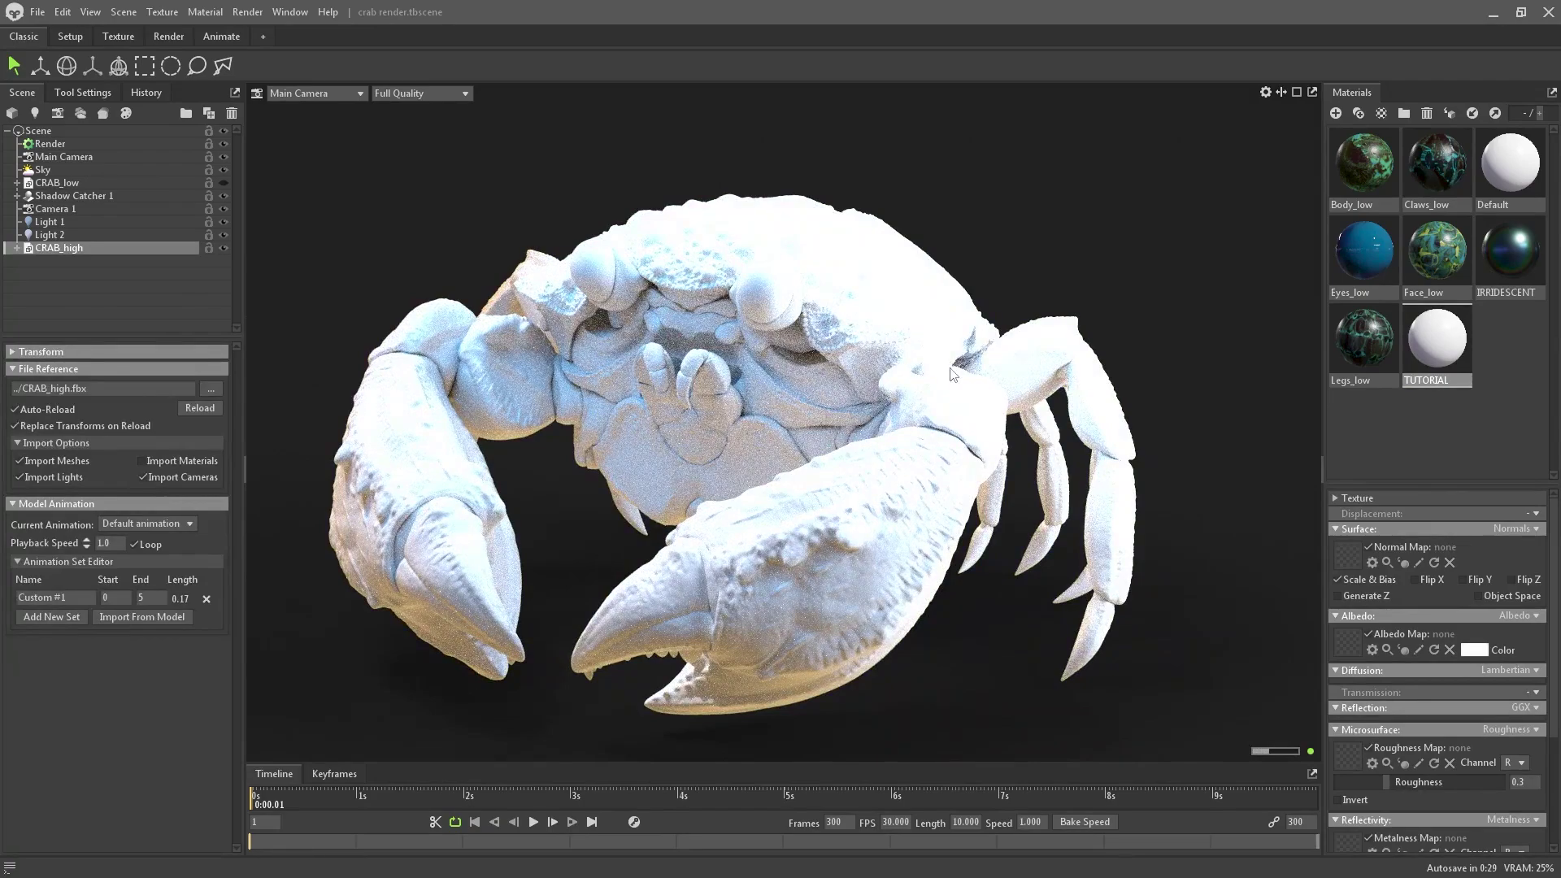
Step: Hide Light 1 and Light 2 in the scene
click(225, 221)
click(224, 234)
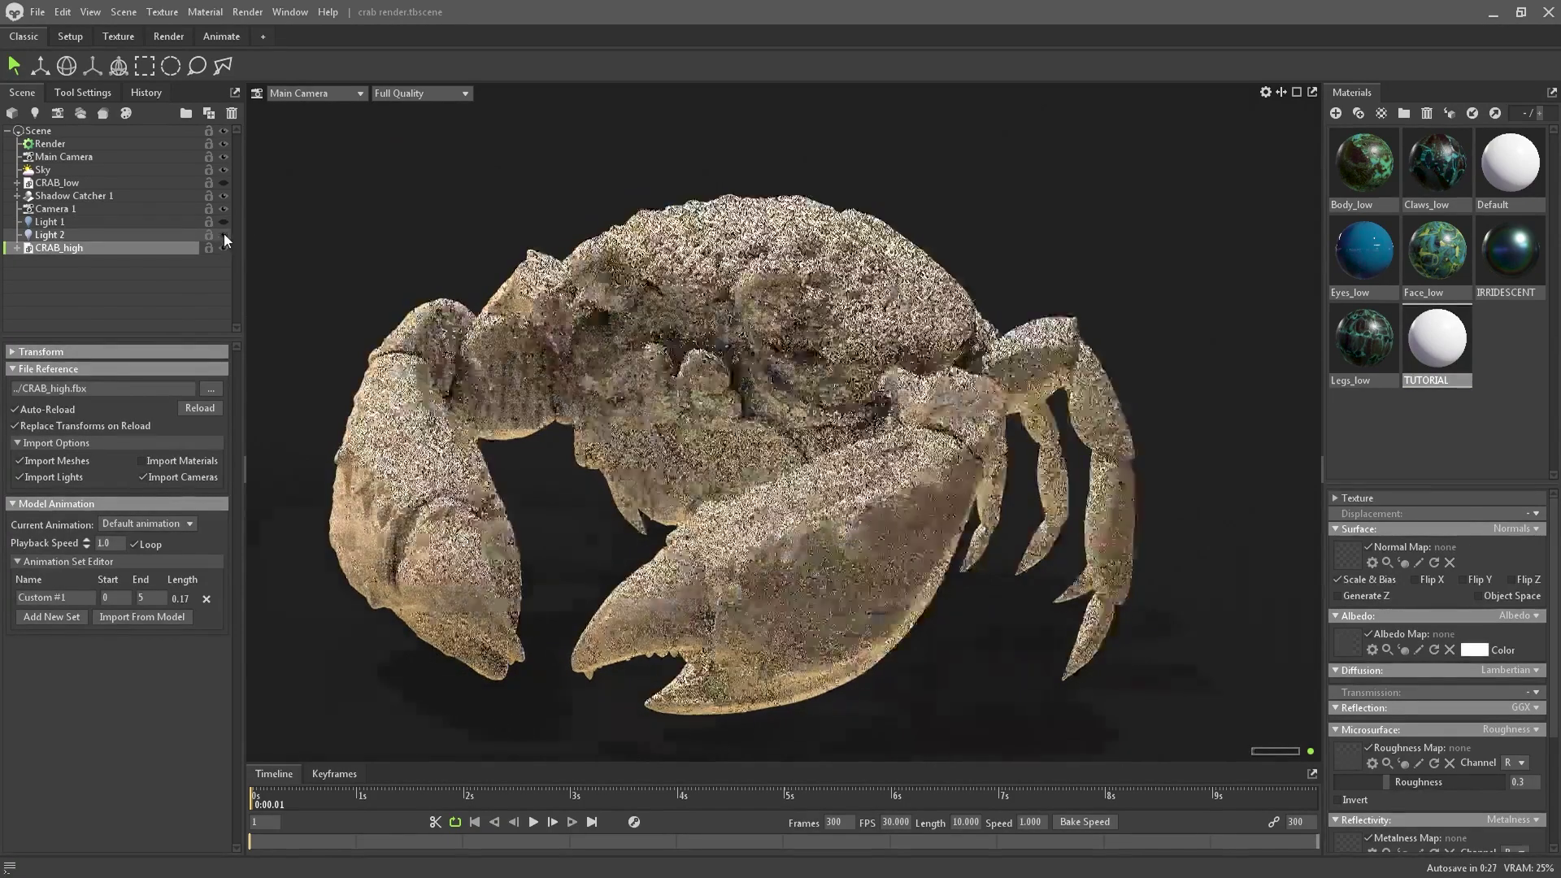
drag(833, 320, 828, 241)
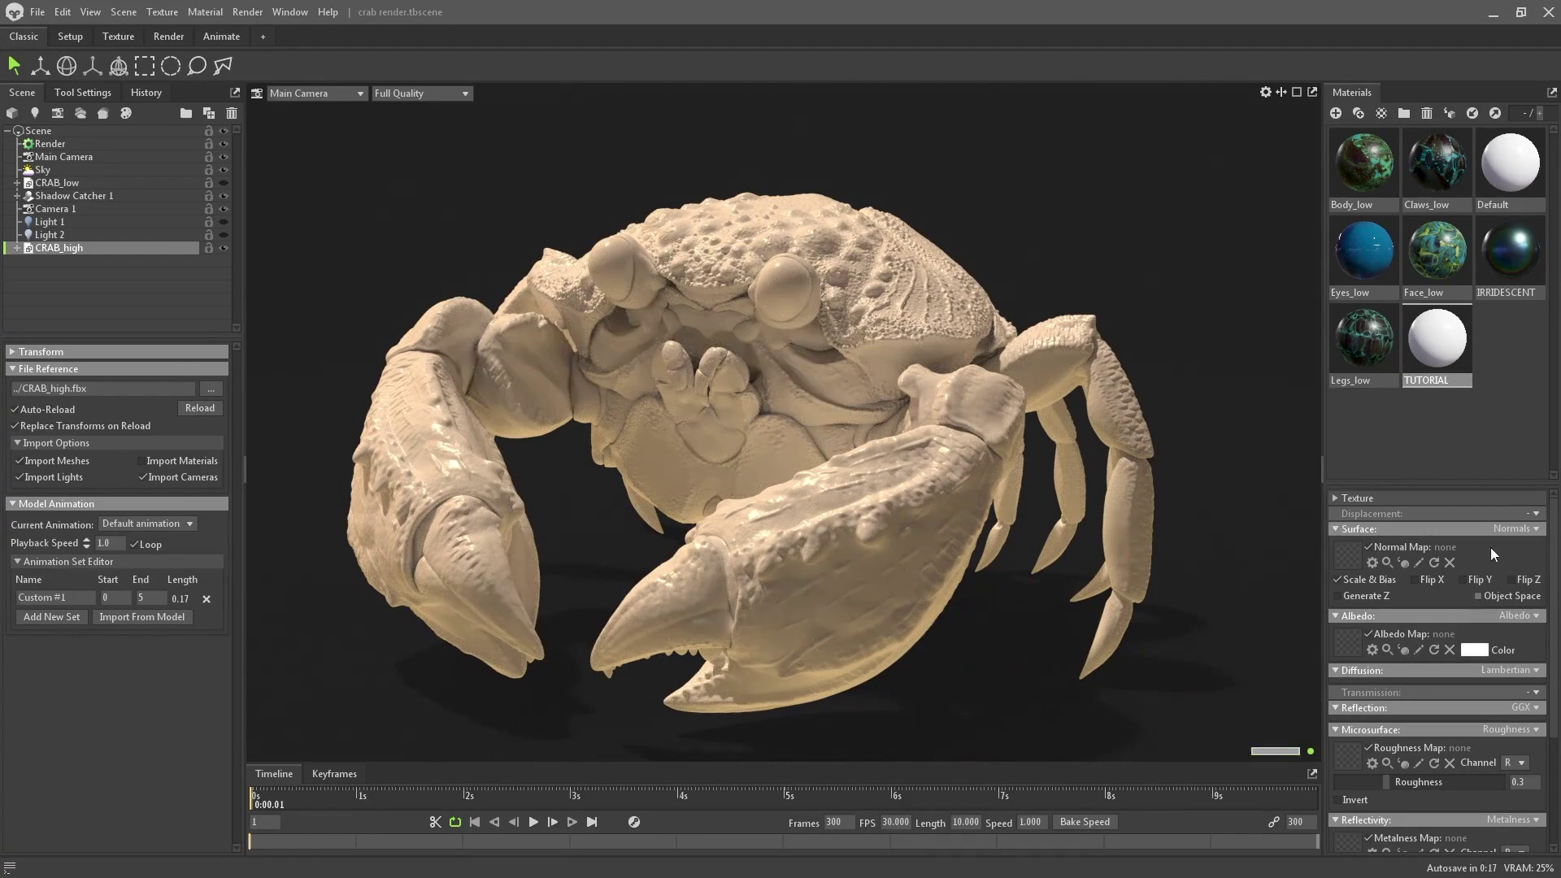
Step: Enlarge the TUTORIAL material's settings area and collapse its Surface, Diffusion, Reflection, Microsurface and Reflectivity sections
drag(1470, 484, 1471, 175)
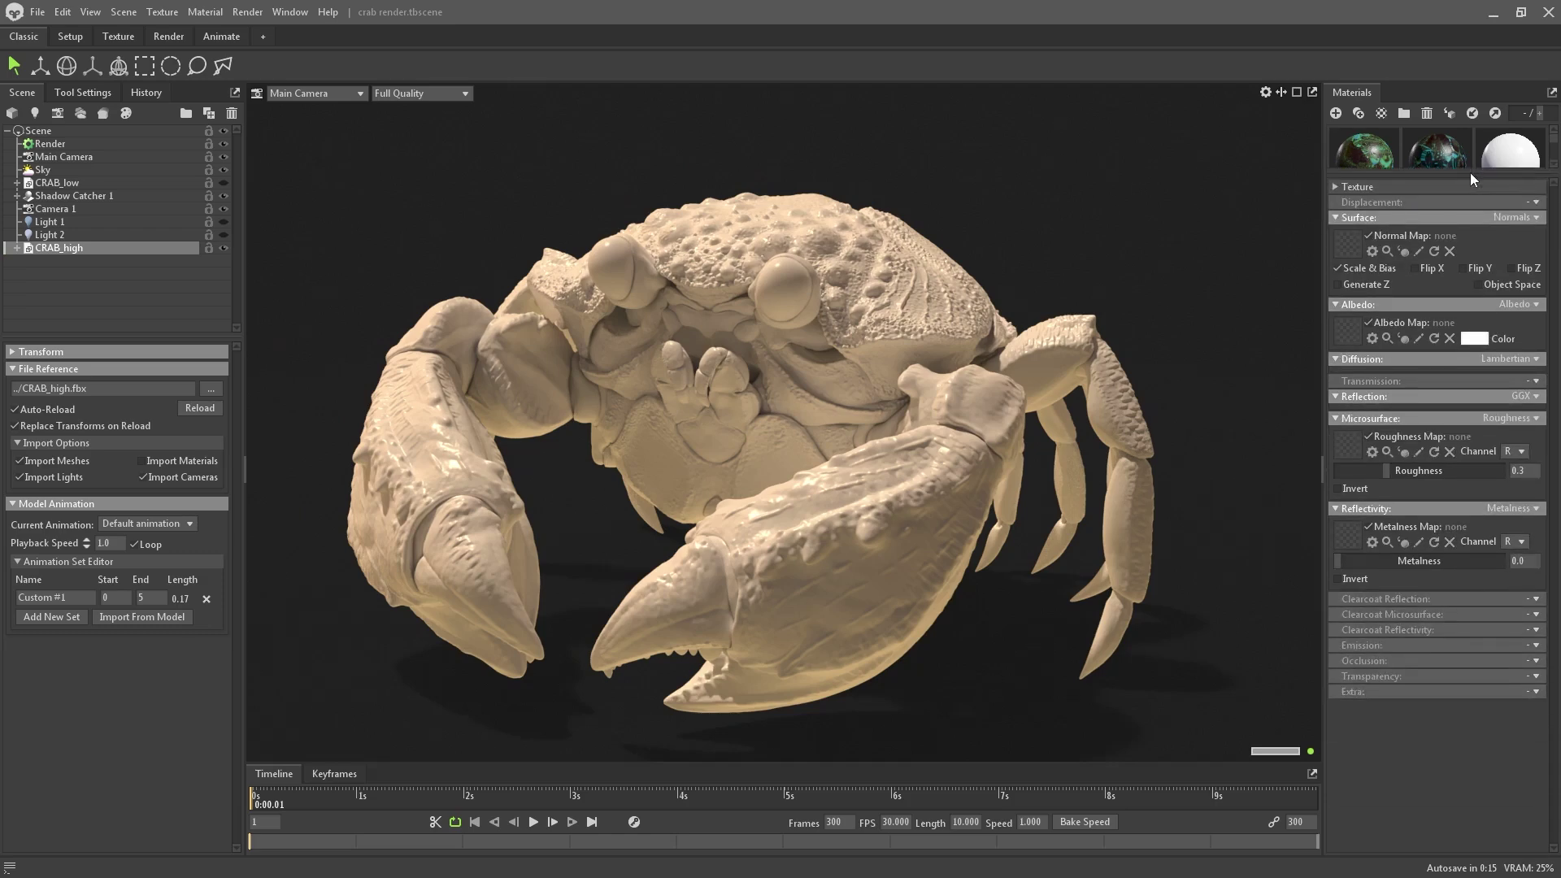
click(1335, 218)
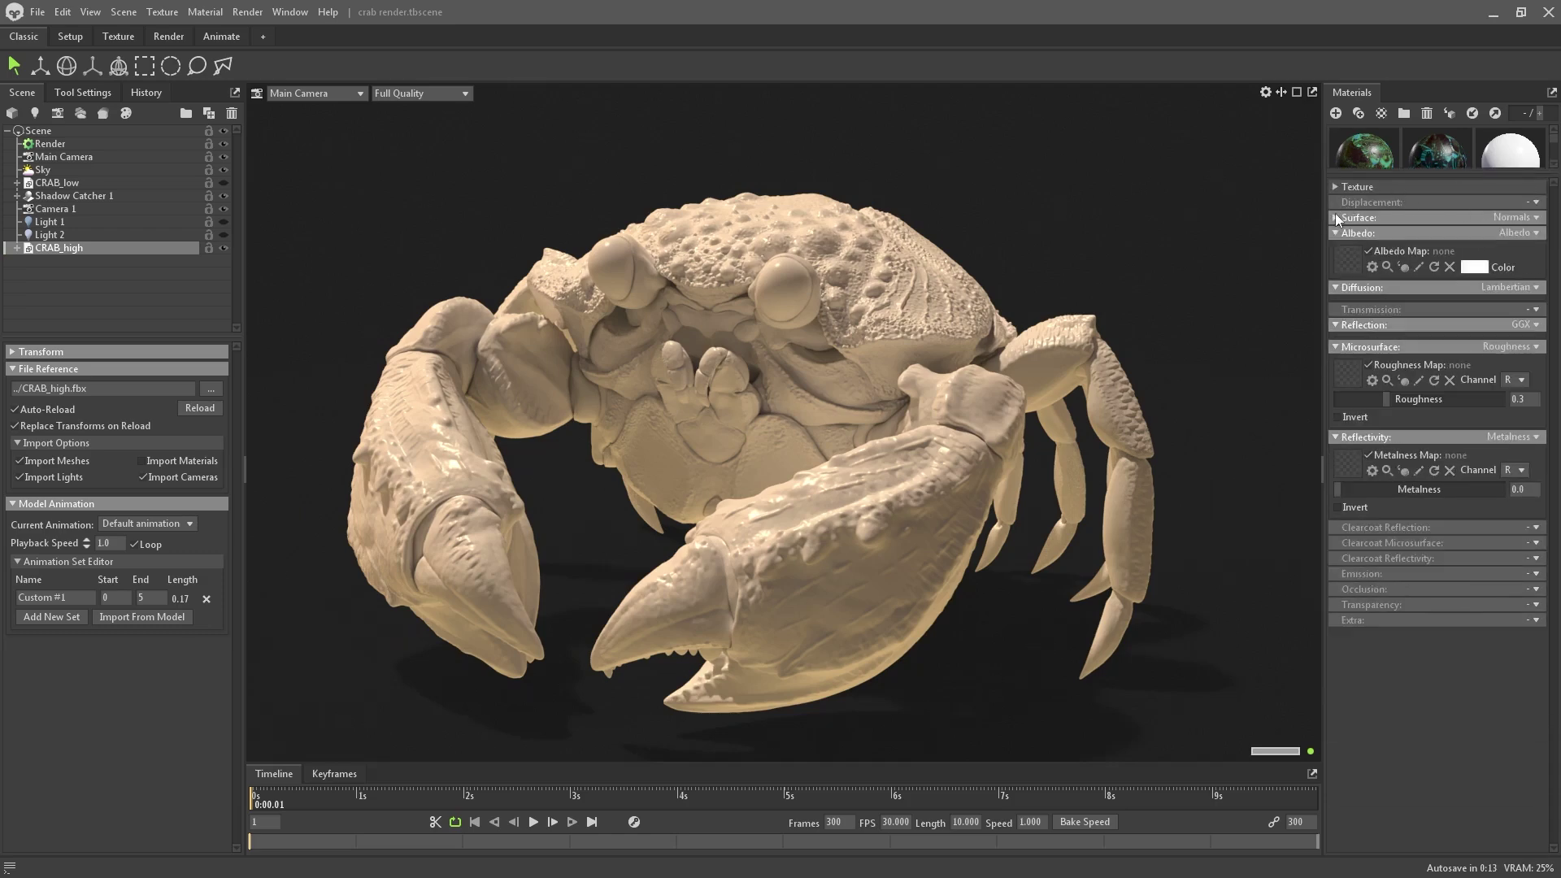
click(1335, 218)
click(1335, 218)
click(1335, 339)
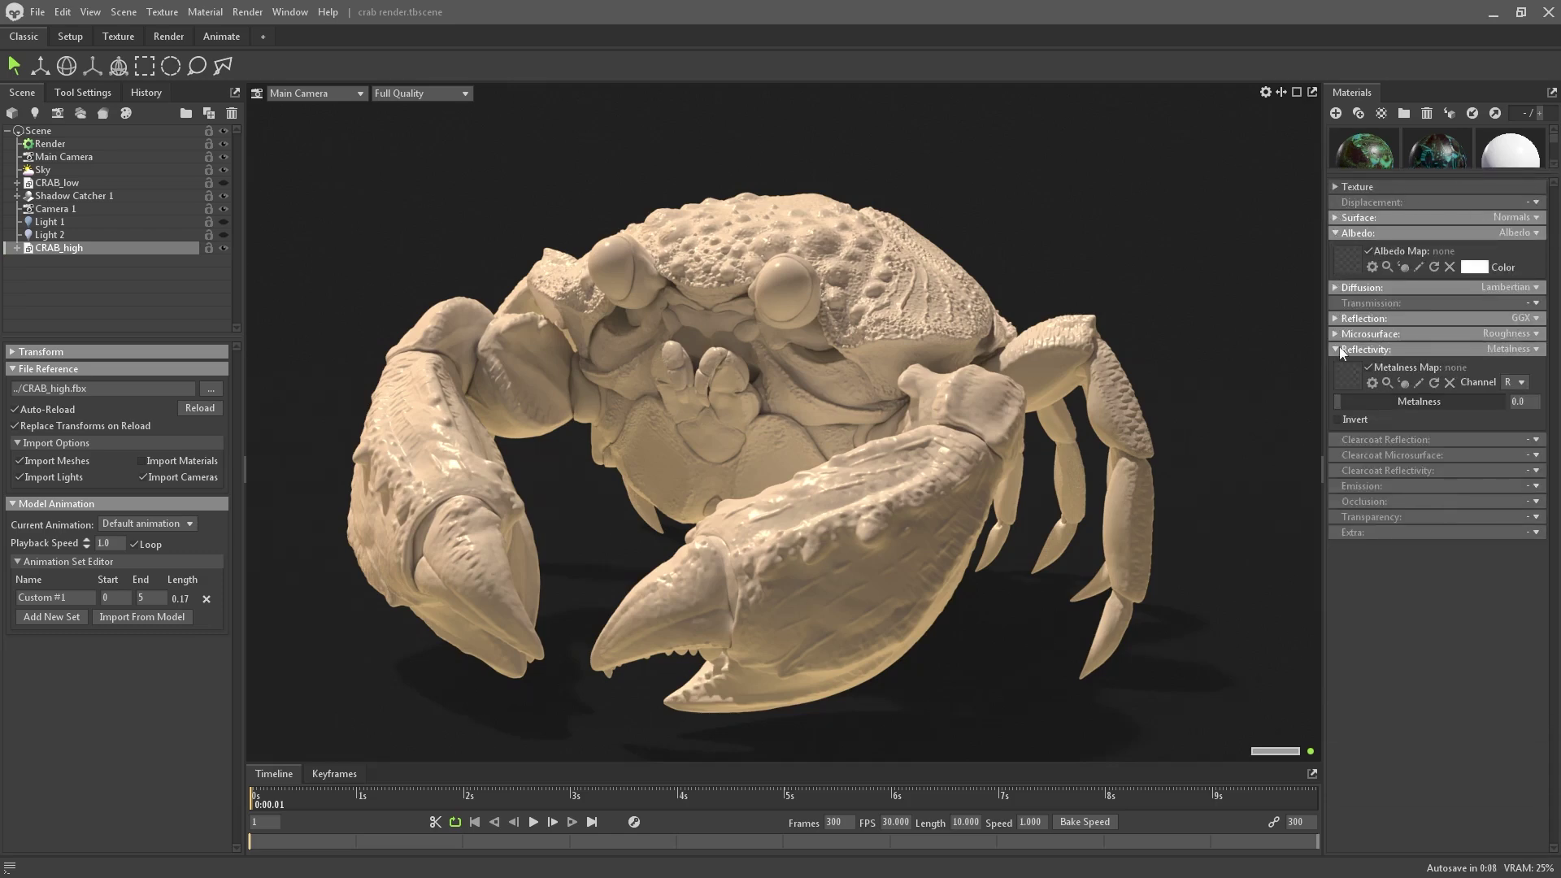
click(1334, 348)
click(1334, 349)
click(1334, 349)
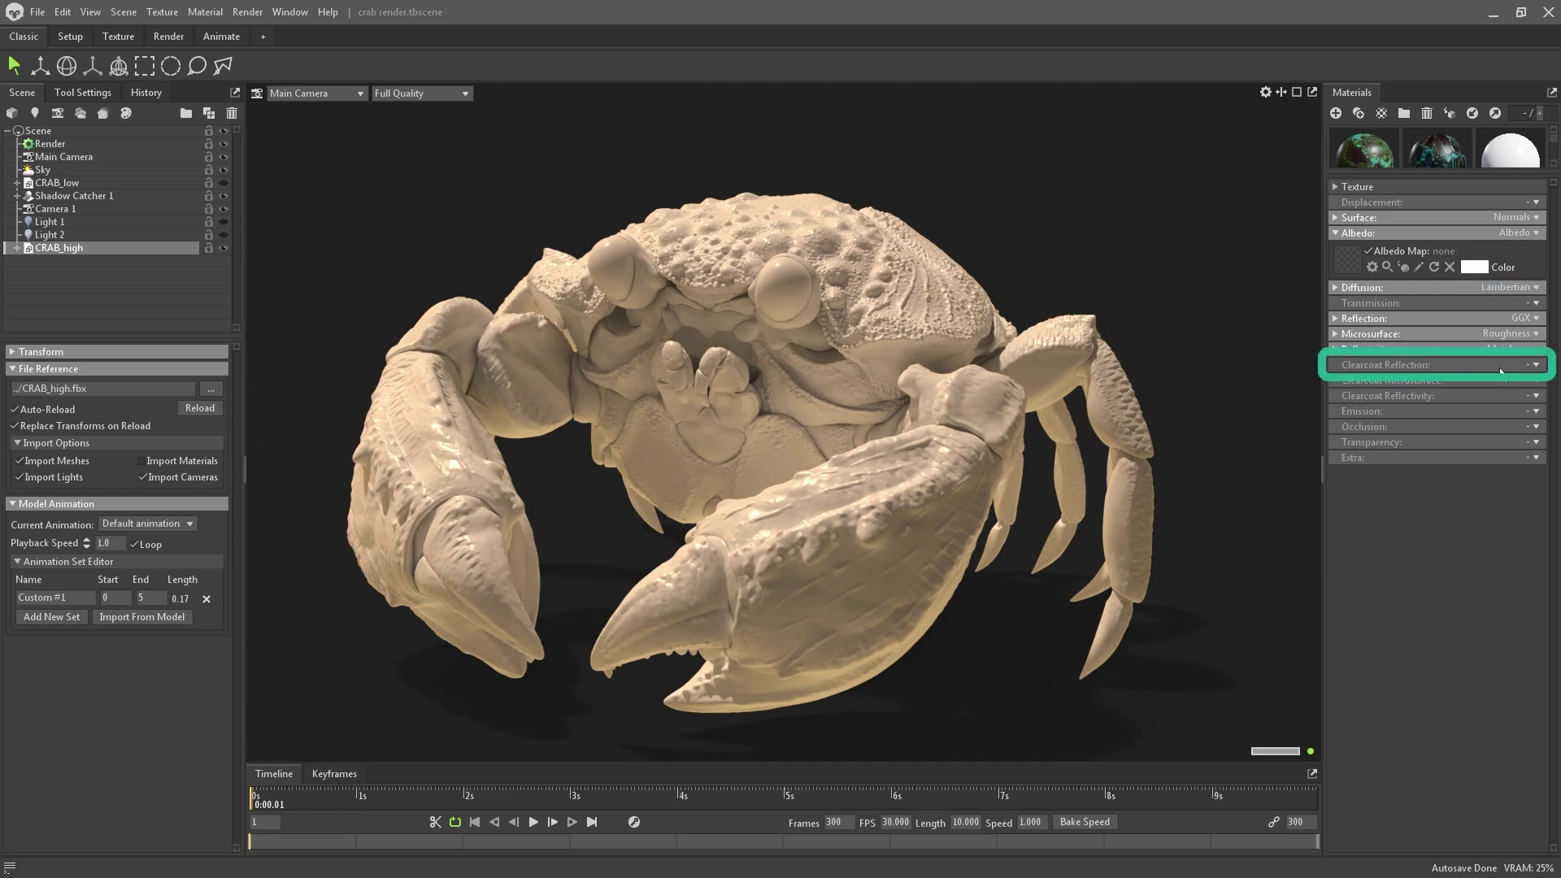
Step: Set the TUTORIAL material's Clearcoat Reflection to Newton's Rings with a strength of 1.0
click(1533, 365)
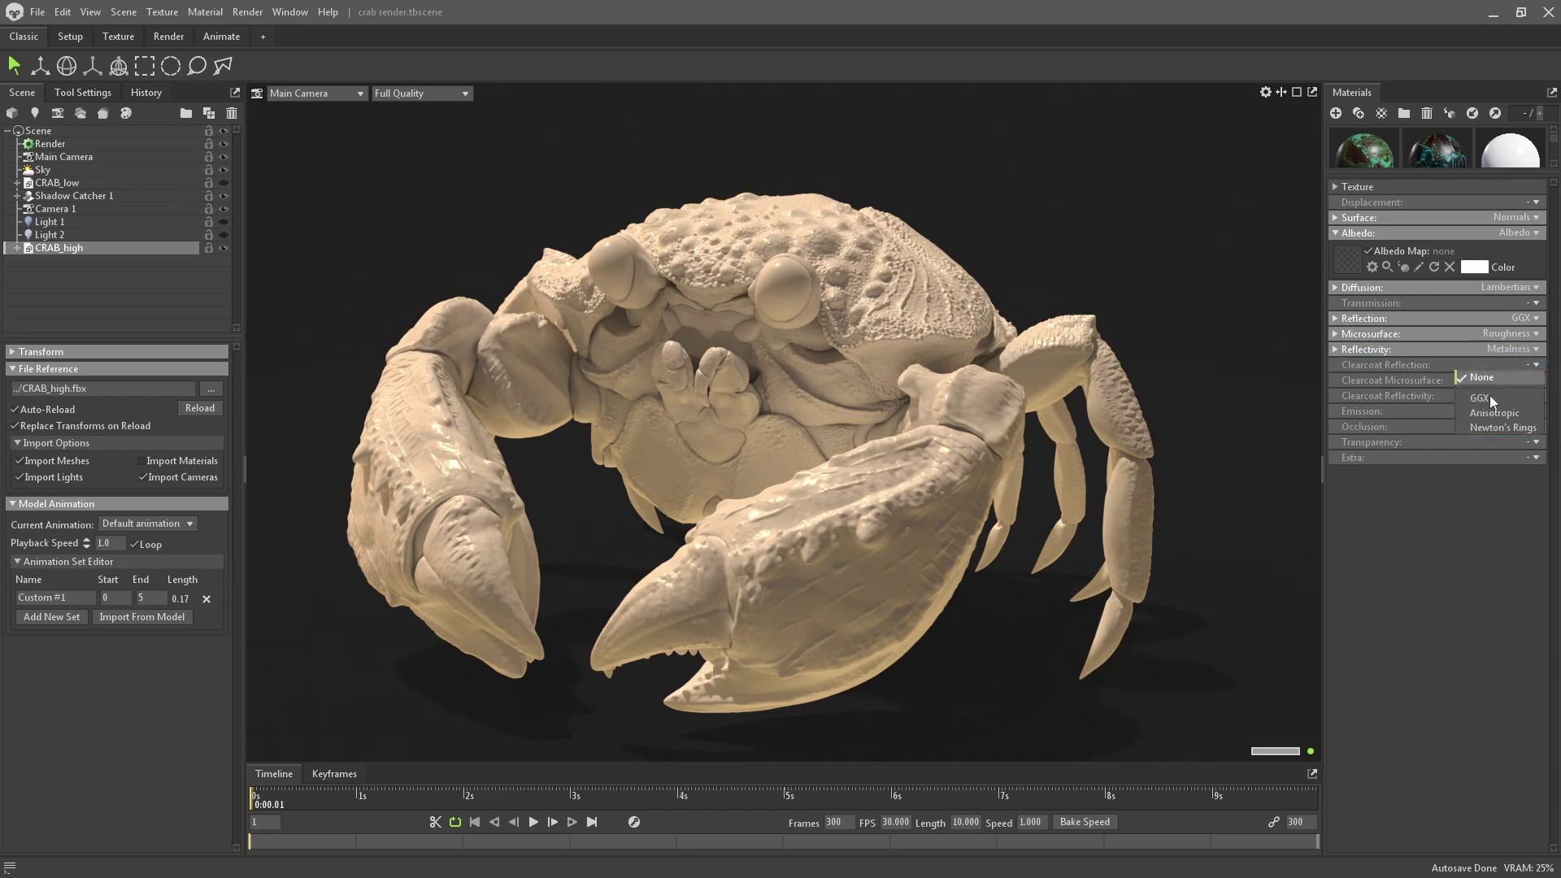
click(1495, 428)
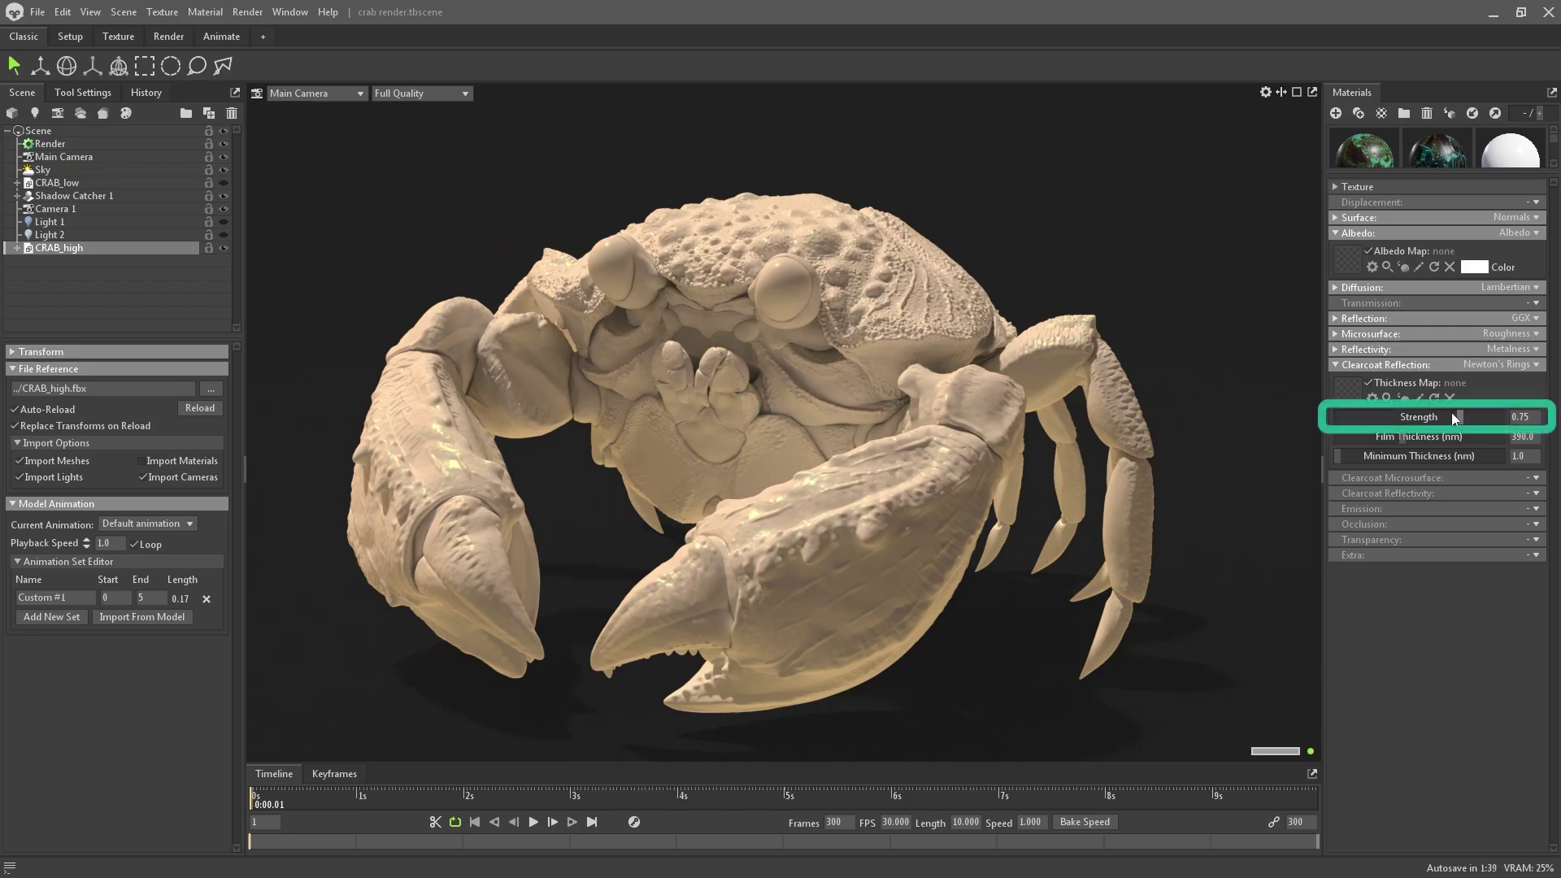
drag(1454, 416, 1517, 425)
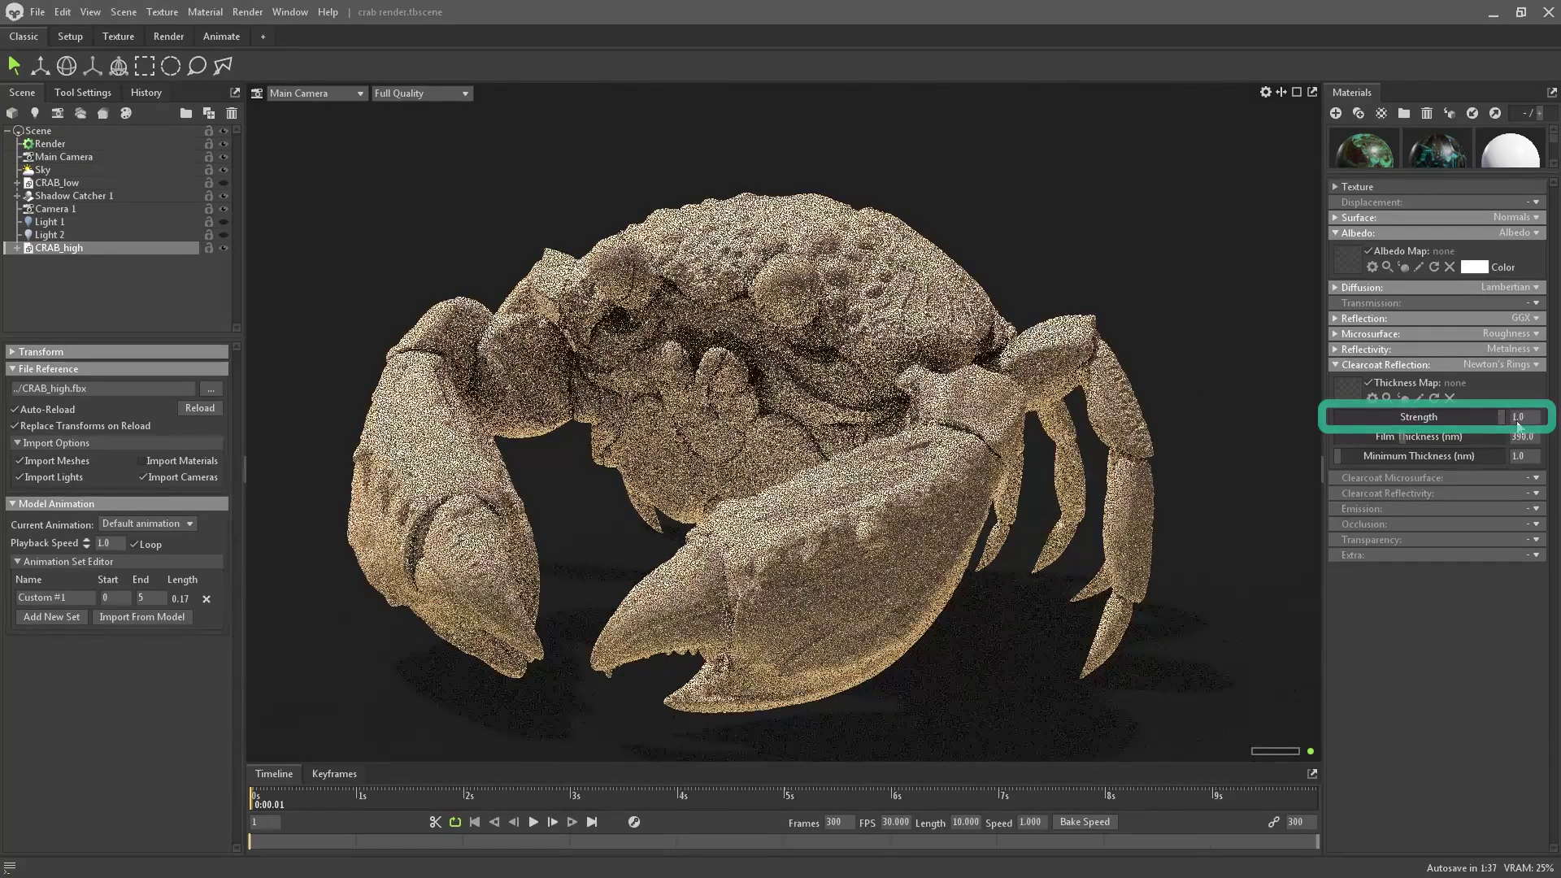
scroll(699, 496, up, 10)
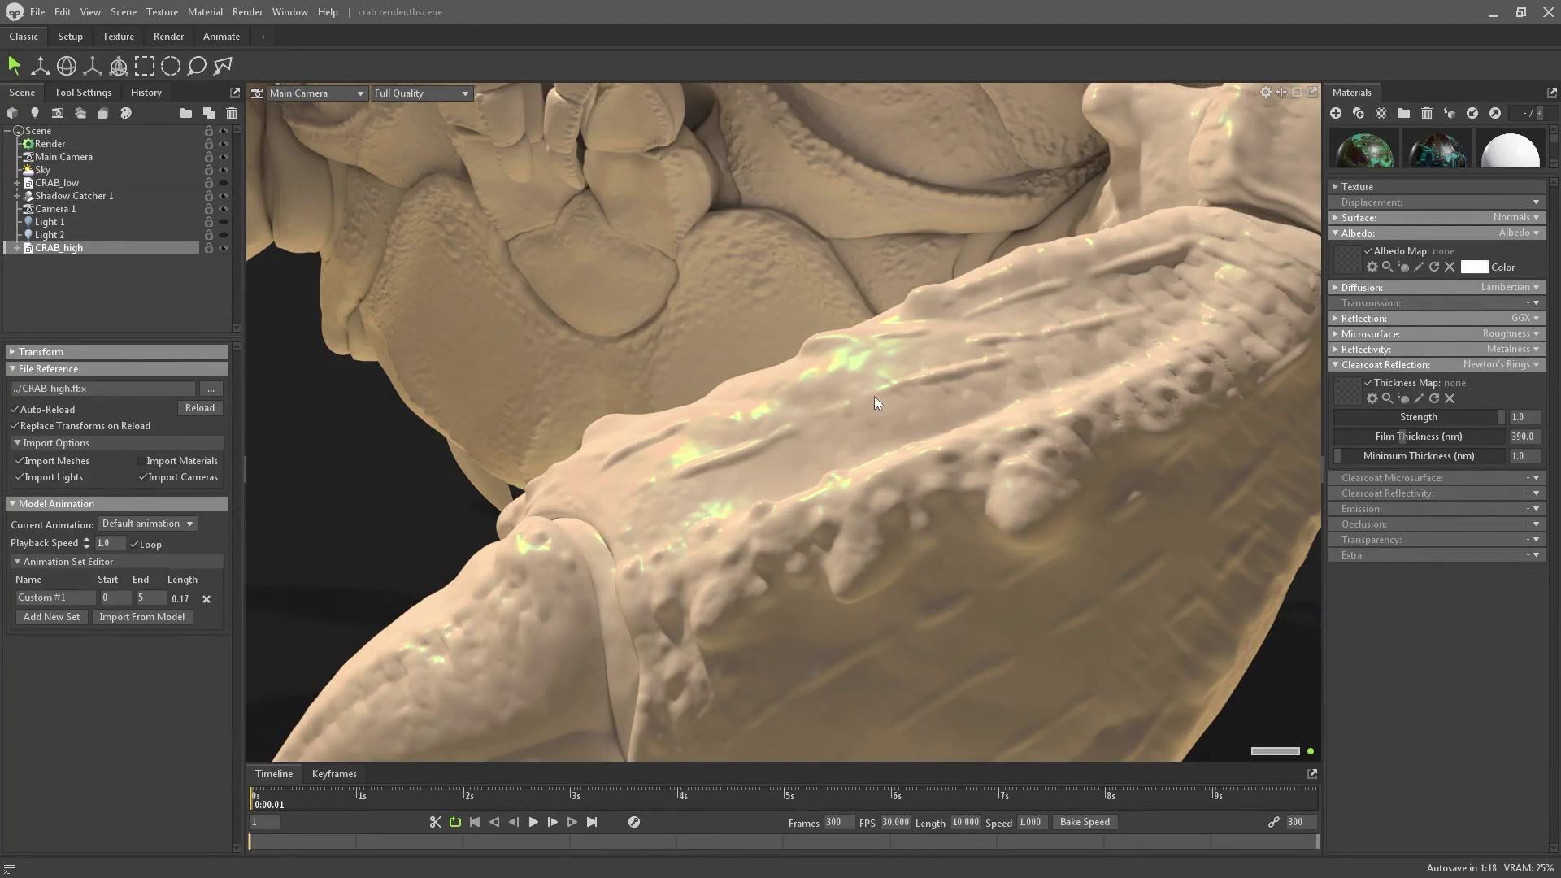
Step: Expand the Reflectivity section and set the TUTORIAL material's Metalness to 1.0
click(1336, 349)
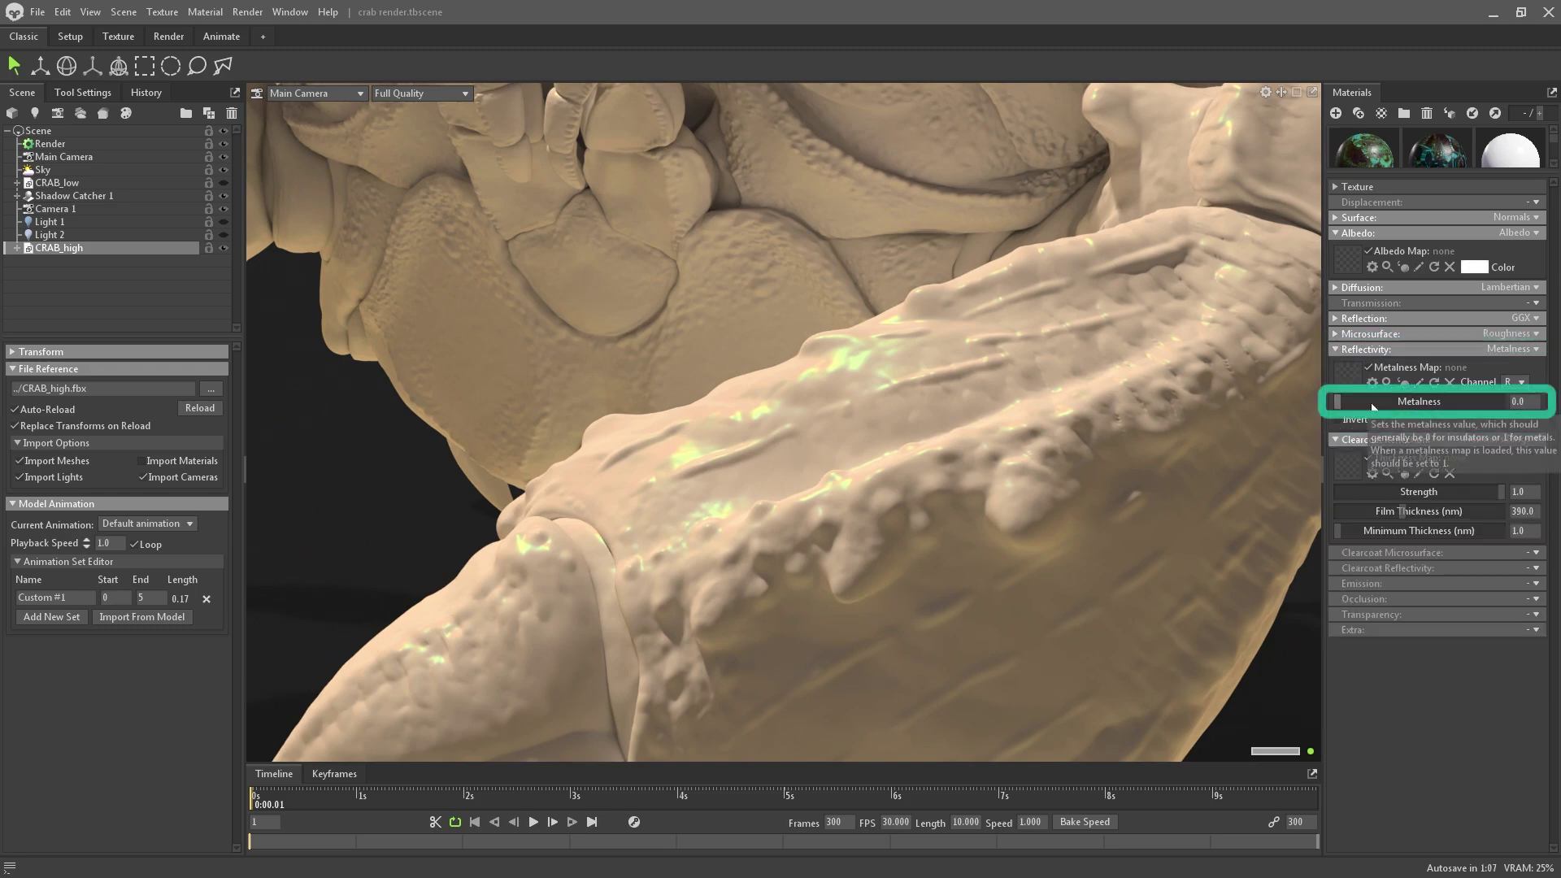
drag(1337, 402, 1511, 400)
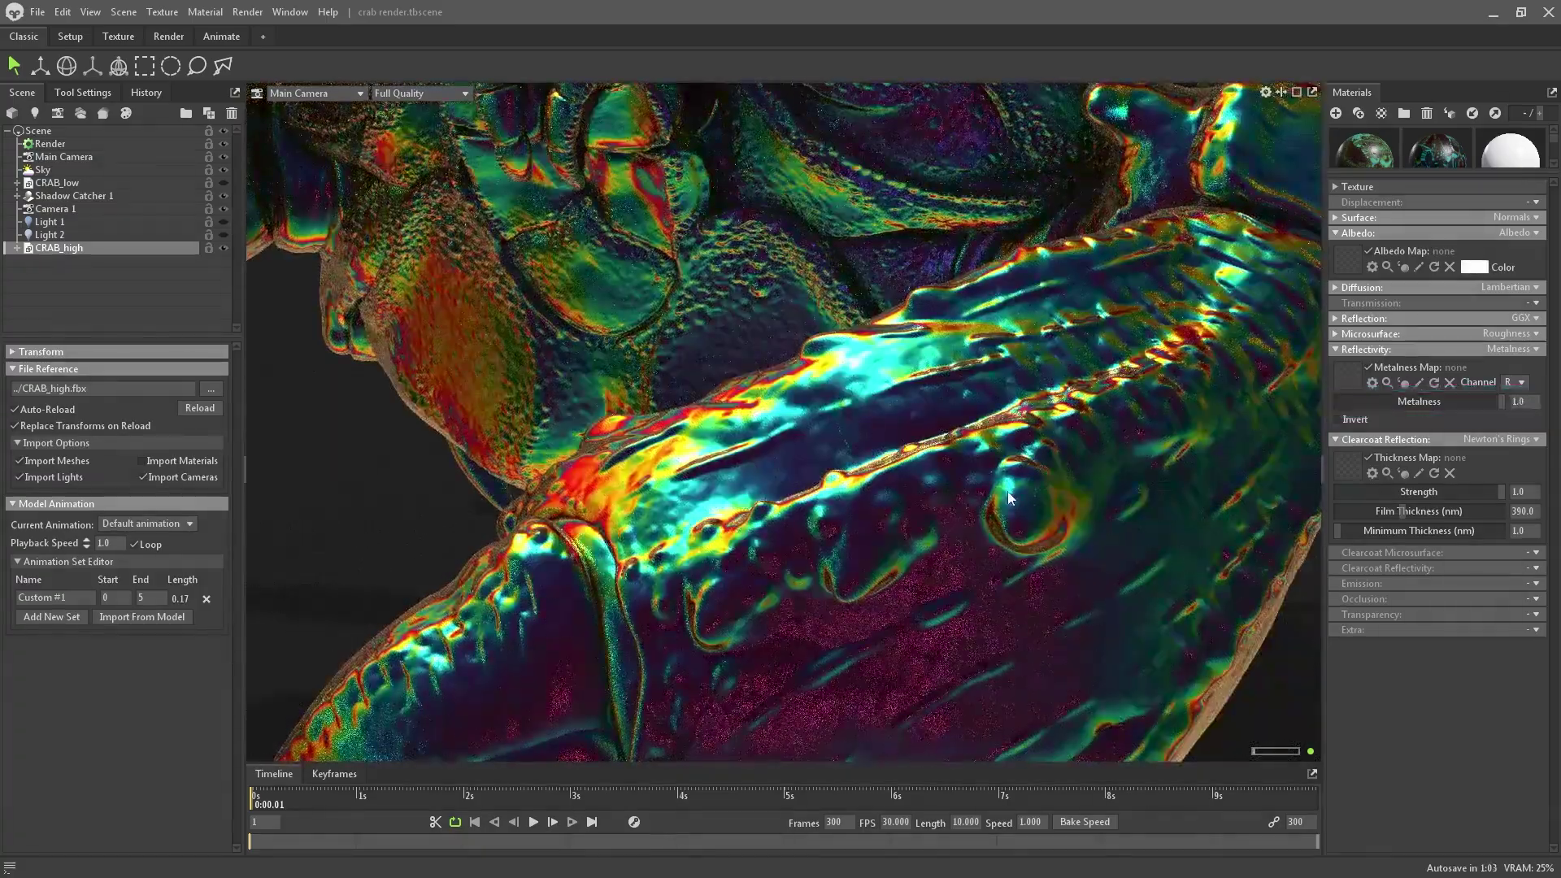
scroll(1007, 491, down, 10)
drag(1007, 491, 949, 444)
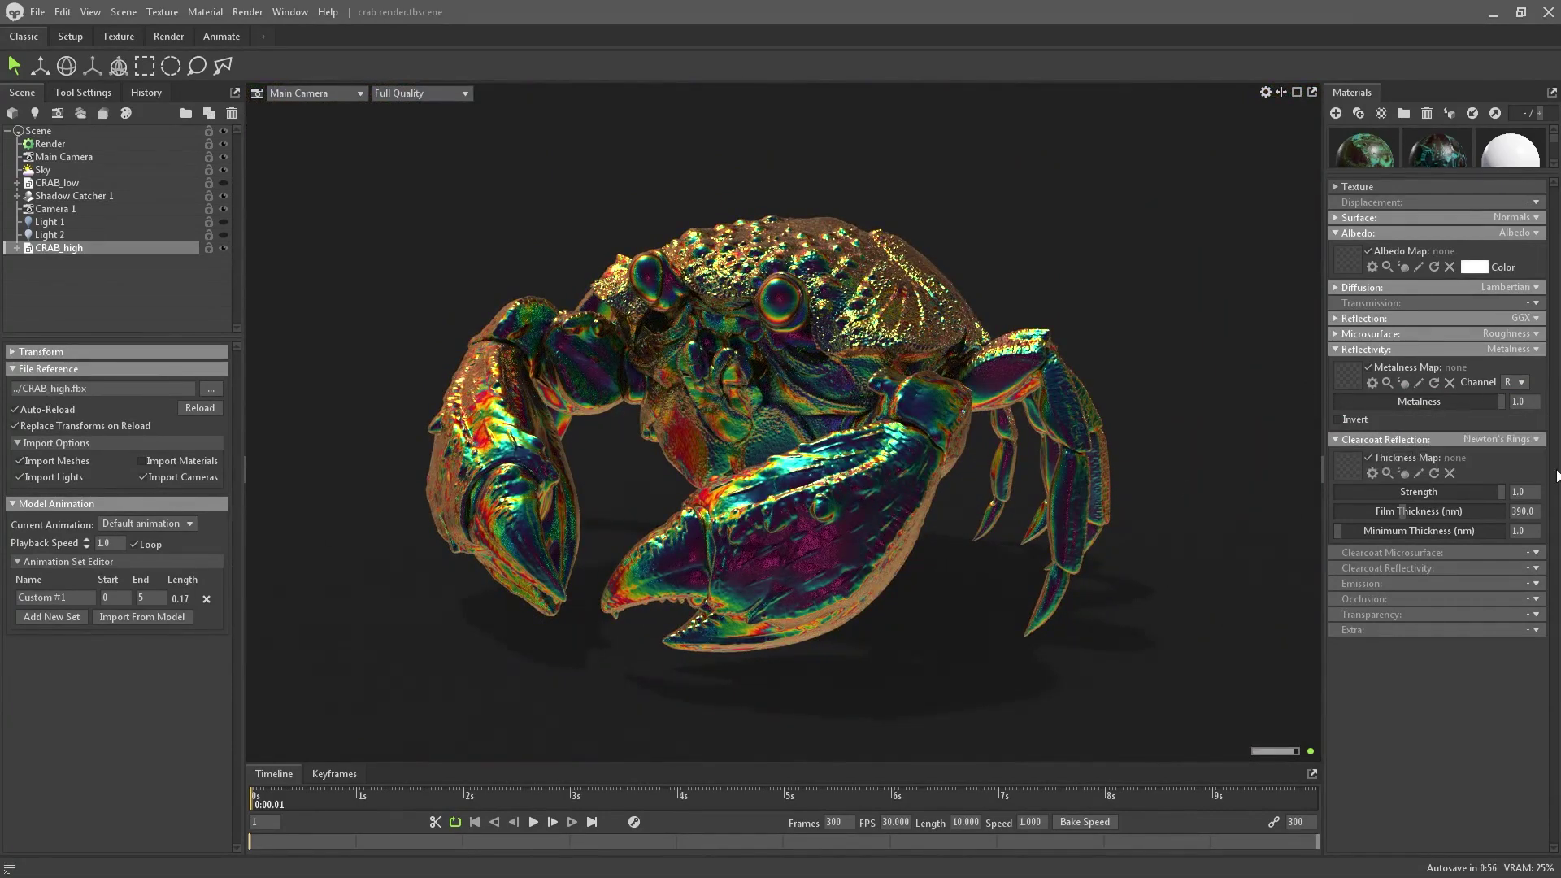
Step: Set the Clearcoat Reflection to None for comparison, and reapply Newton's Rings with a strength of 1.0
click(1529, 439)
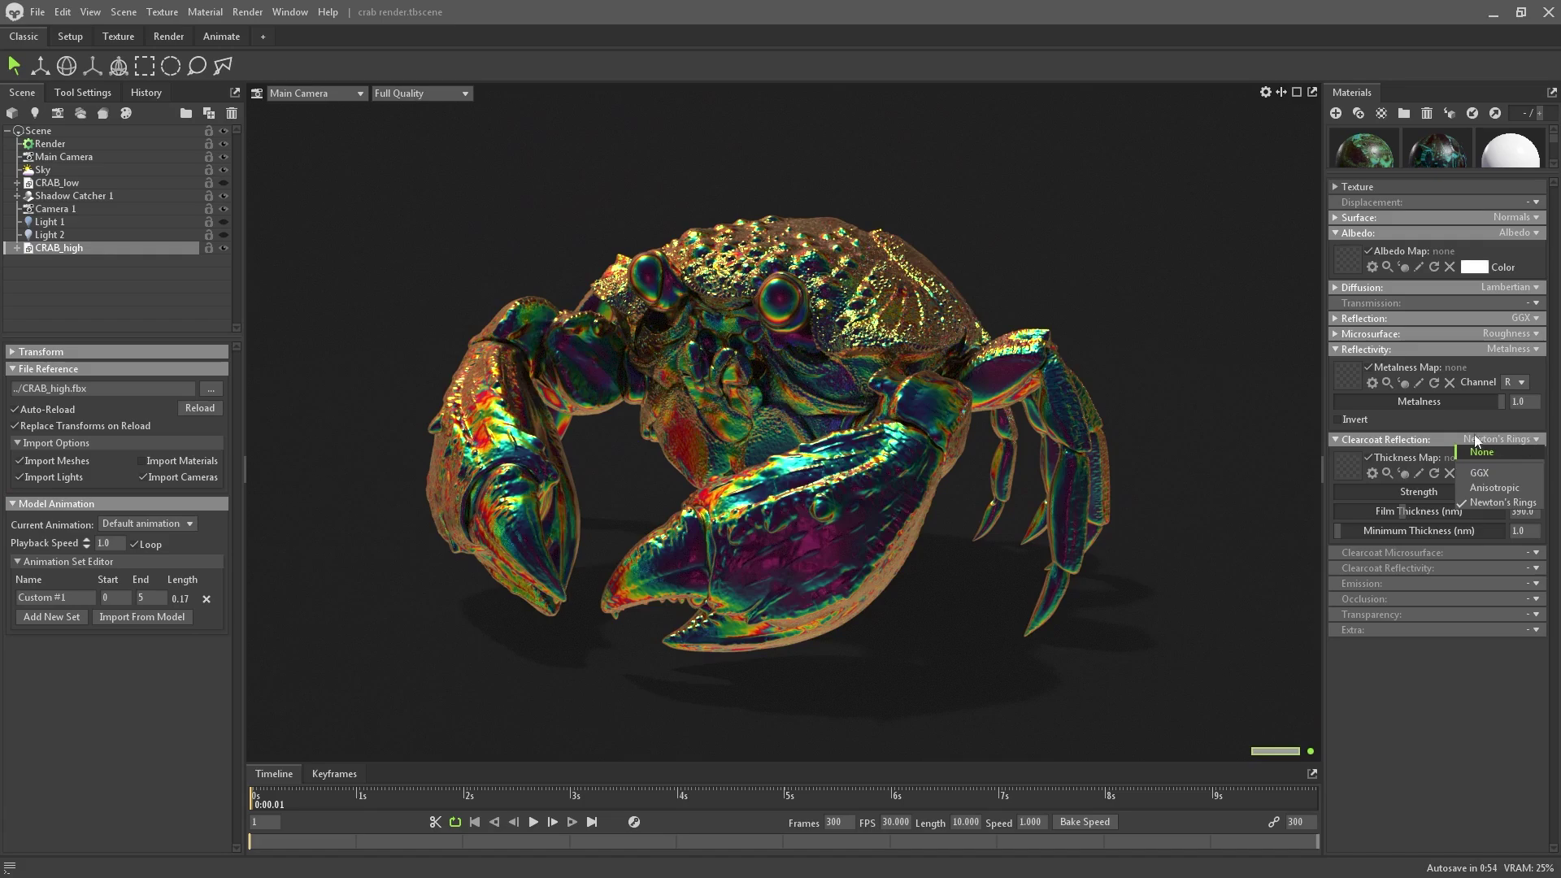
click(1514, 453)
scroll(938, 343, up, 5)
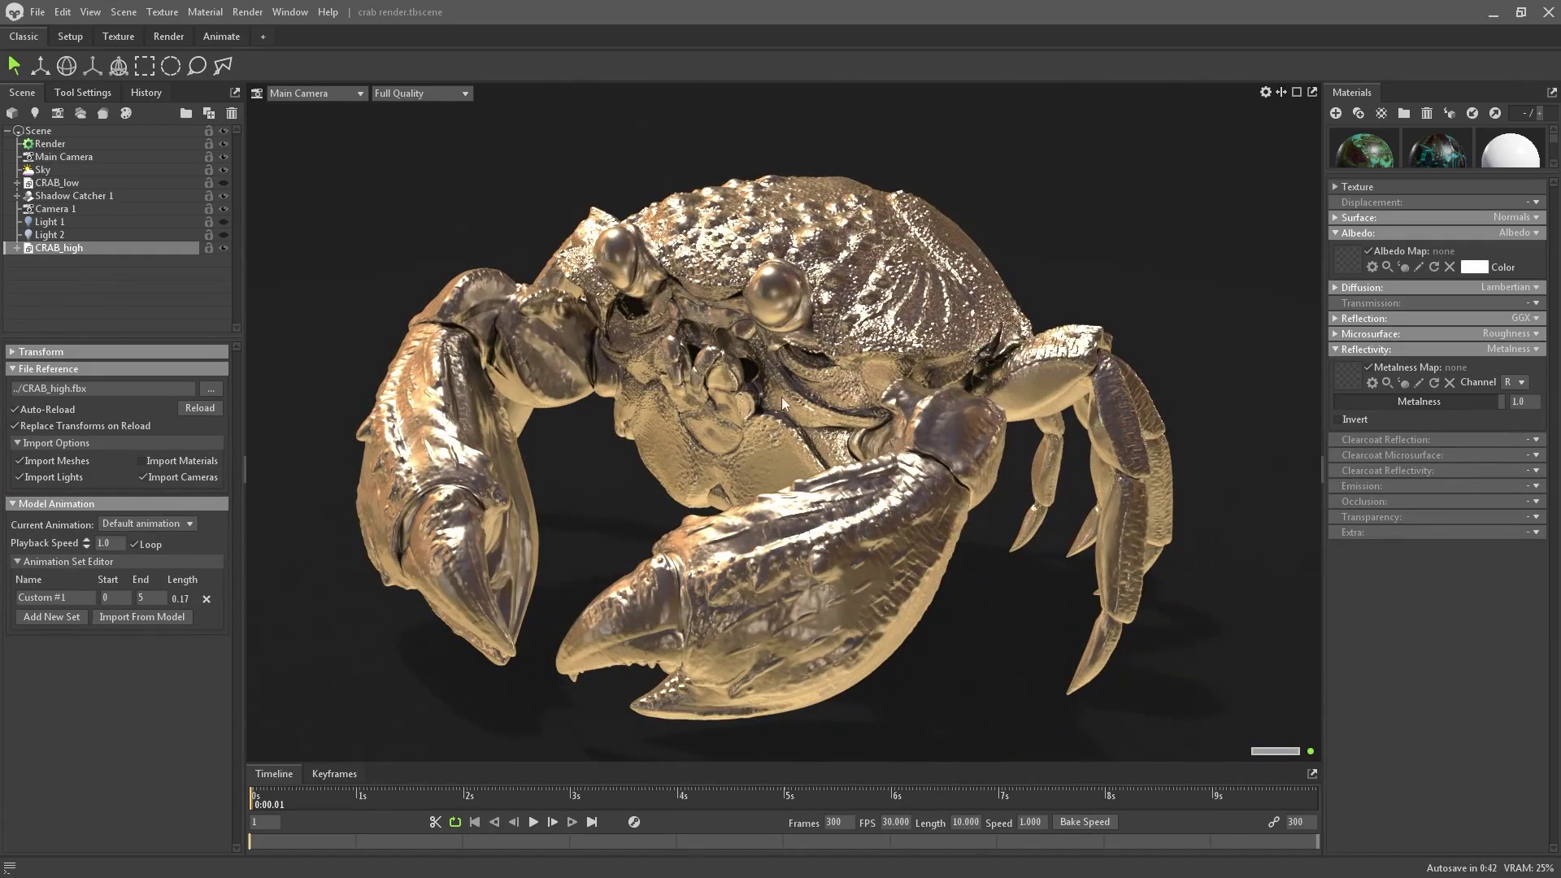
click(1536, 440)
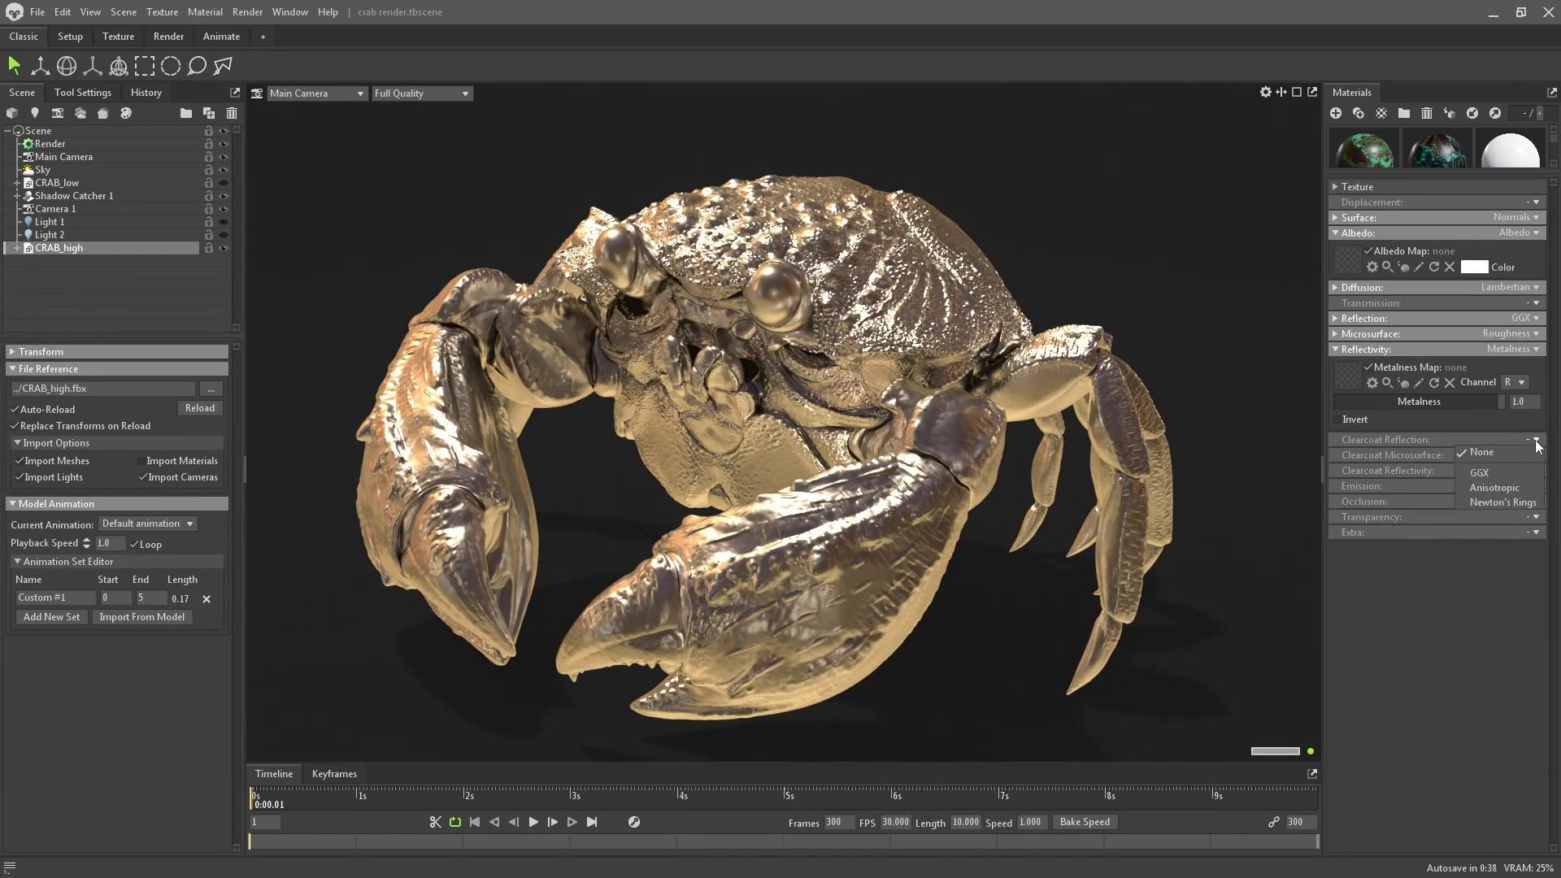
click(1508, 501)
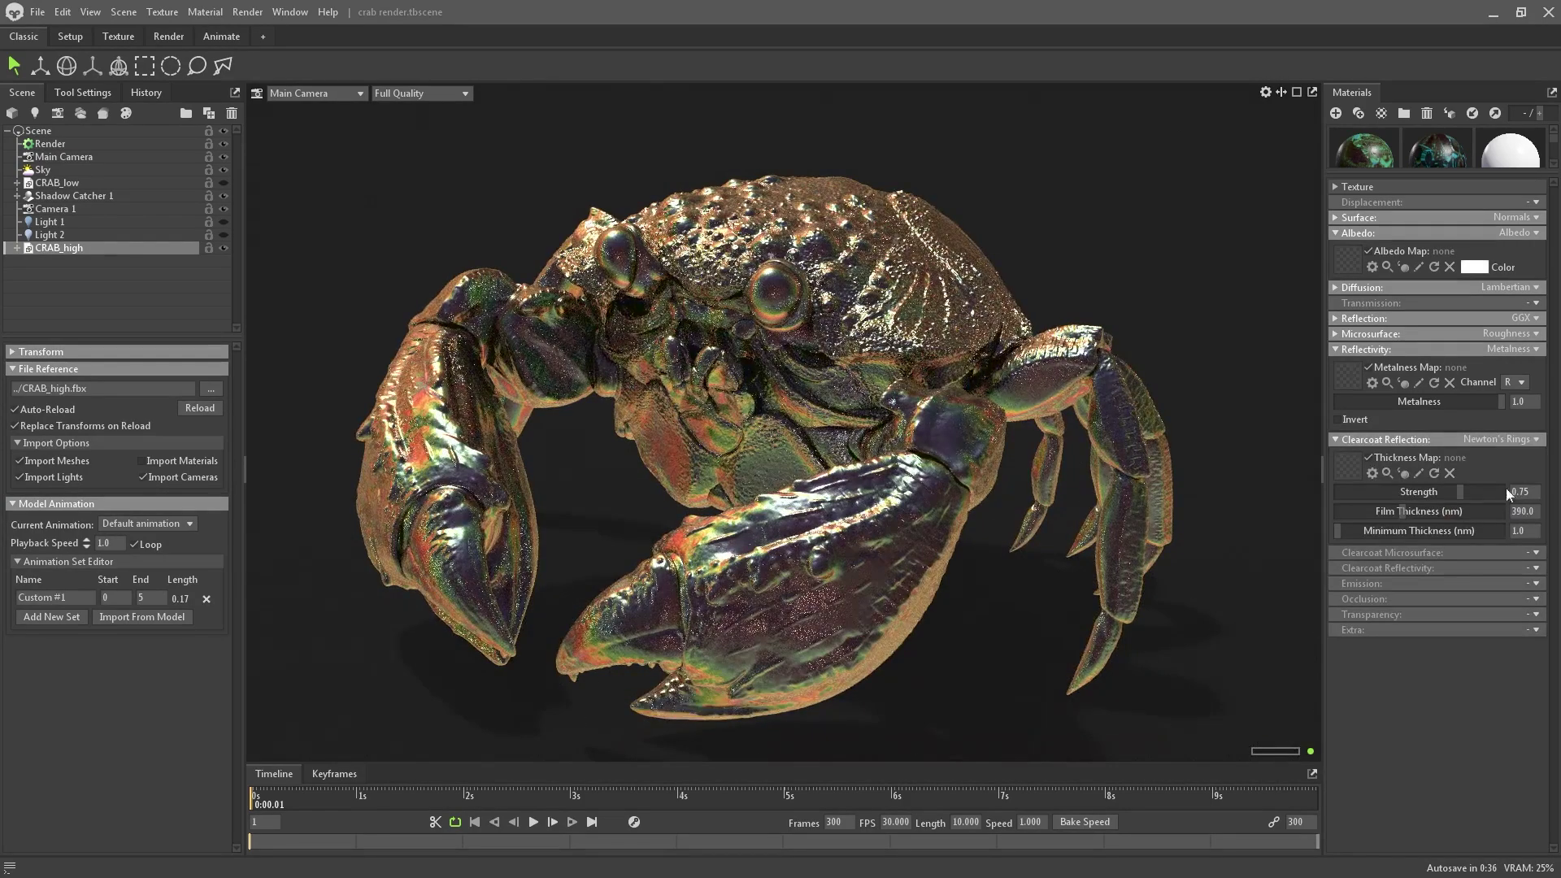
mouse_move(1463, 492)
mouse_down()
mouse_move(1390, 490)
mouse_move(1464, 487)
mouse_up()
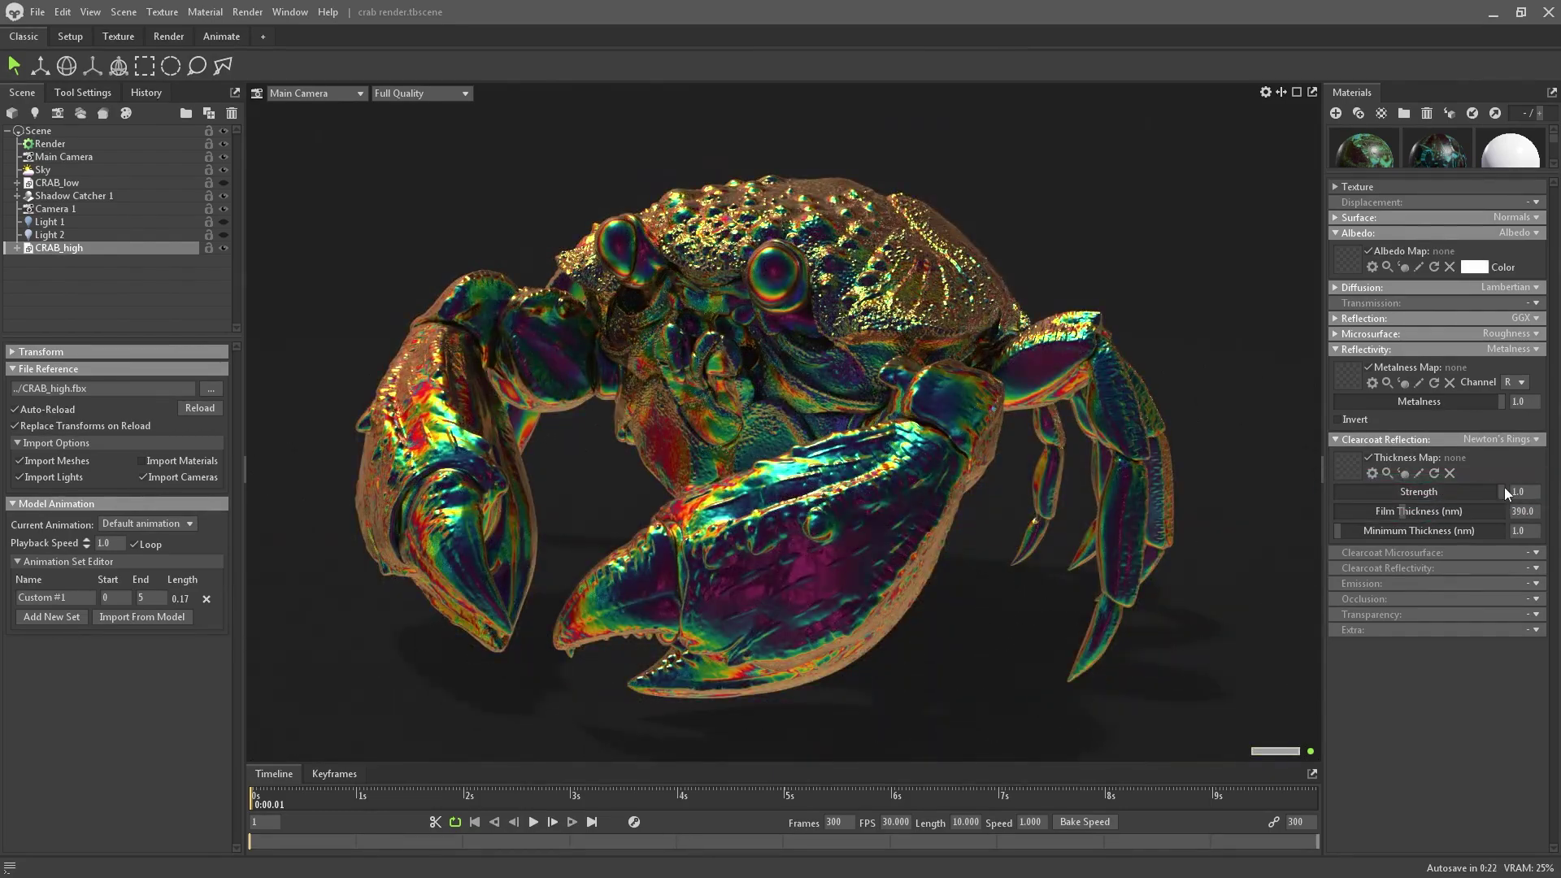
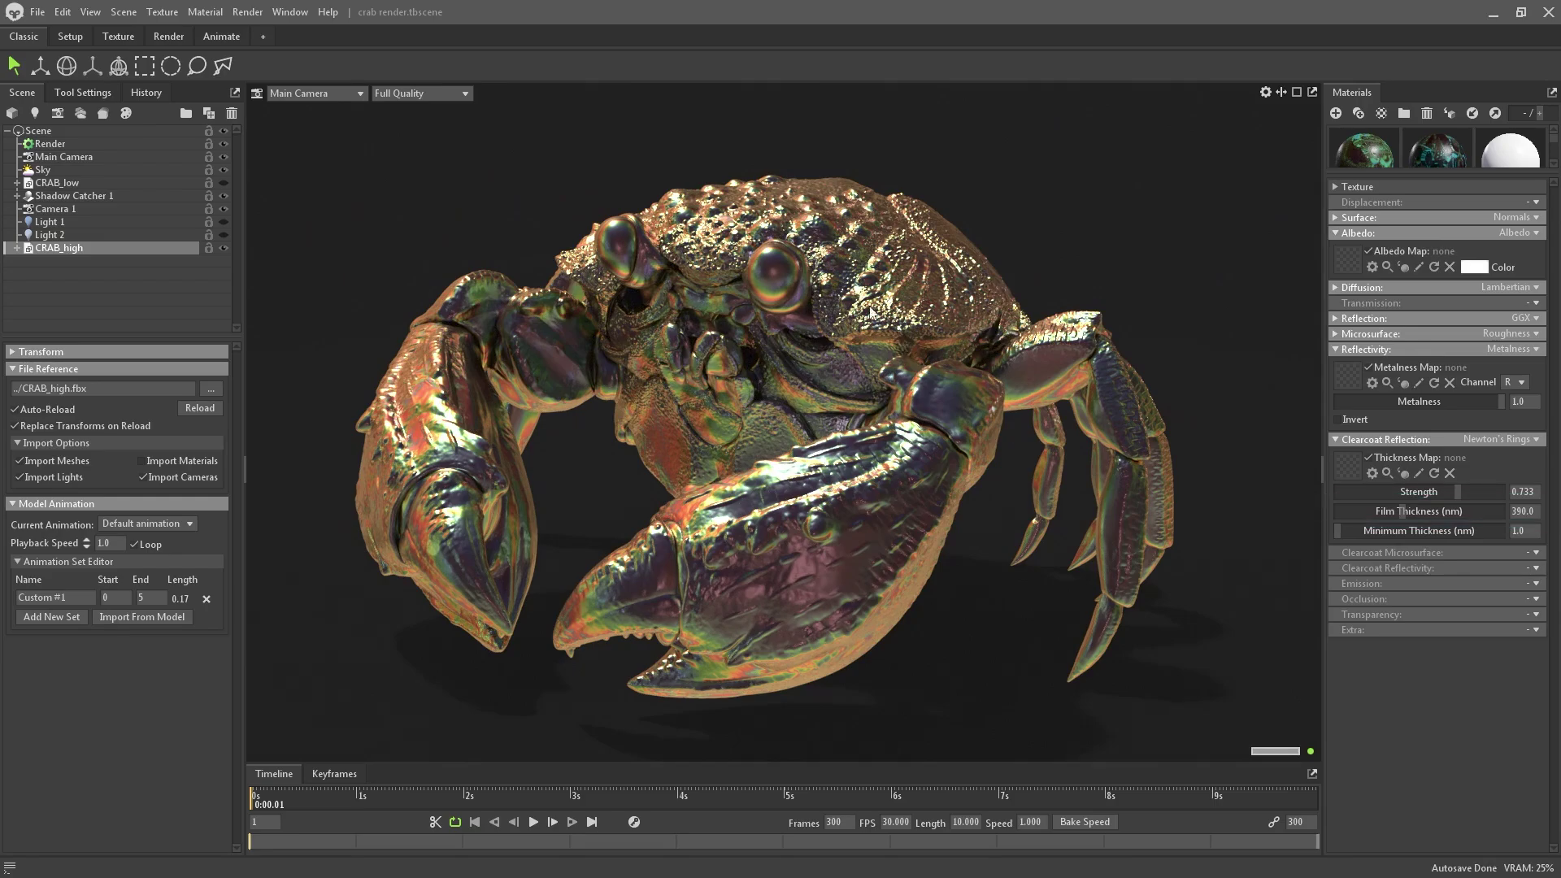
Step: Test the Newton's Rings film thickness on a close view of the crab's eye, trying about 1968 nm and then 405.3 nm
drag(787, 244, 811, 437)
scroll(821, 455, up, 6)
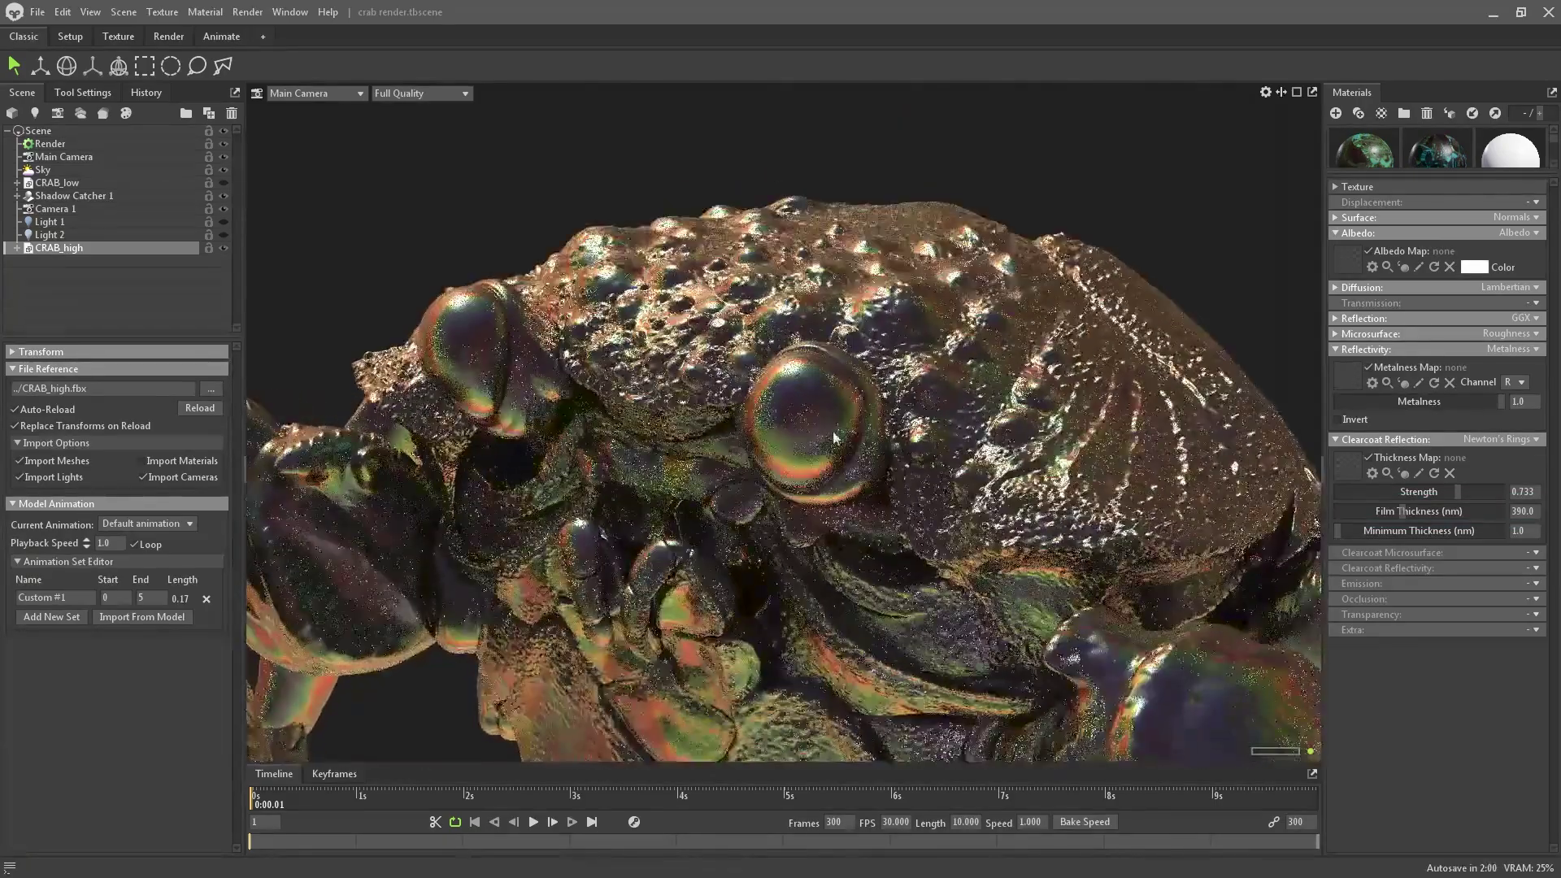
scroll(821, 437, up, 4)
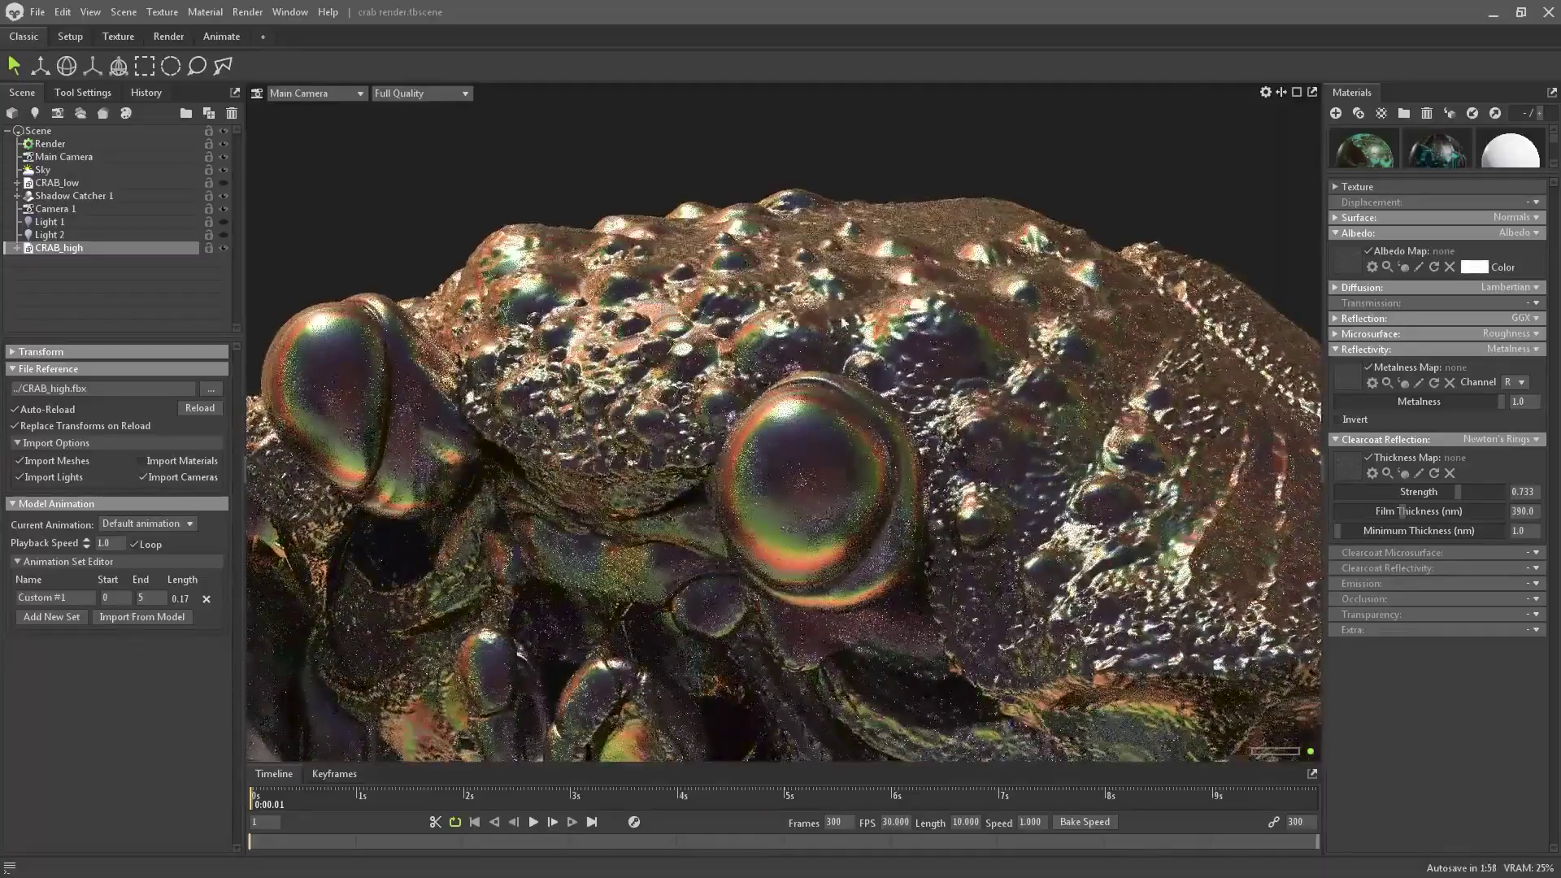
scroll(878, 407, up, 6)
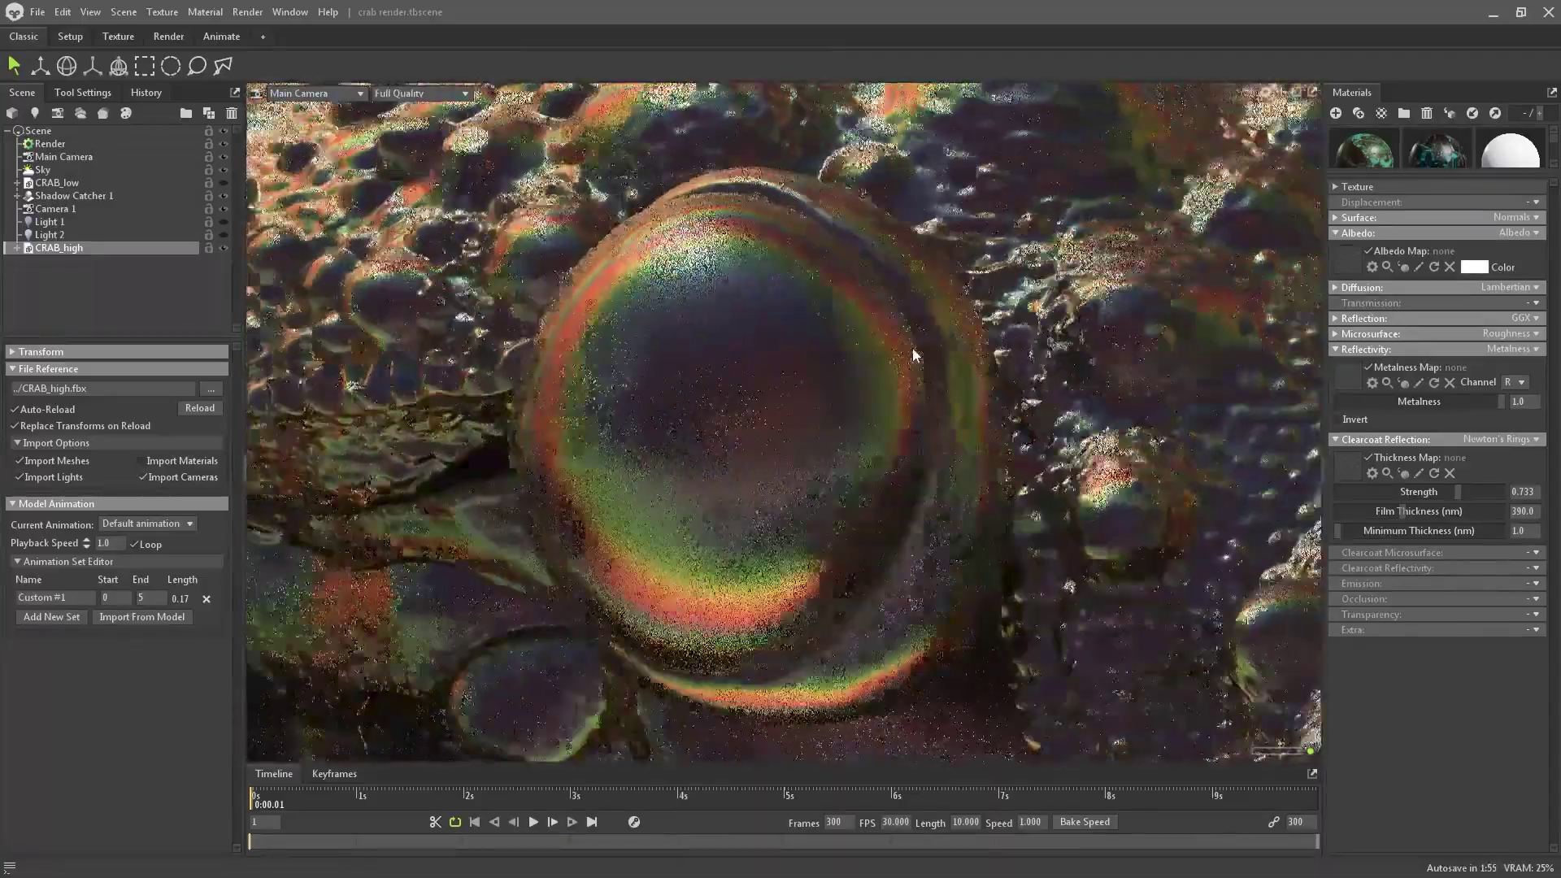
drag(1400, 510, 1427, 511)
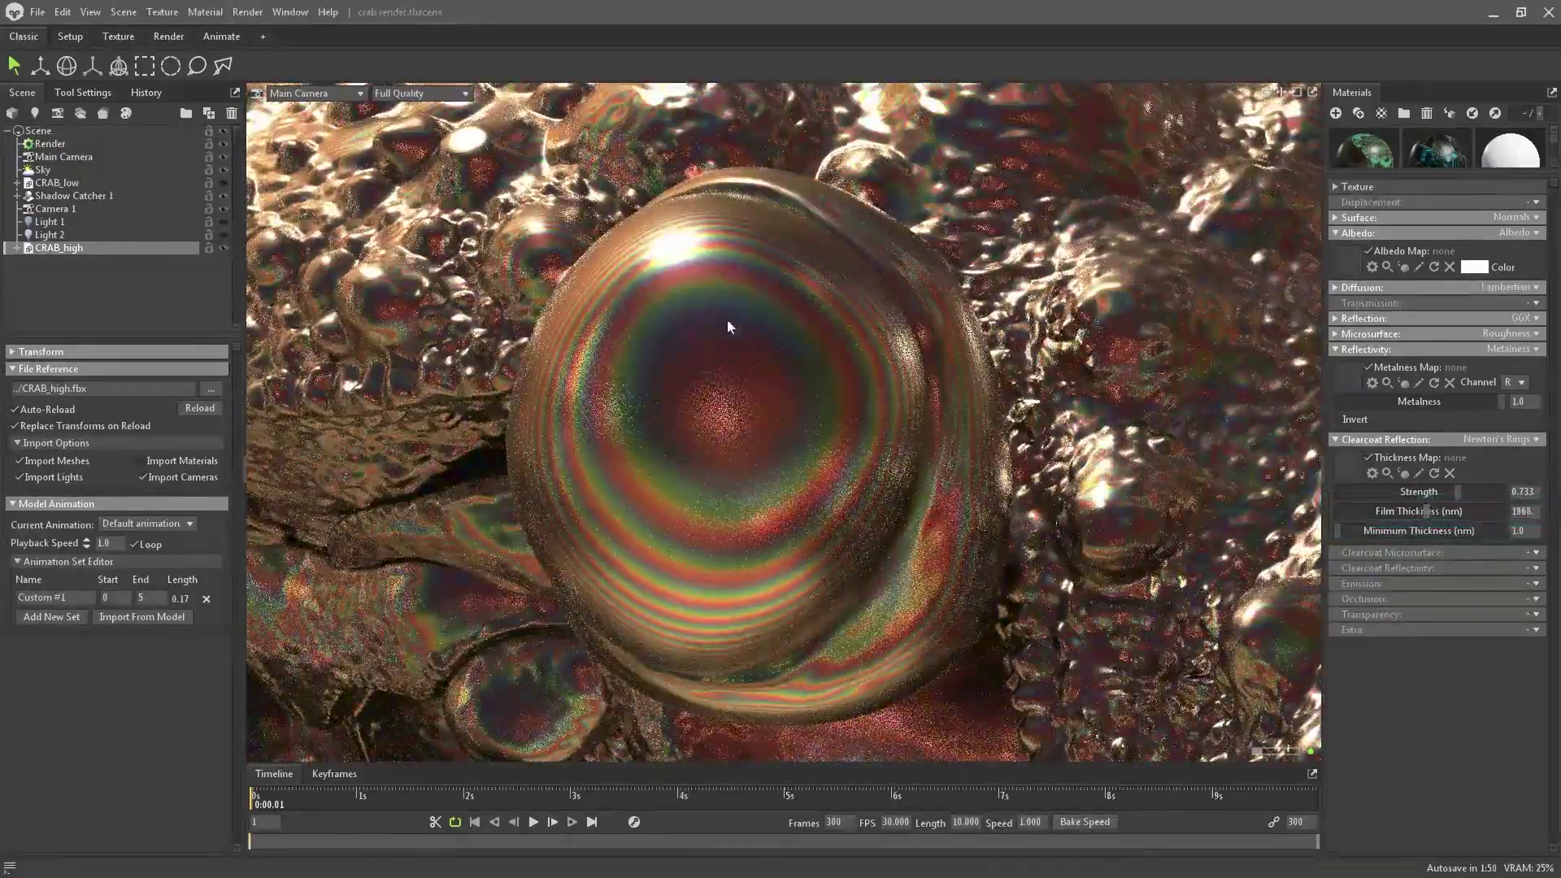
drag(1421, 511, 1403, 511)
Step: Frame the whole crab and set the Newton's Rings film thickness to 515.5 nm
key(f)
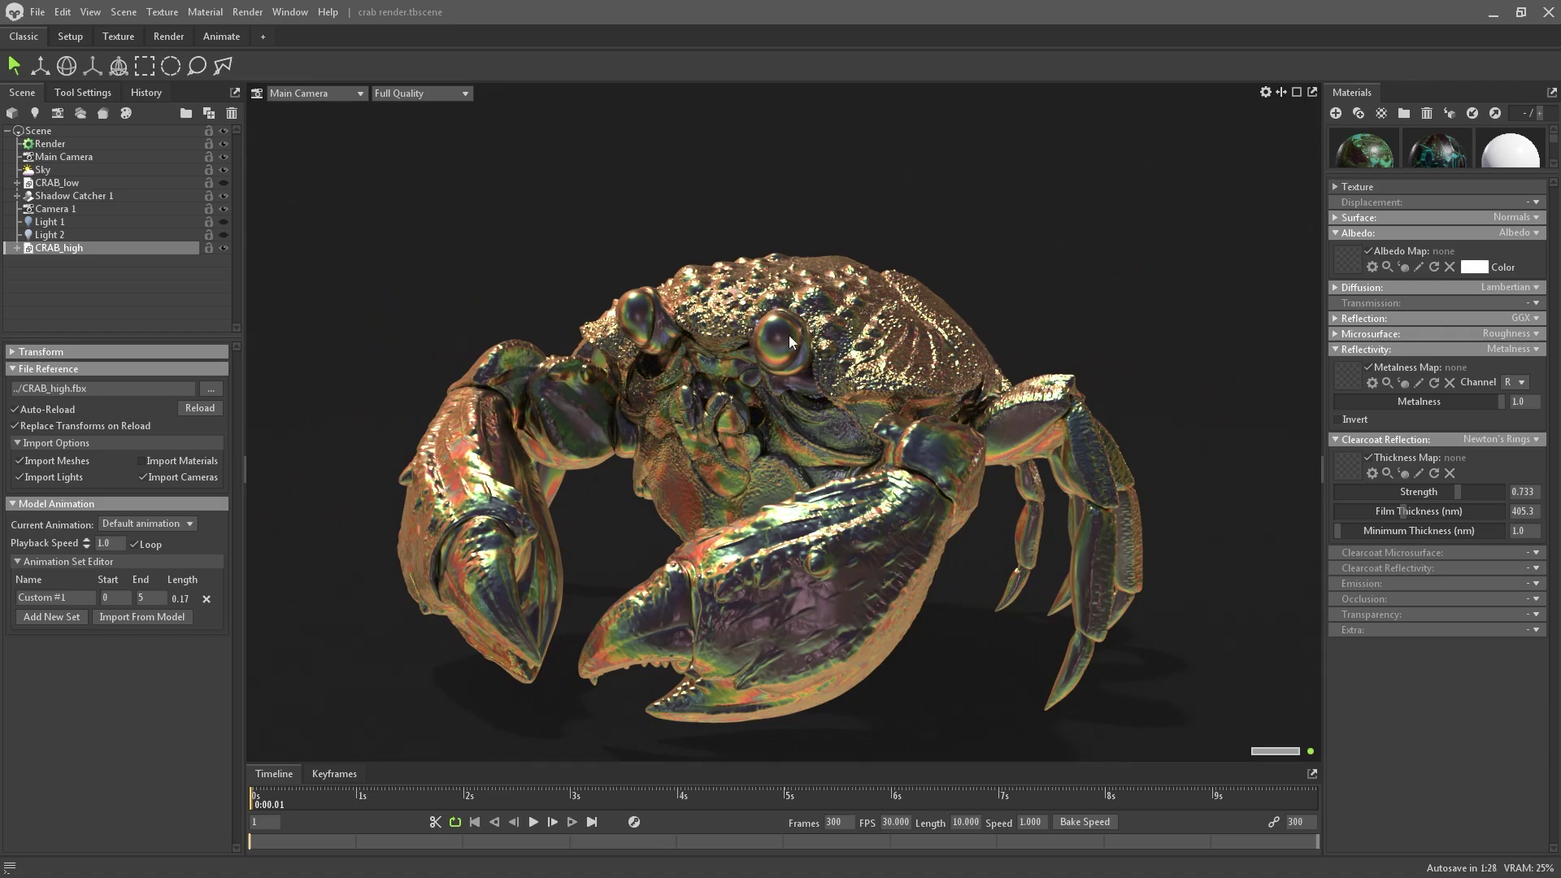
drag(823, 372, 935, 408)
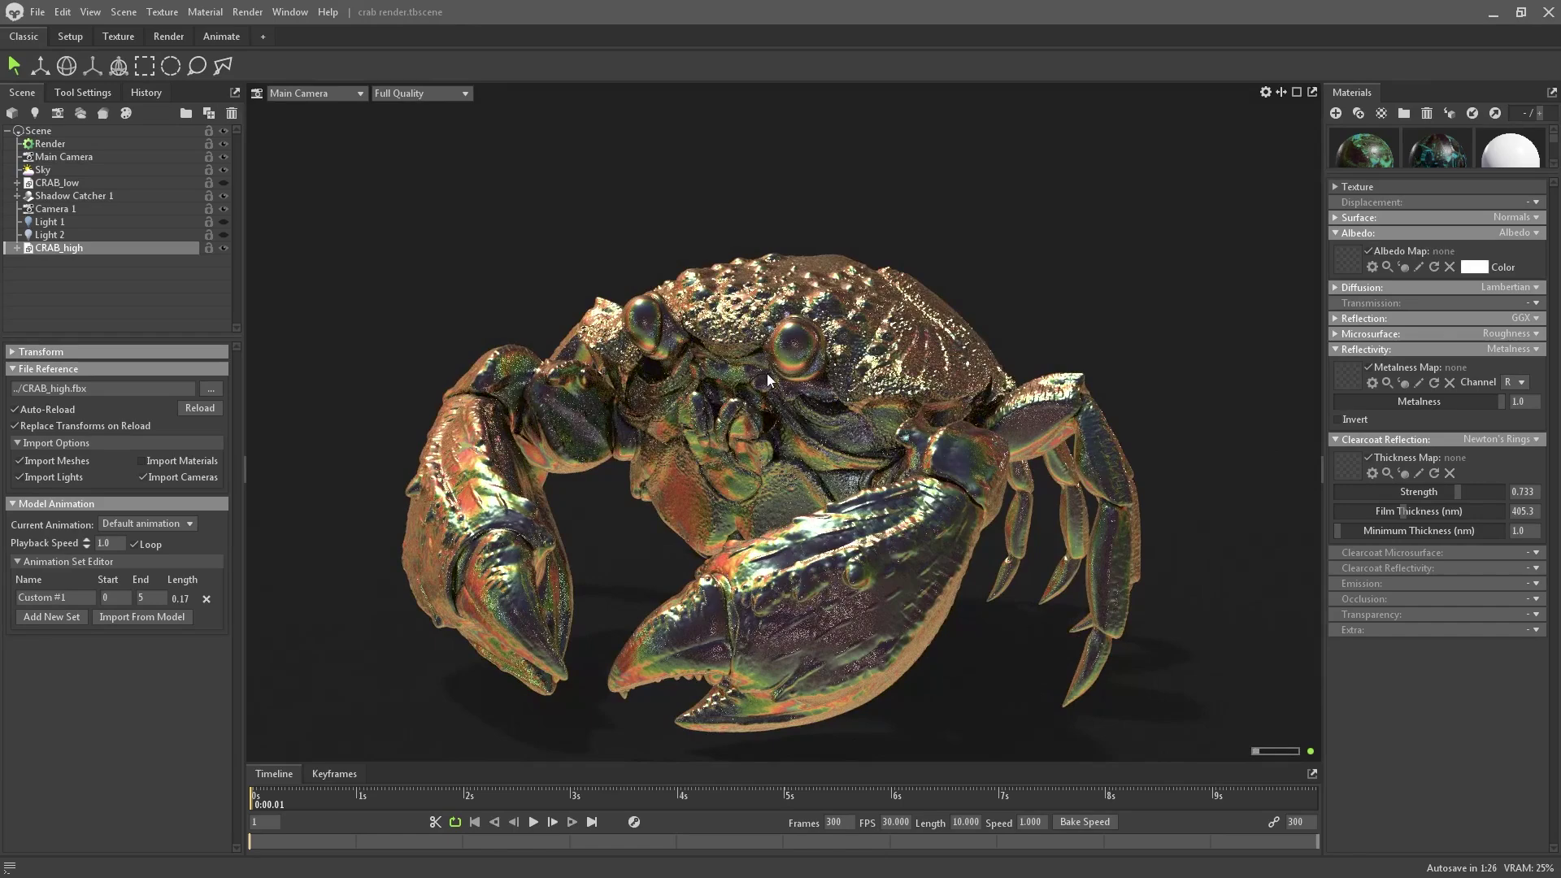
drag(1403, 509, 1406, 511)
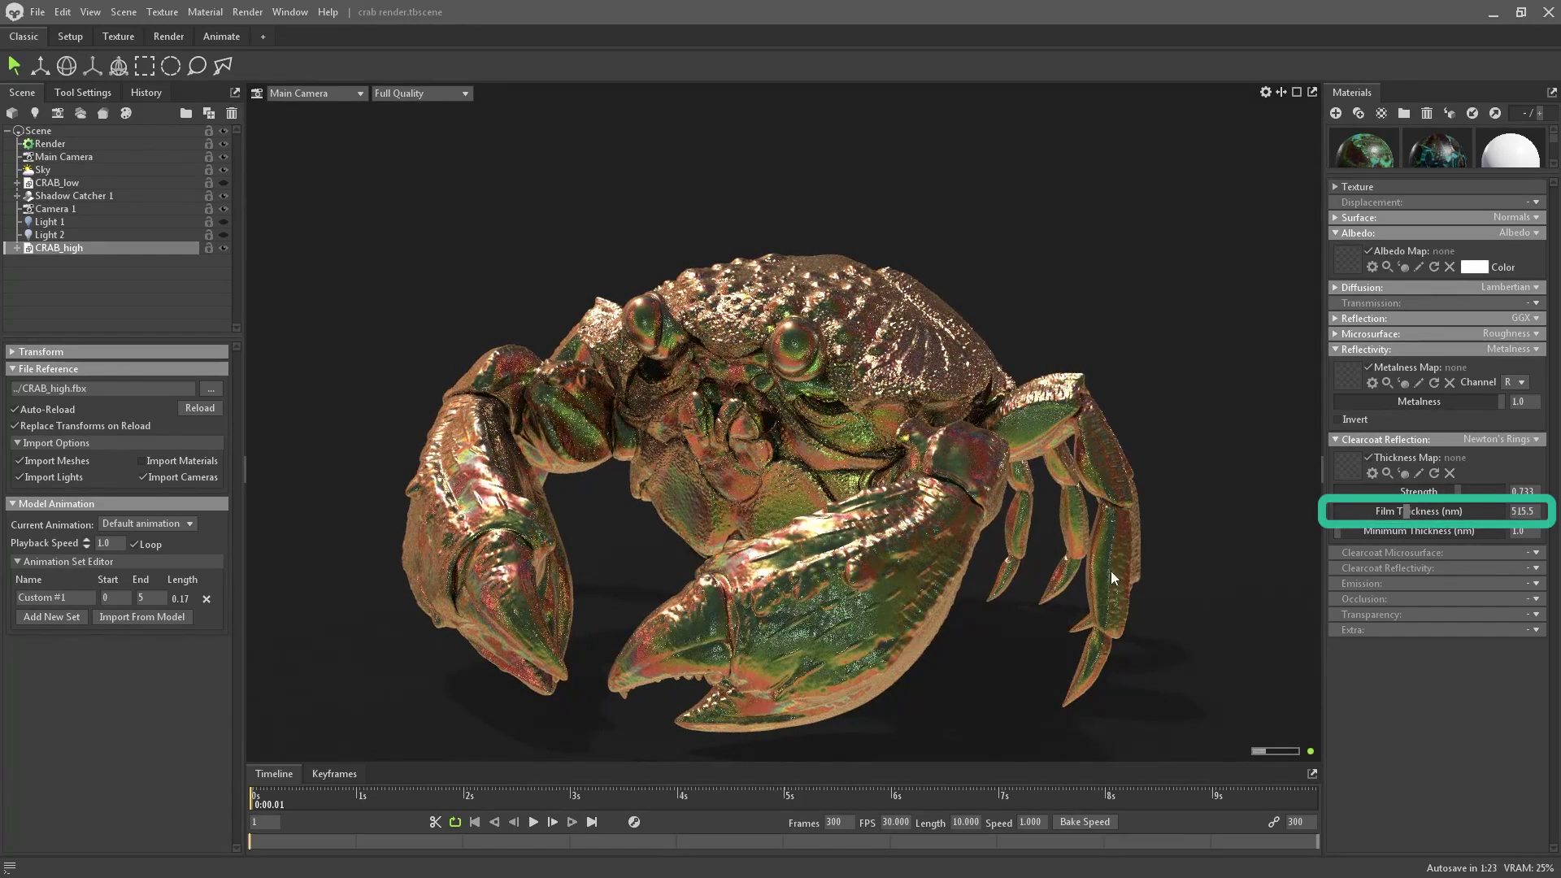
drag(1274, 555, 1226, 432)
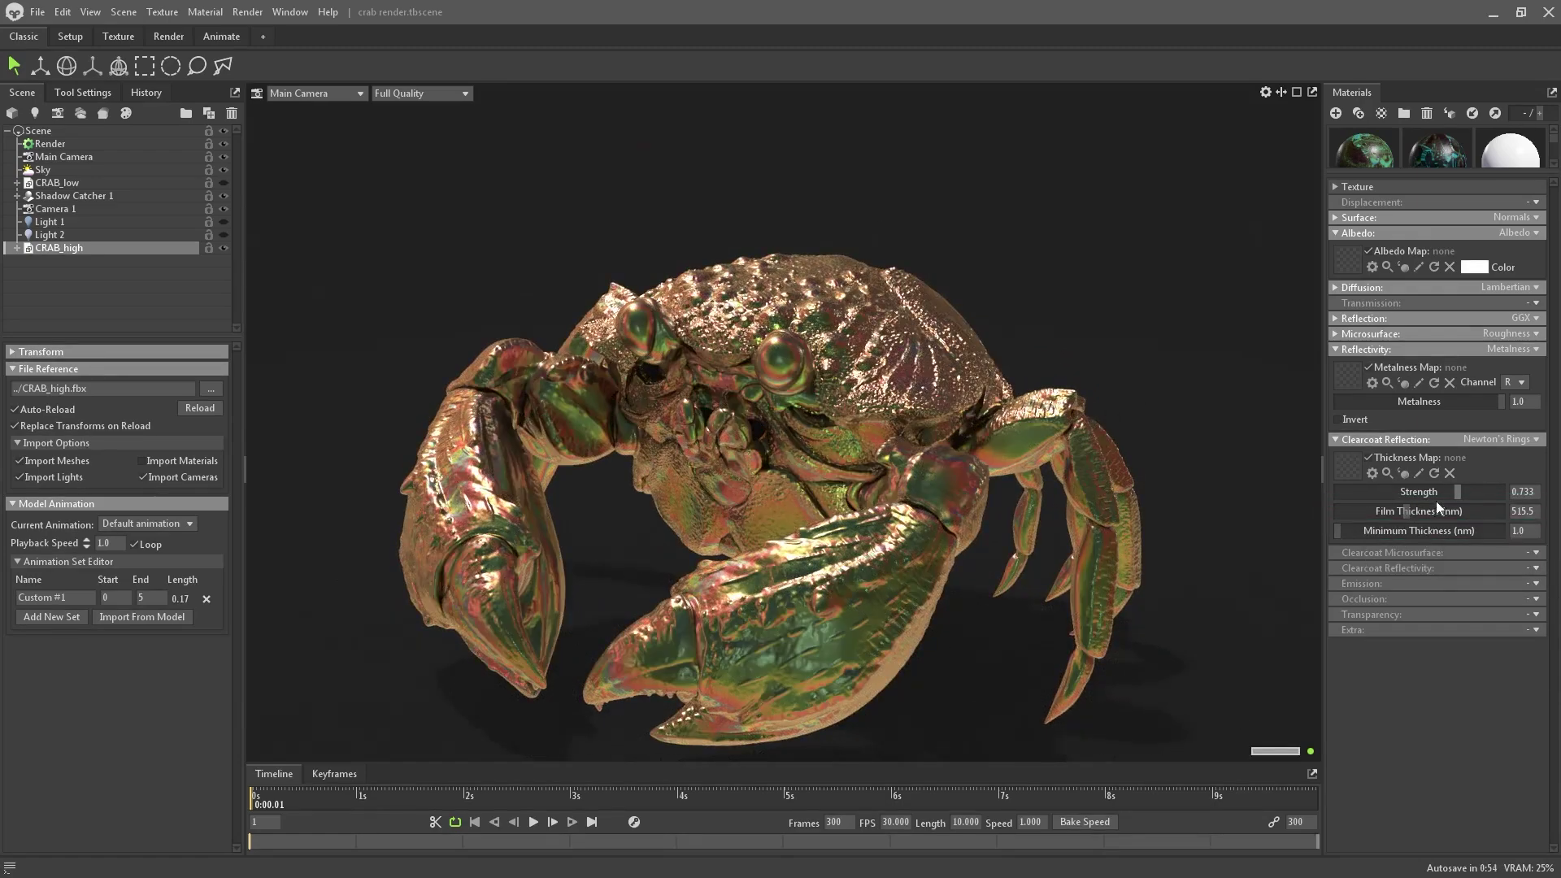
Step: Reset the clearcoat by setting Clearcoat Reflection to None and reapplying Newton's Rings with its default values
click(1531, 440)
click(1521, 450)
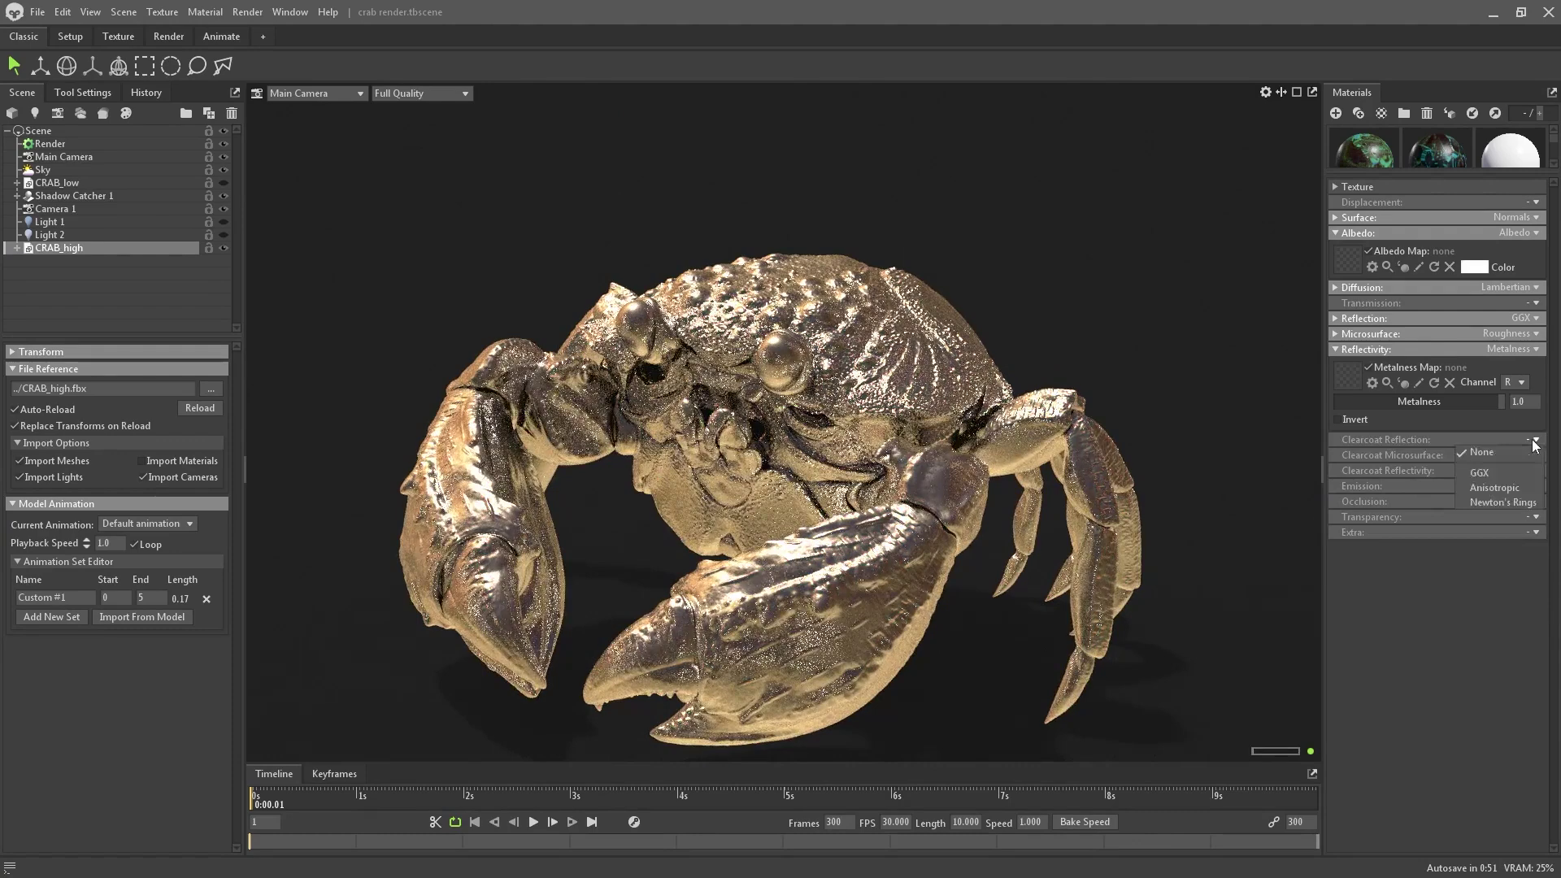
click(1504, 501)
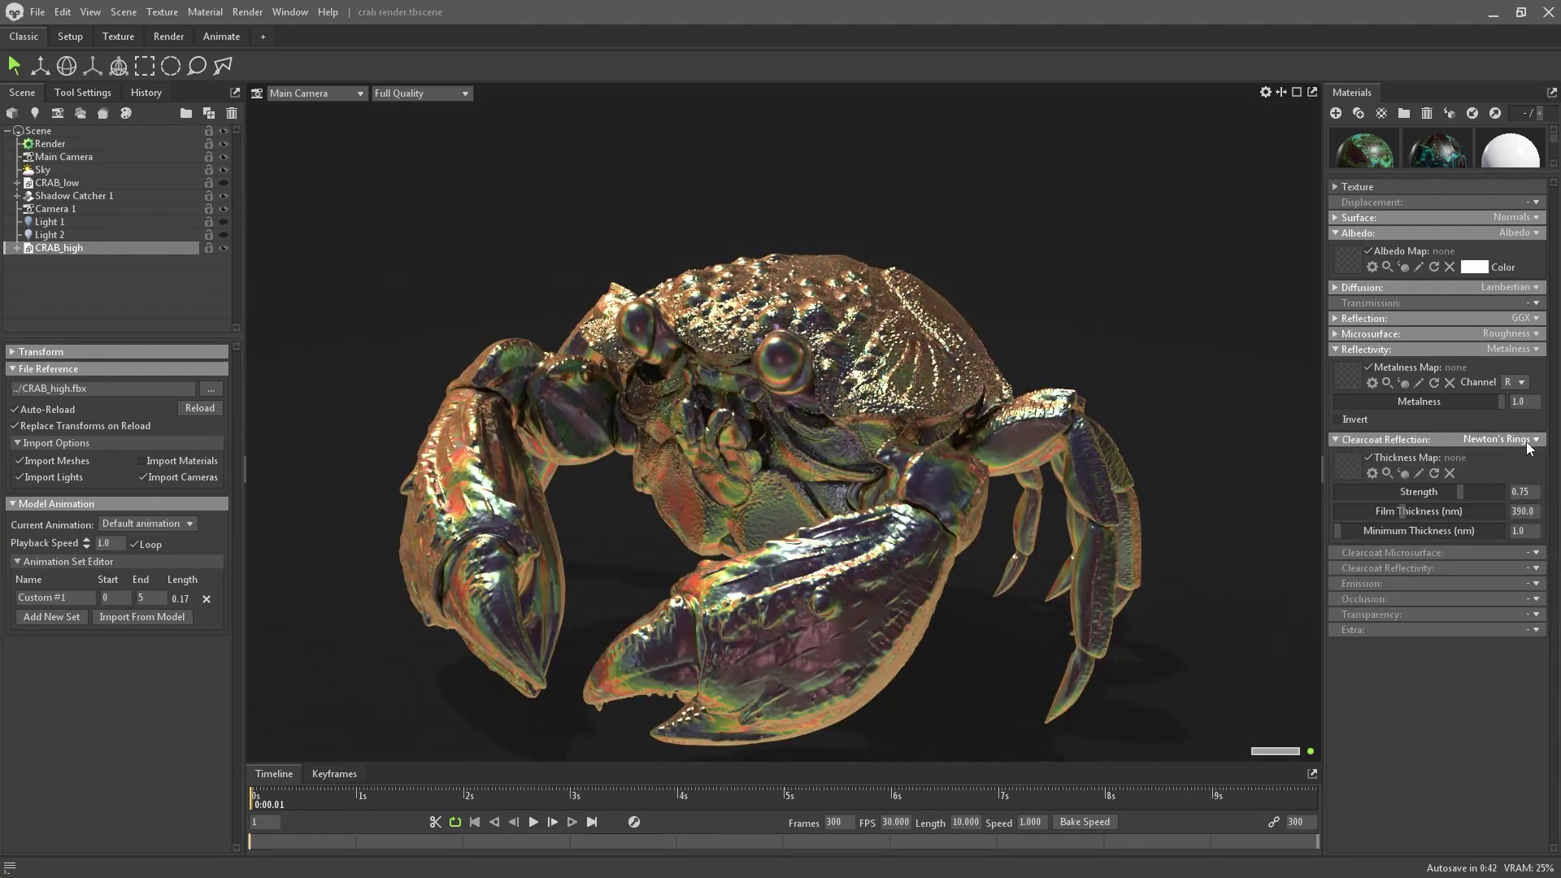
click(1525, 441)
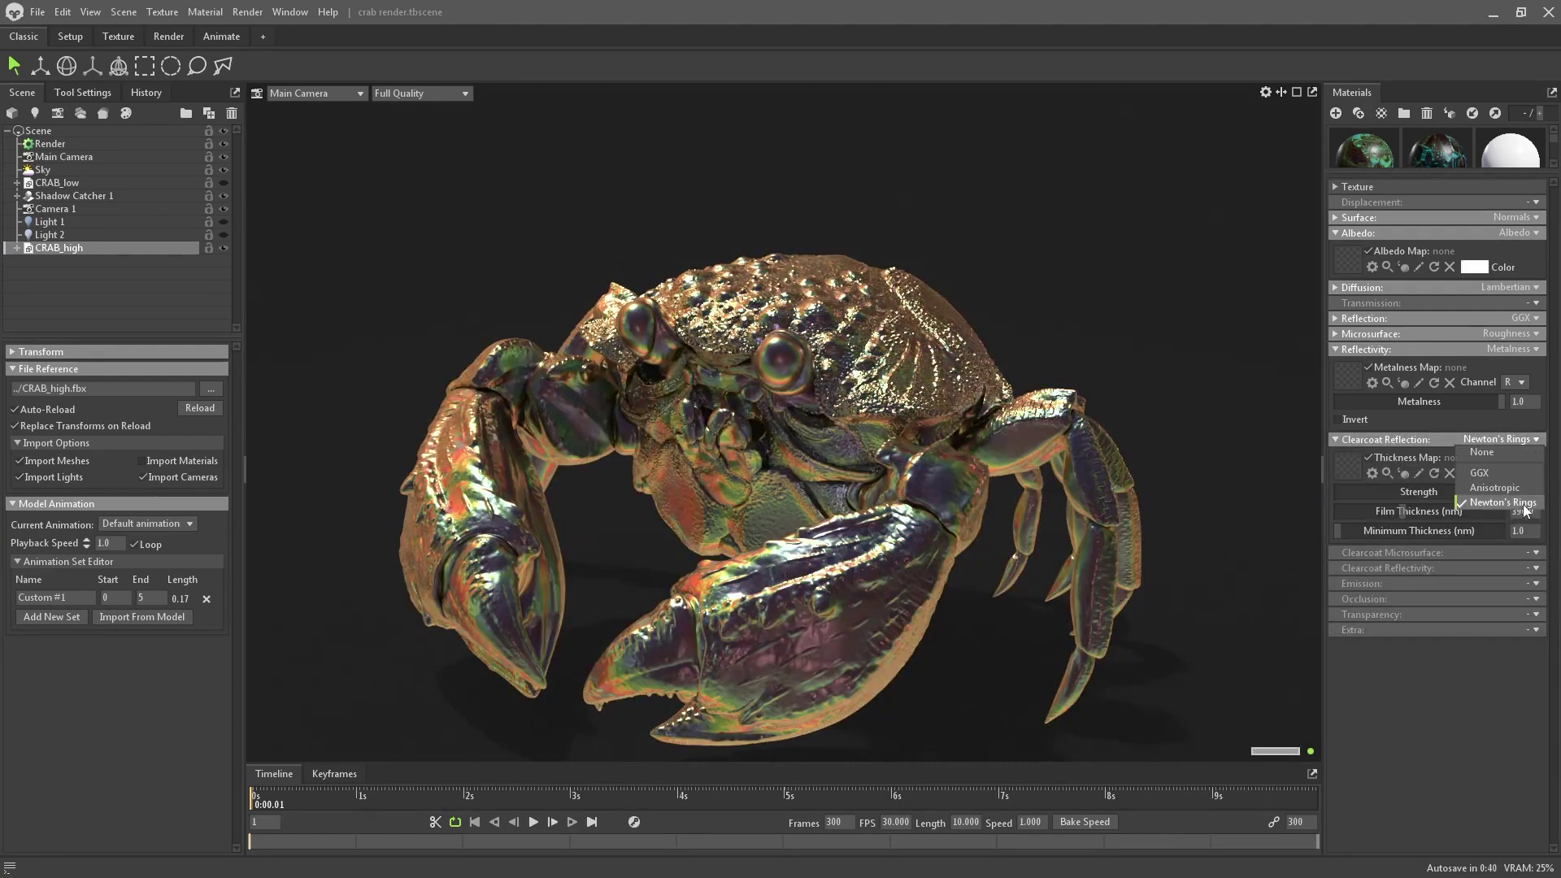
click(1039, 403)
drag(1122, 478, 1016, 388)
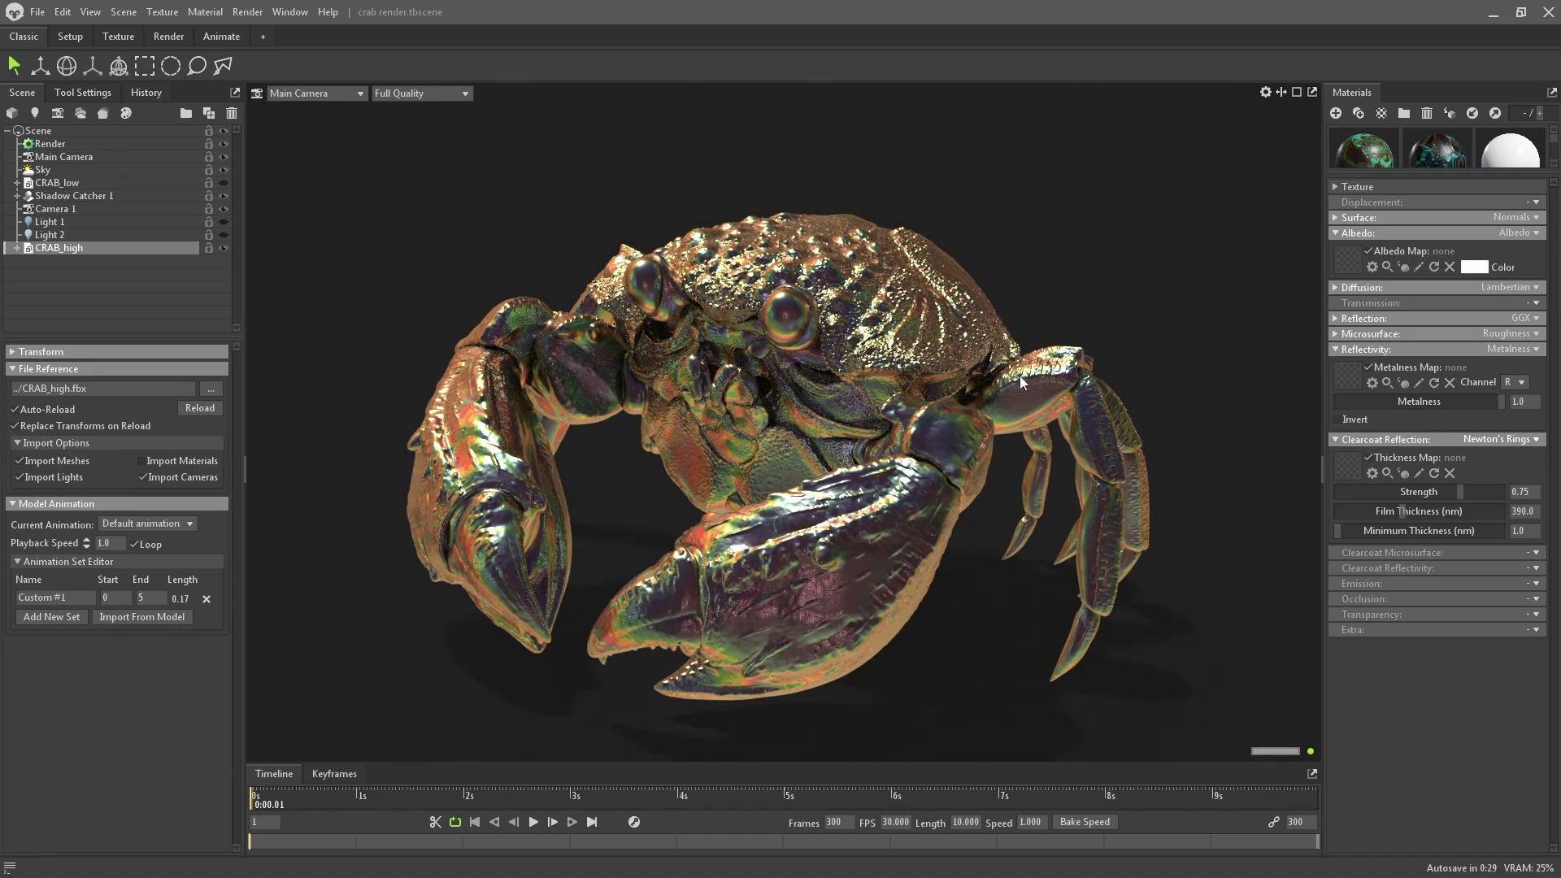
Step: Set the material's albedo color to light green, after trying pale yellow and lime tints
click(1474, 267)
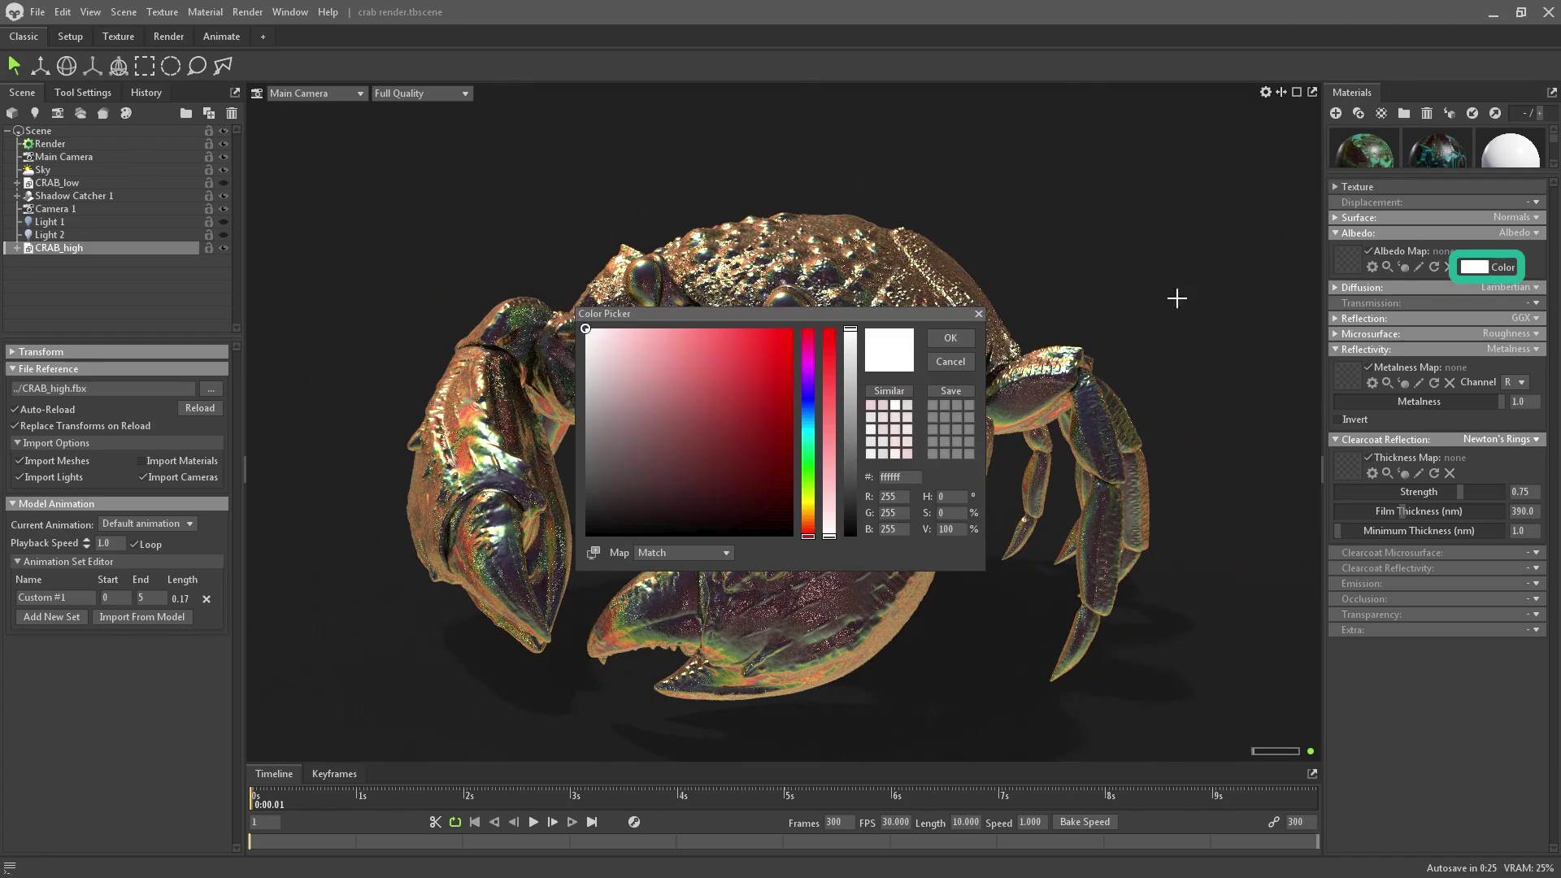
drag(737, 314, 1099, 173)
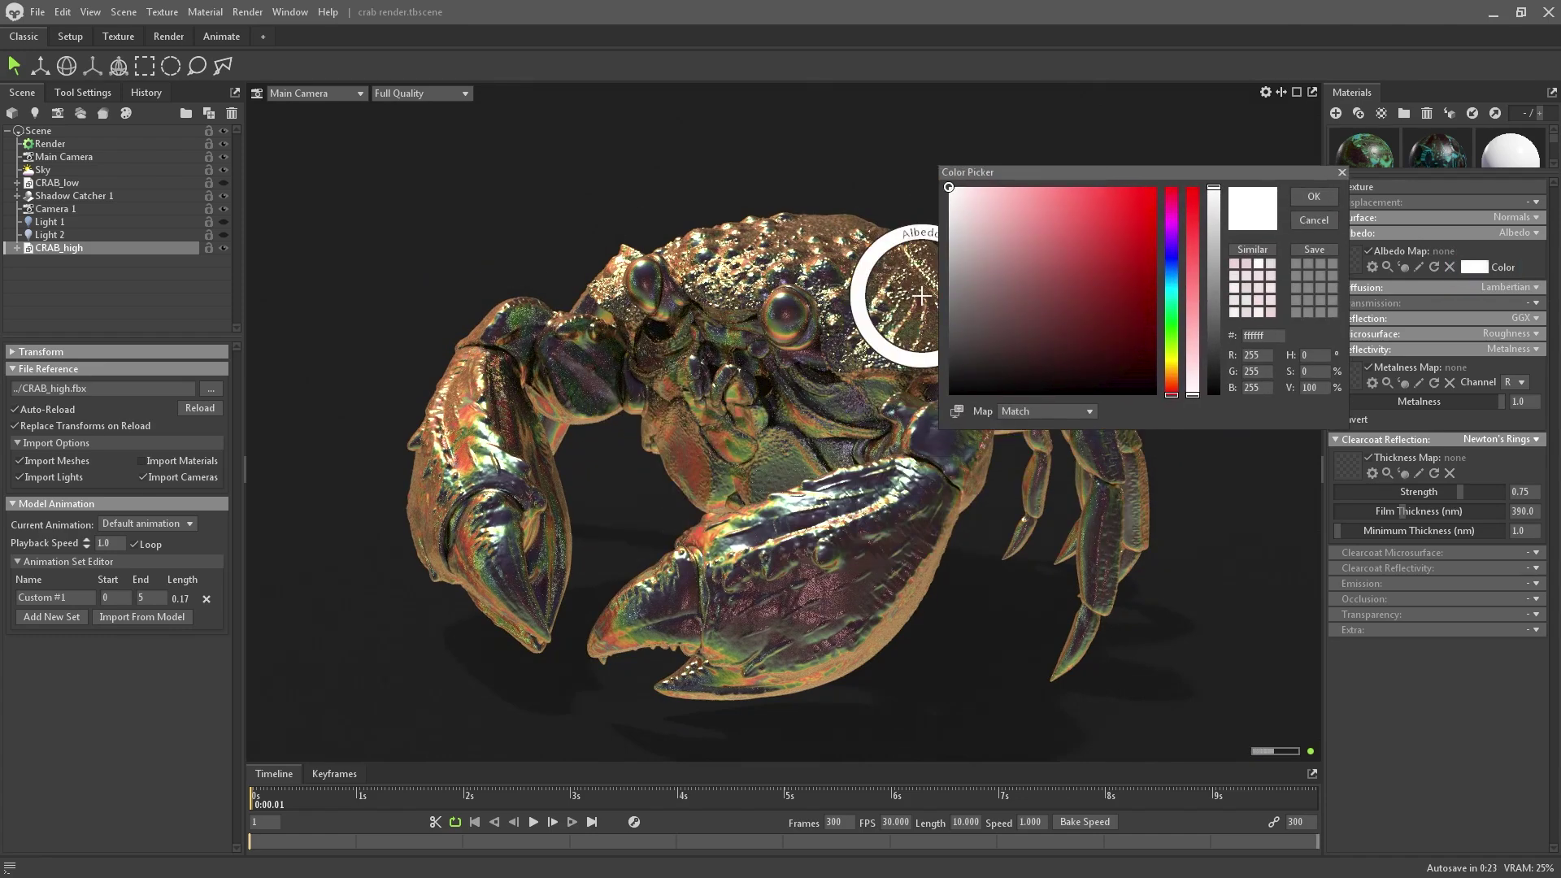
click(1171, 363)
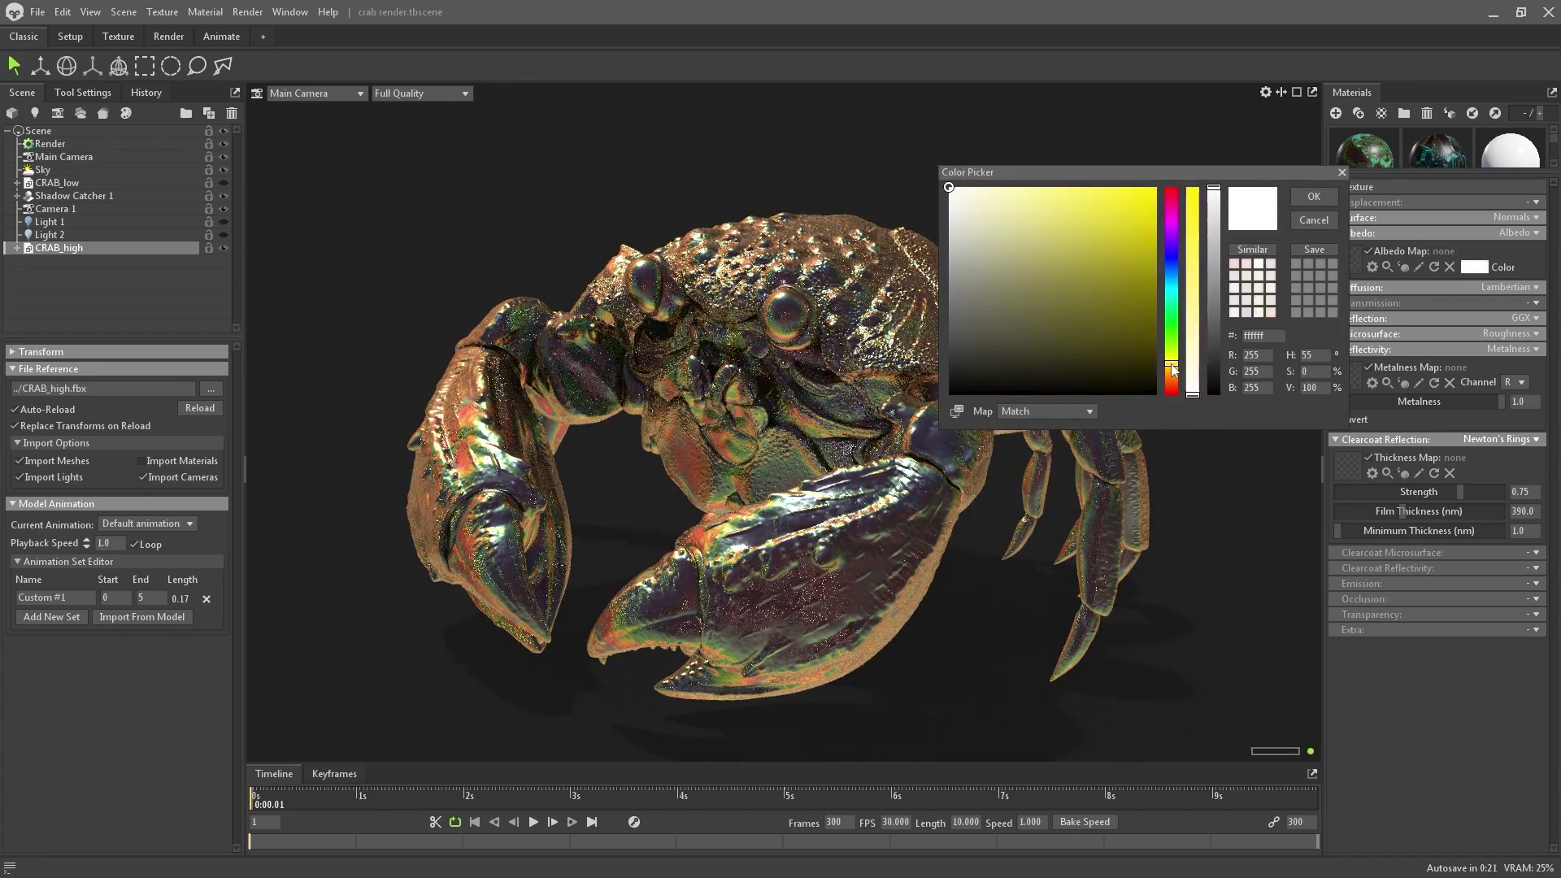
click(1049, 198)
drag(1049, 197, 1042, 197)
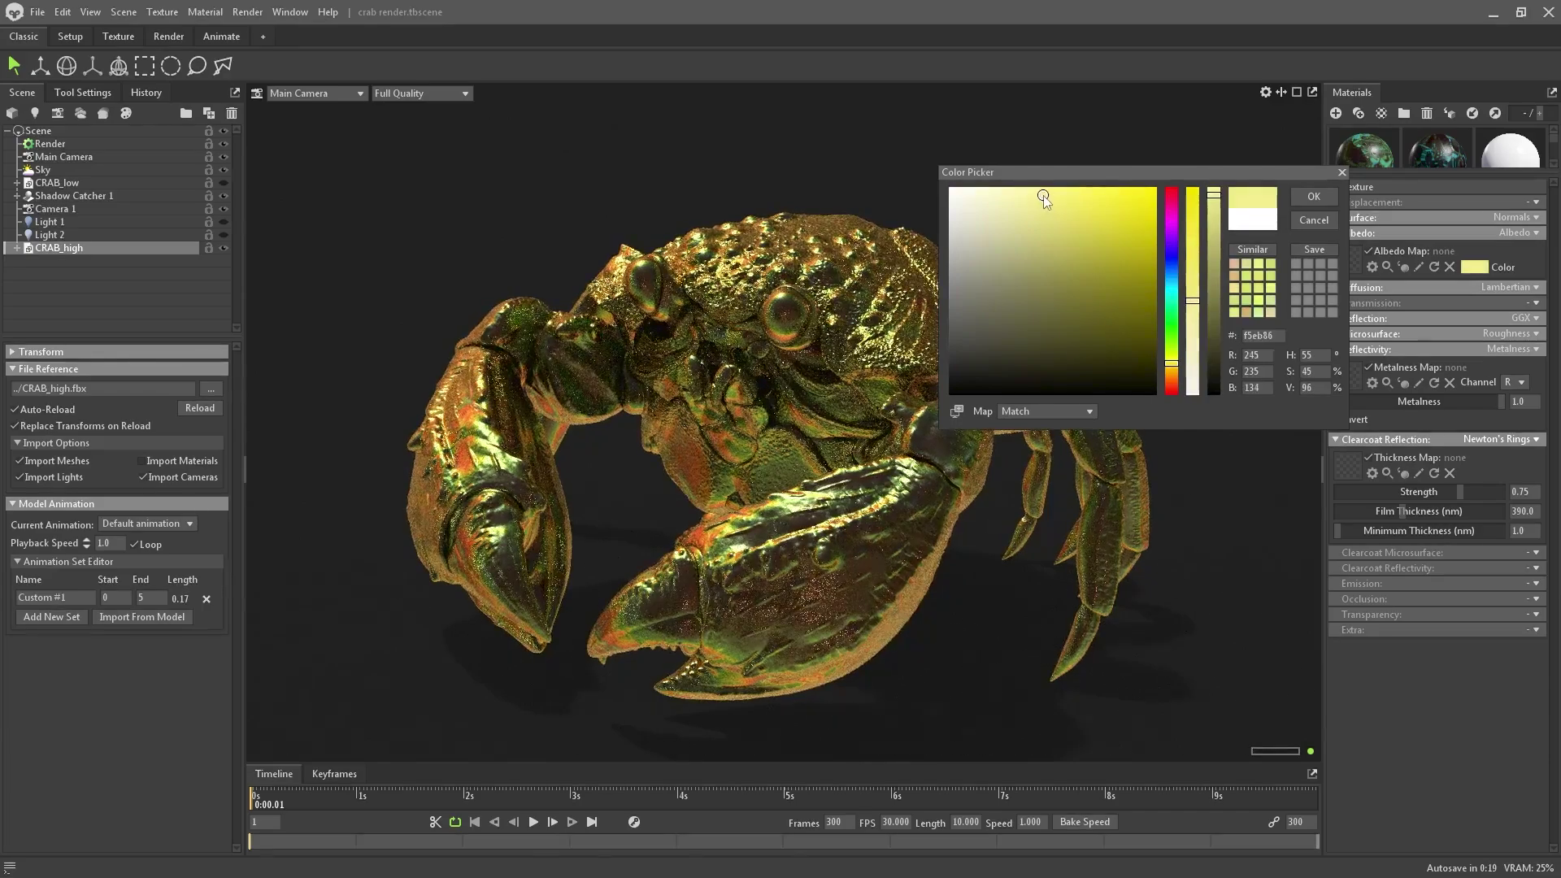
click(1171, 345)
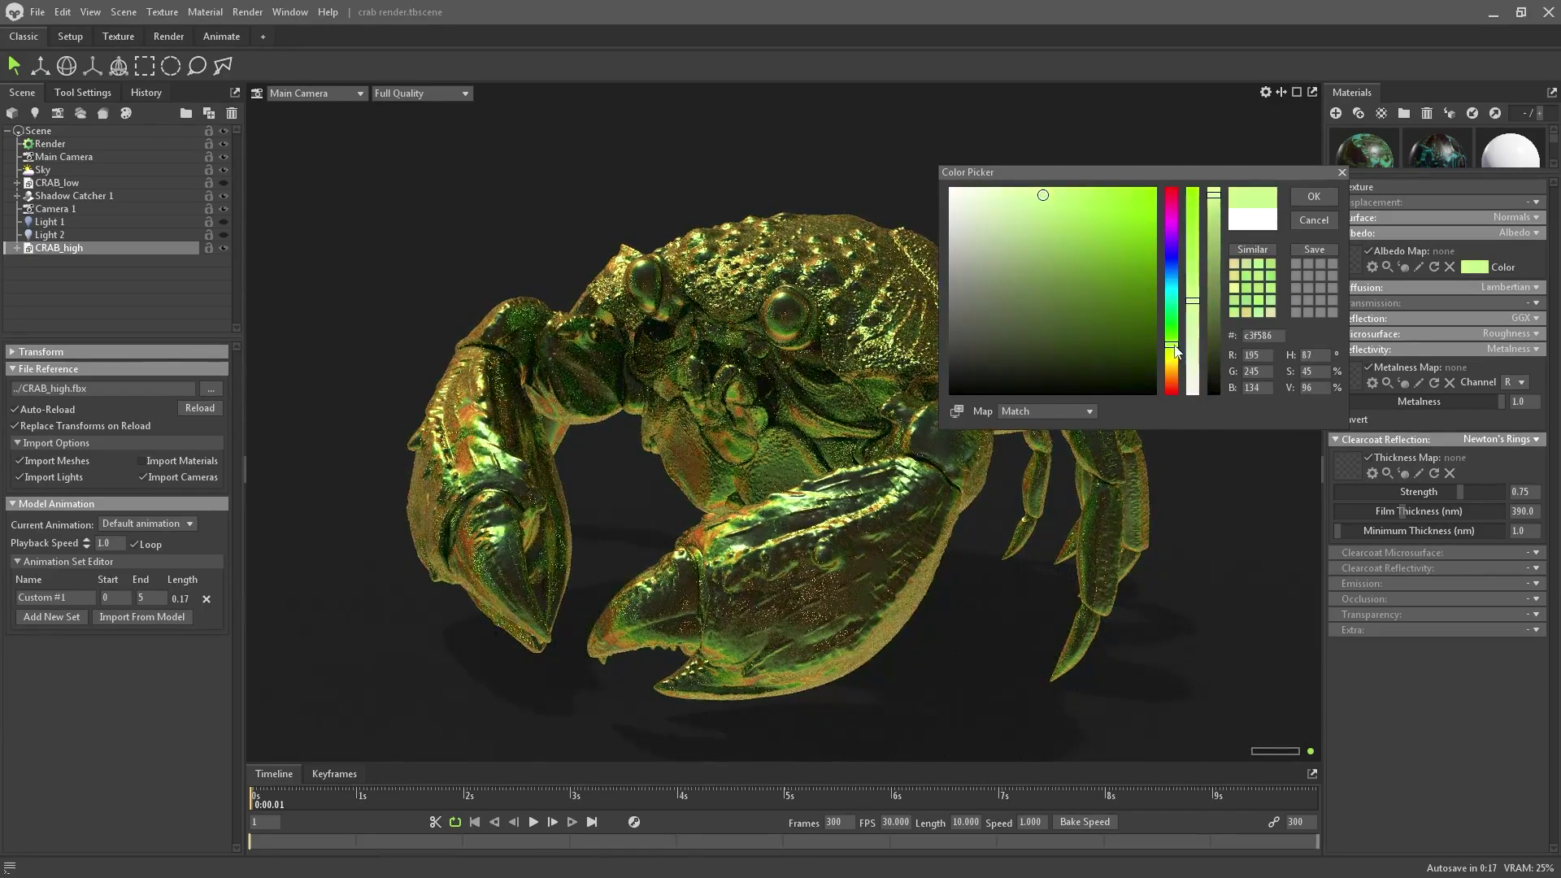
click(1043, 236)
click(1171, 329)
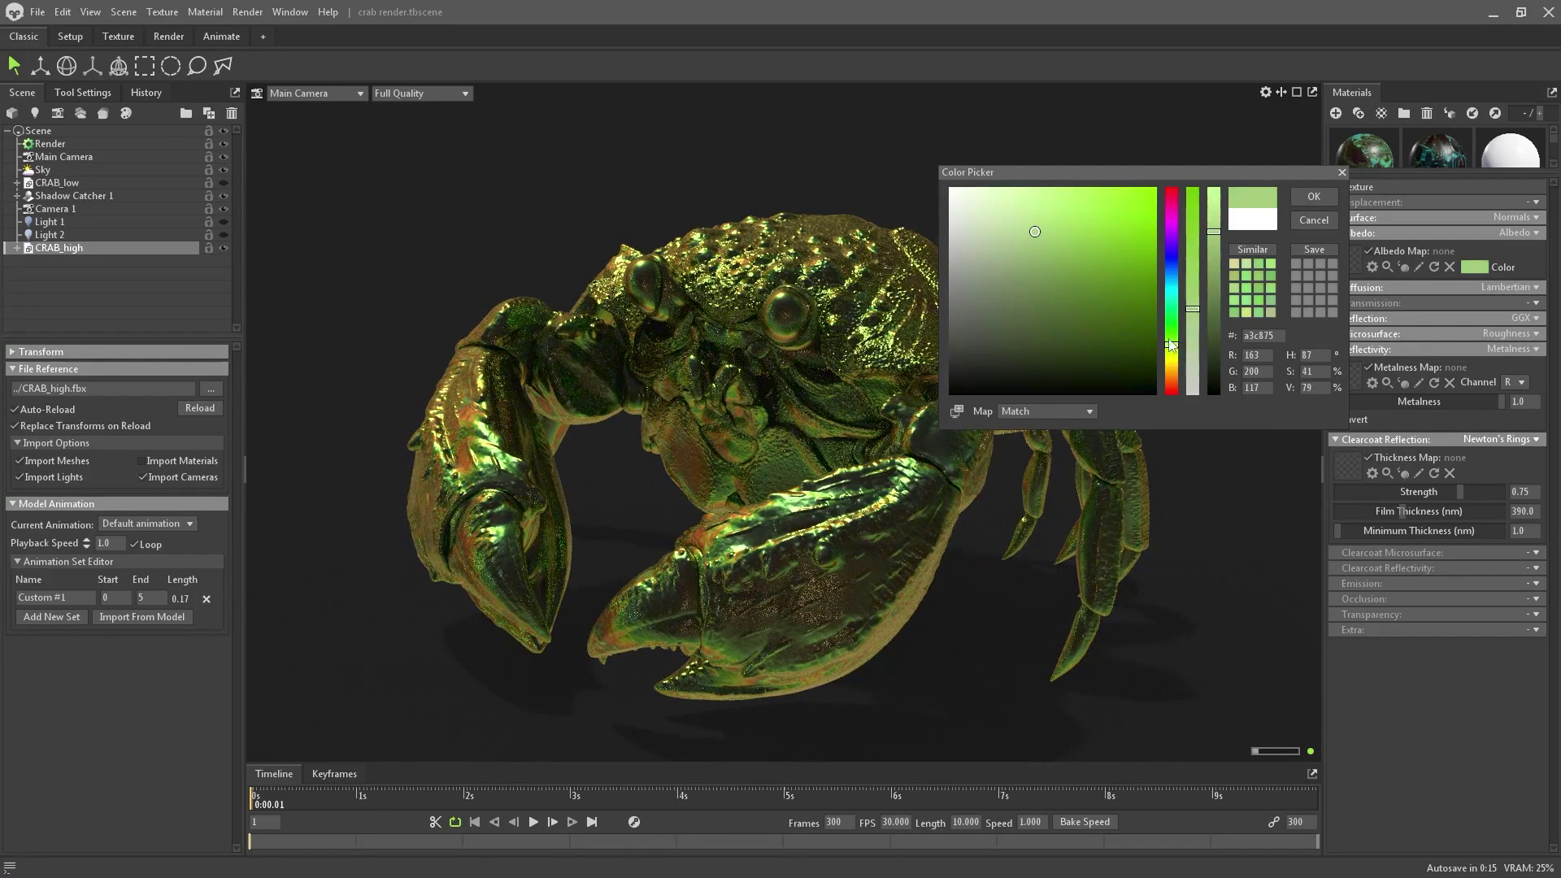
click(1042, 222)
click(1037, 201)
click(1170, 338)
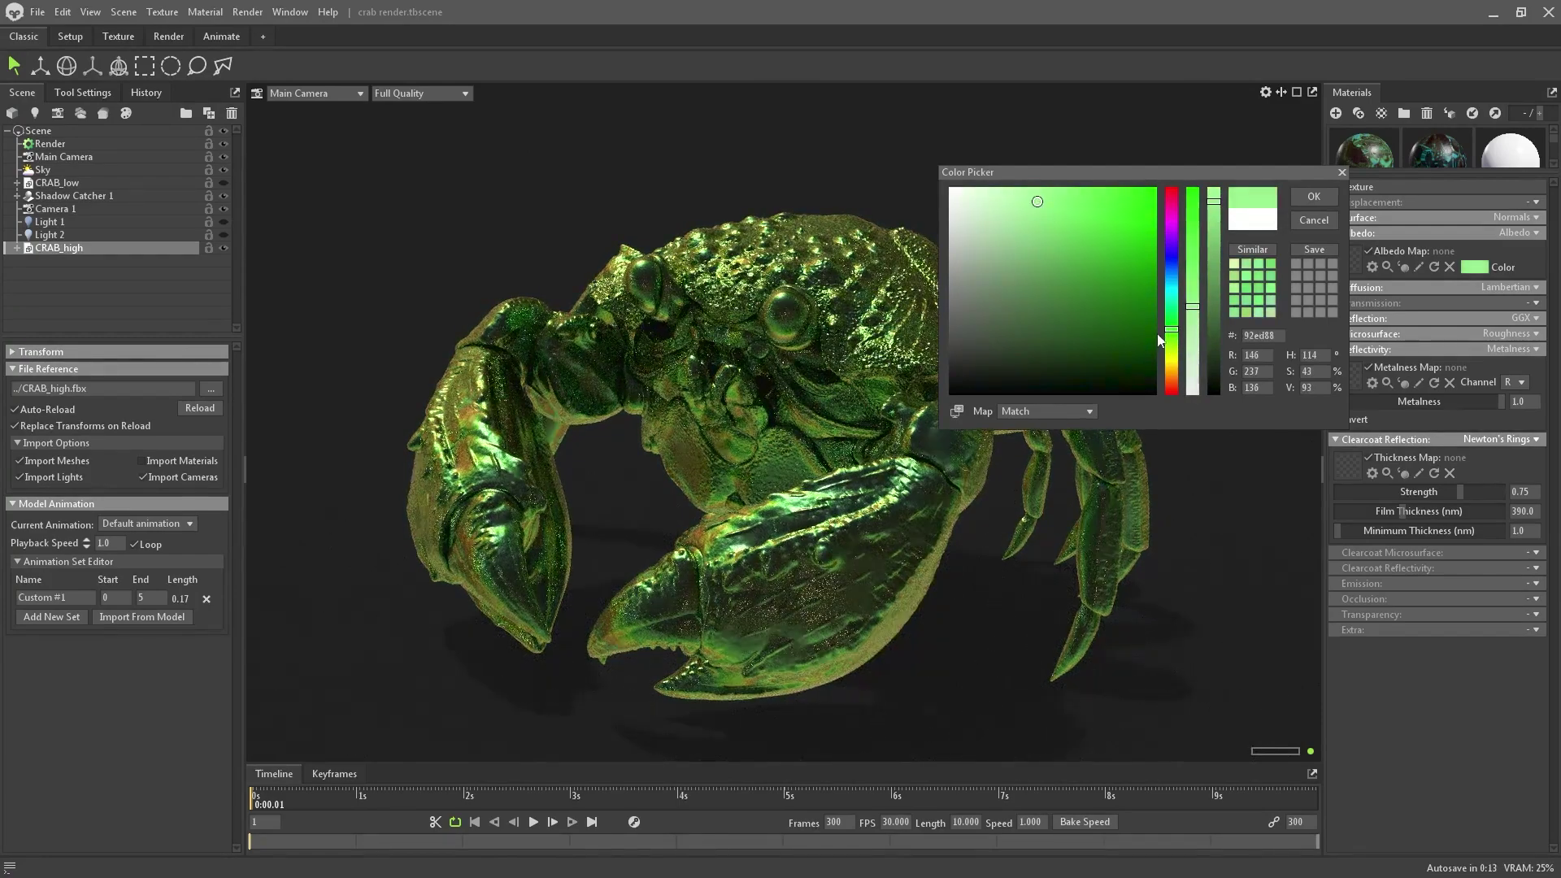
click(1313, 196)
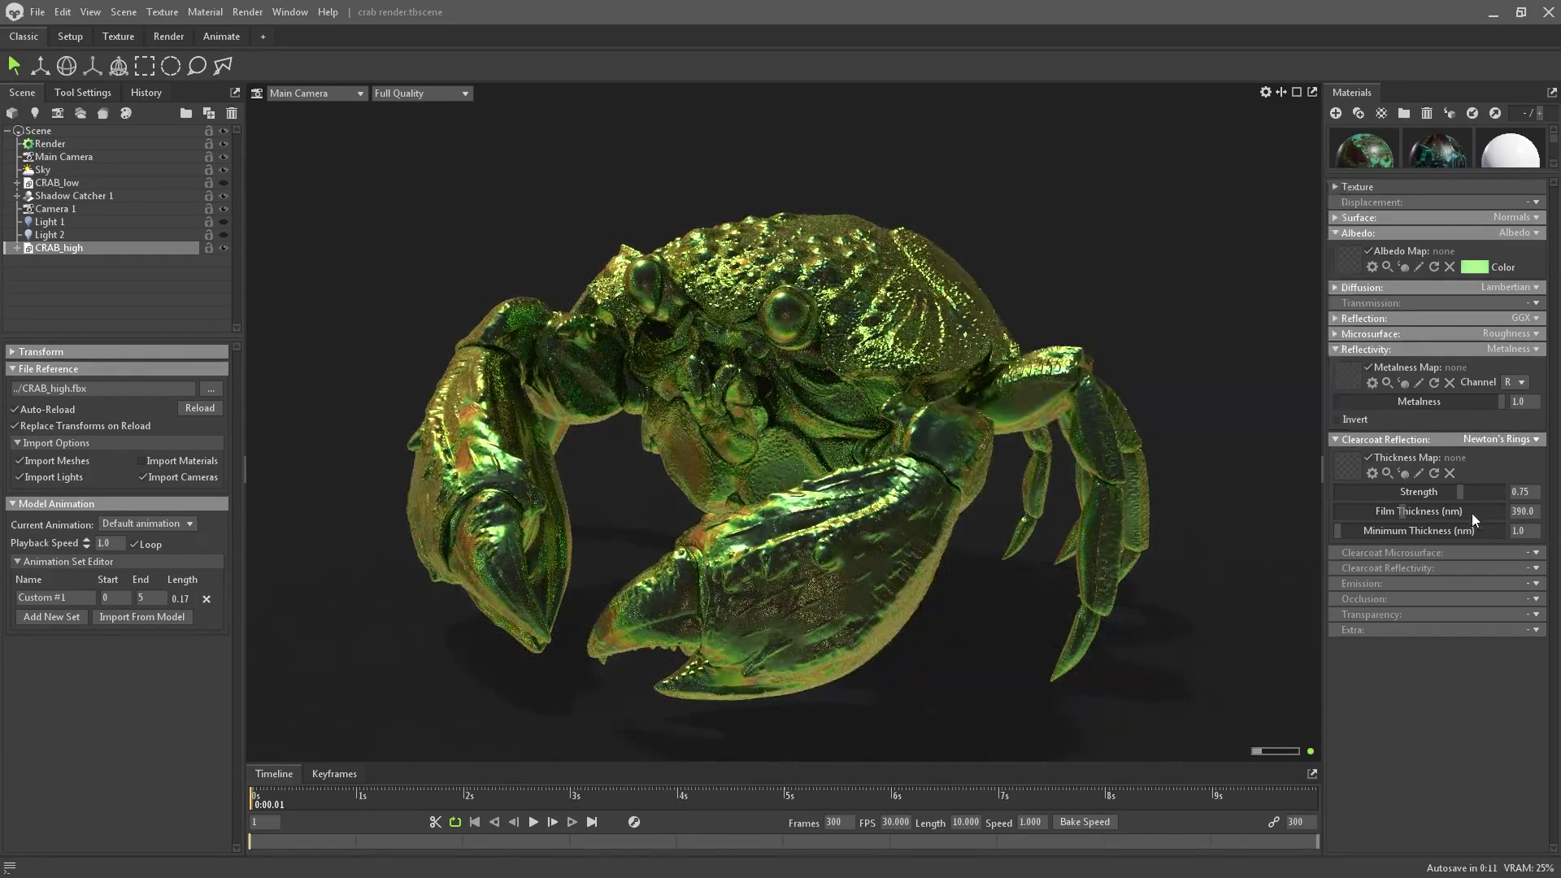
Step: Set the Newton's Rings strength to 0.807 and inspect the crab from the side and front with nothing selected
drag(1461, 491, 1470, 491)
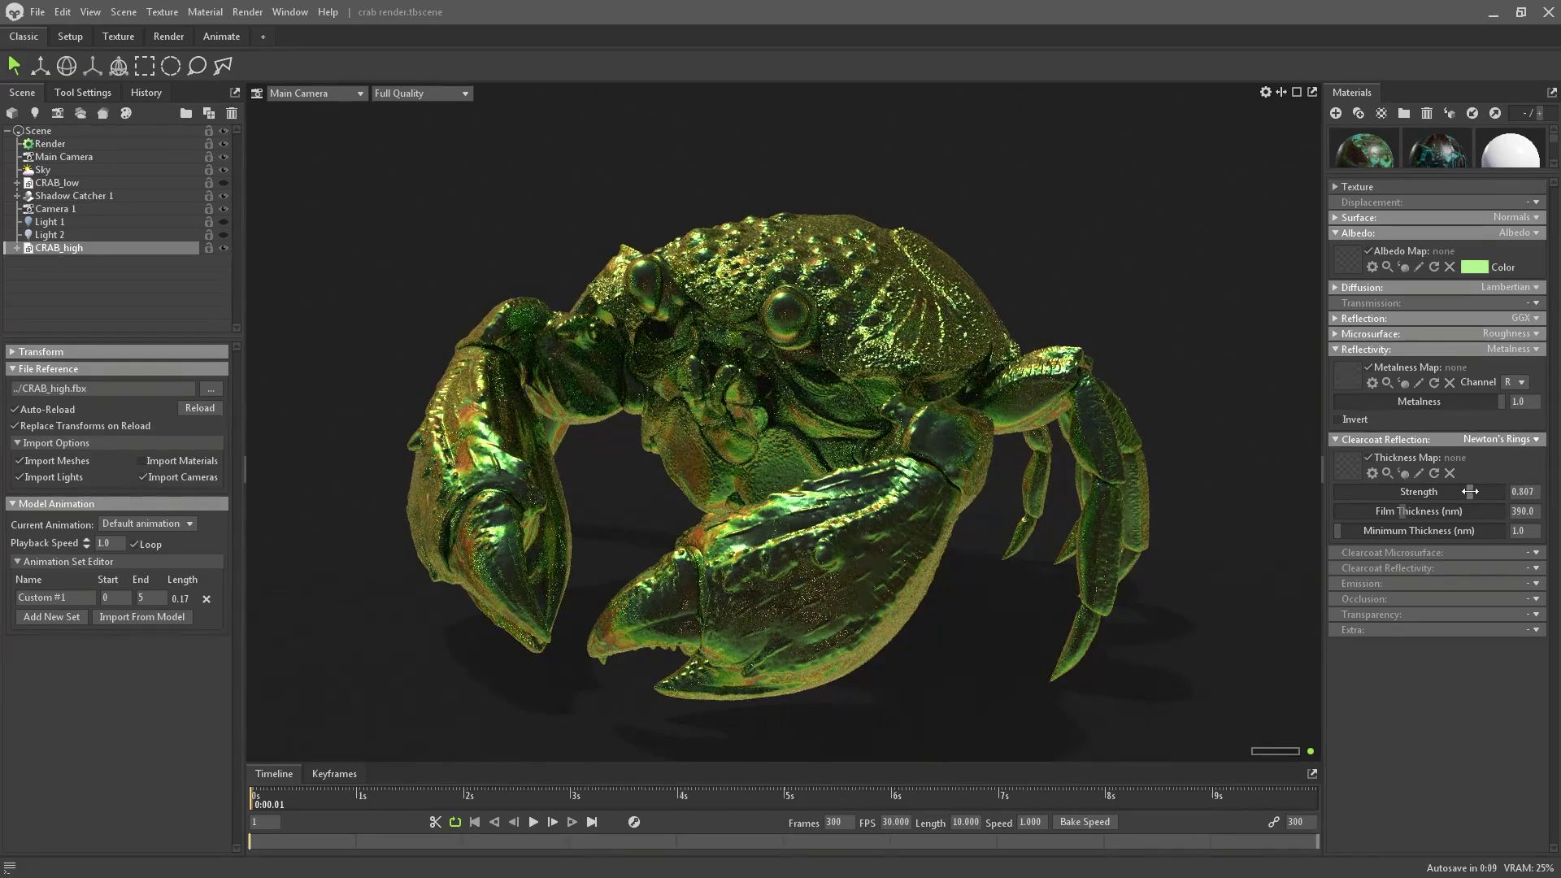
click(1051, 227)
drag(1060, 265, 816, 261)
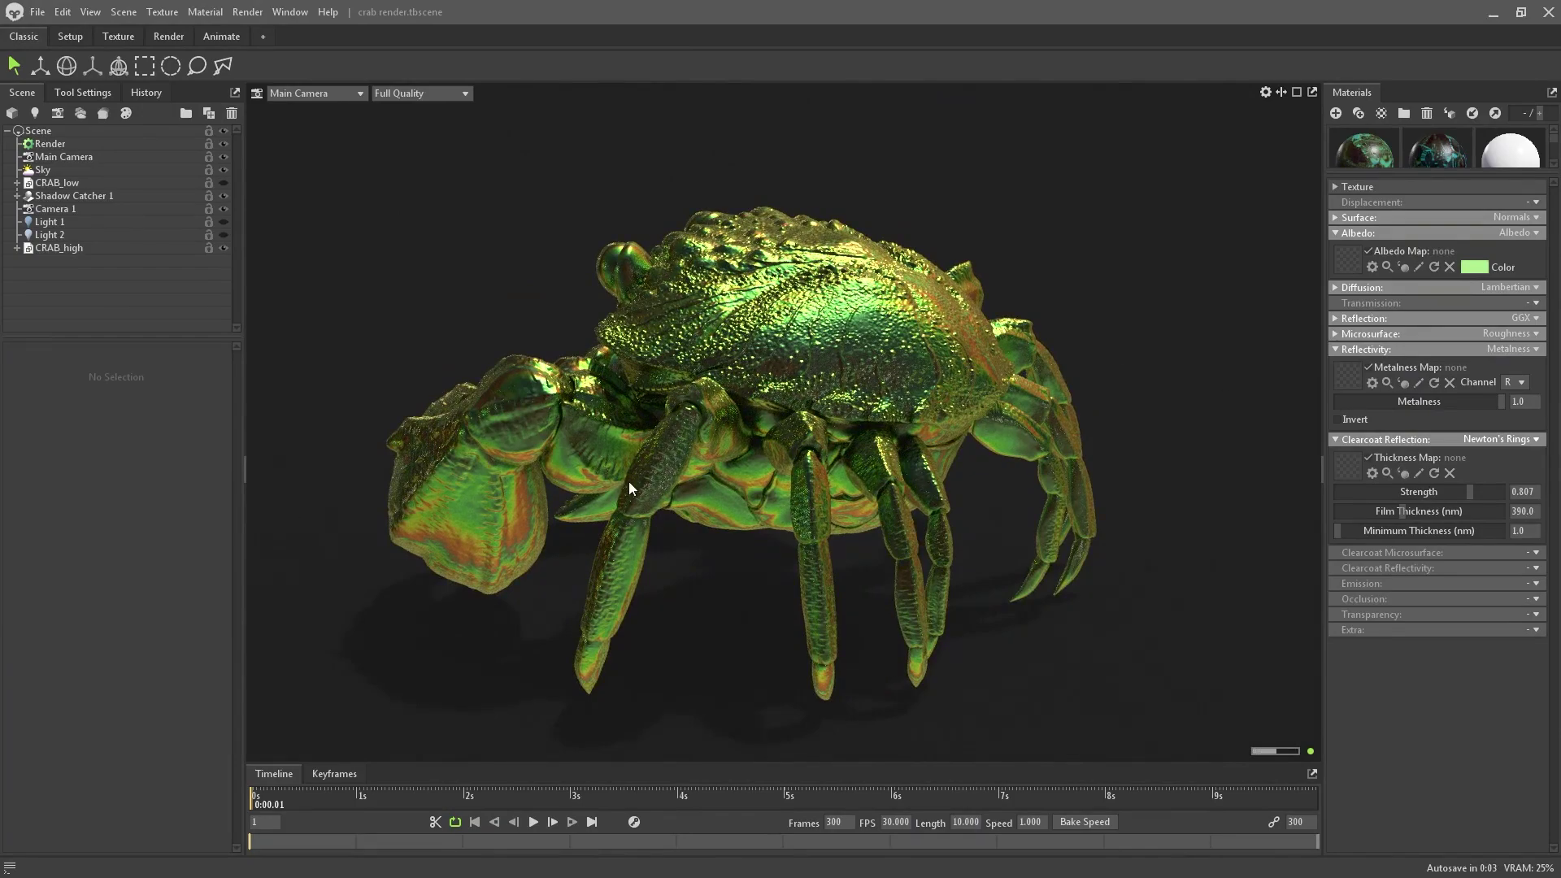
drag(679, 354, 929, 361)
drag(1133, 289, 1120, 285)
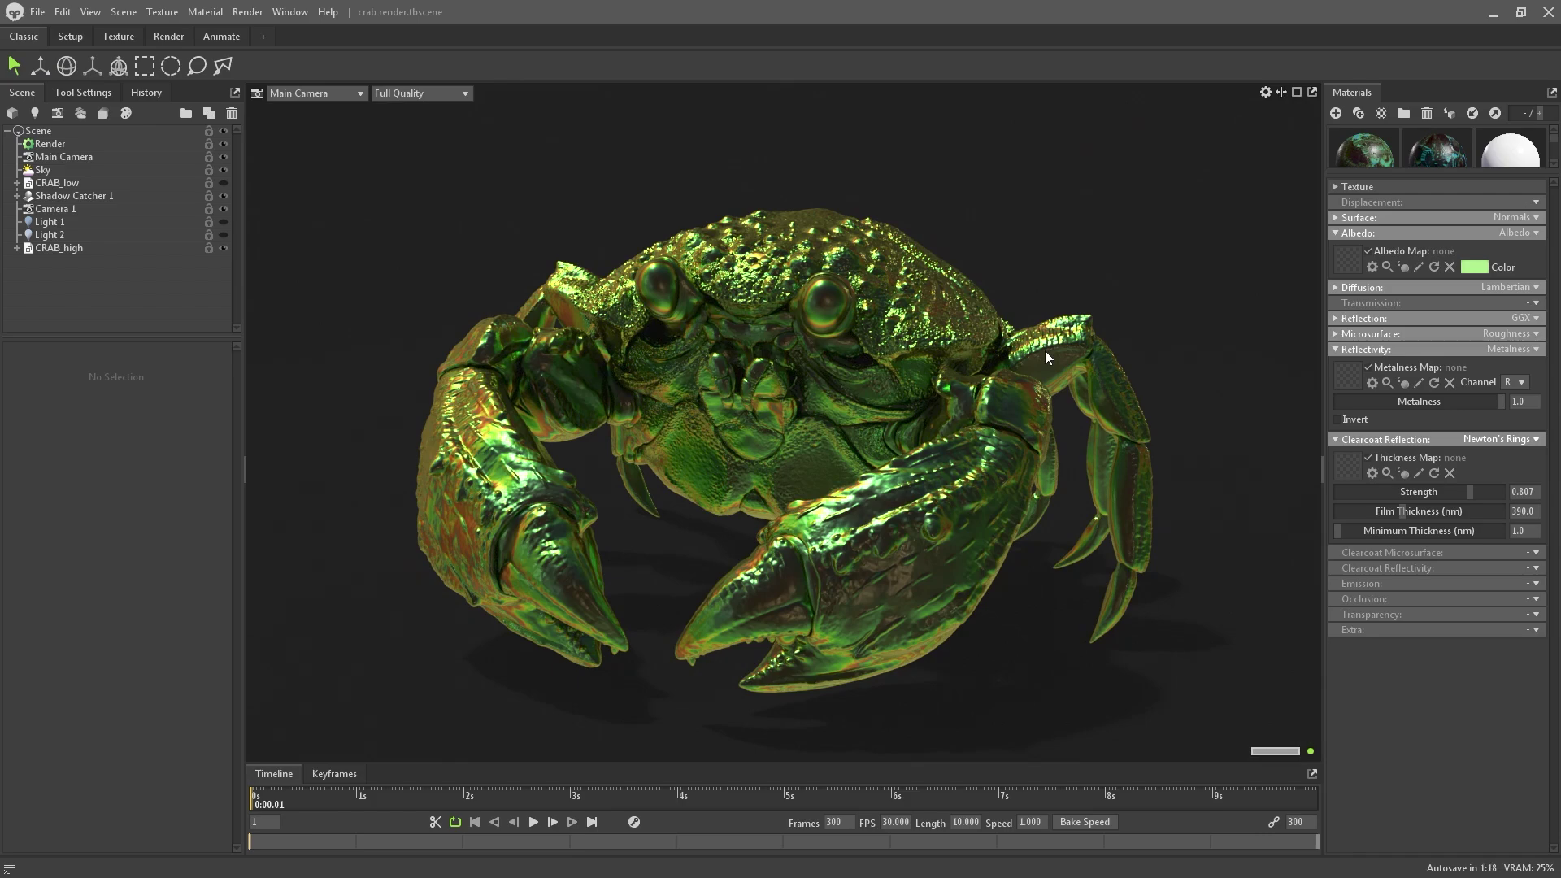
drag(855, 359, 451, 305)
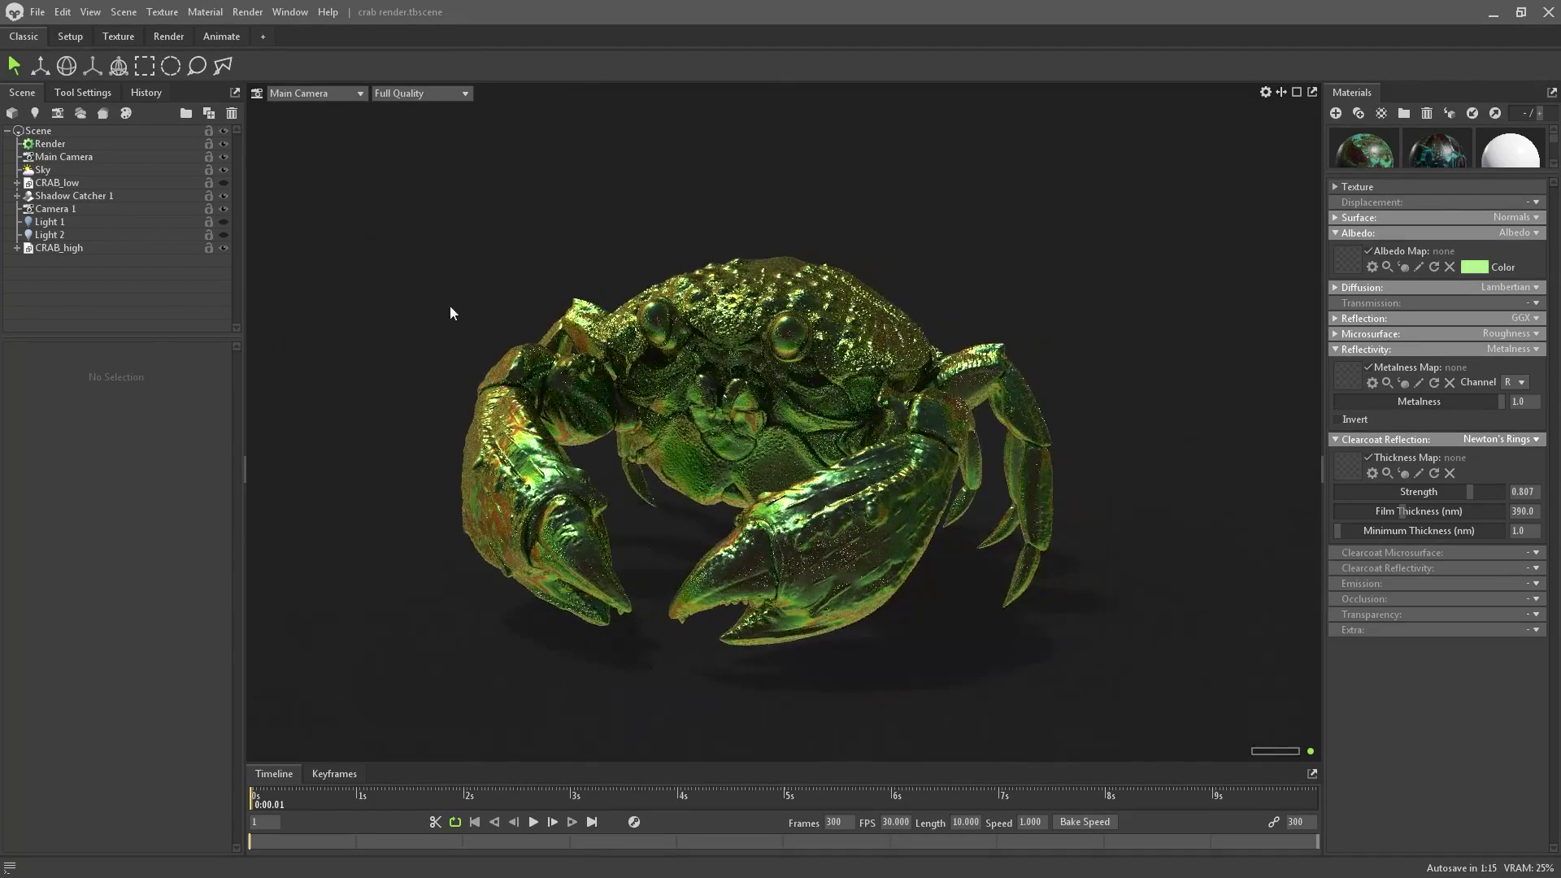
Step: Open the Sky light settings and make Light 1 and Light 2 visible so they light the crab
click(42, 169)
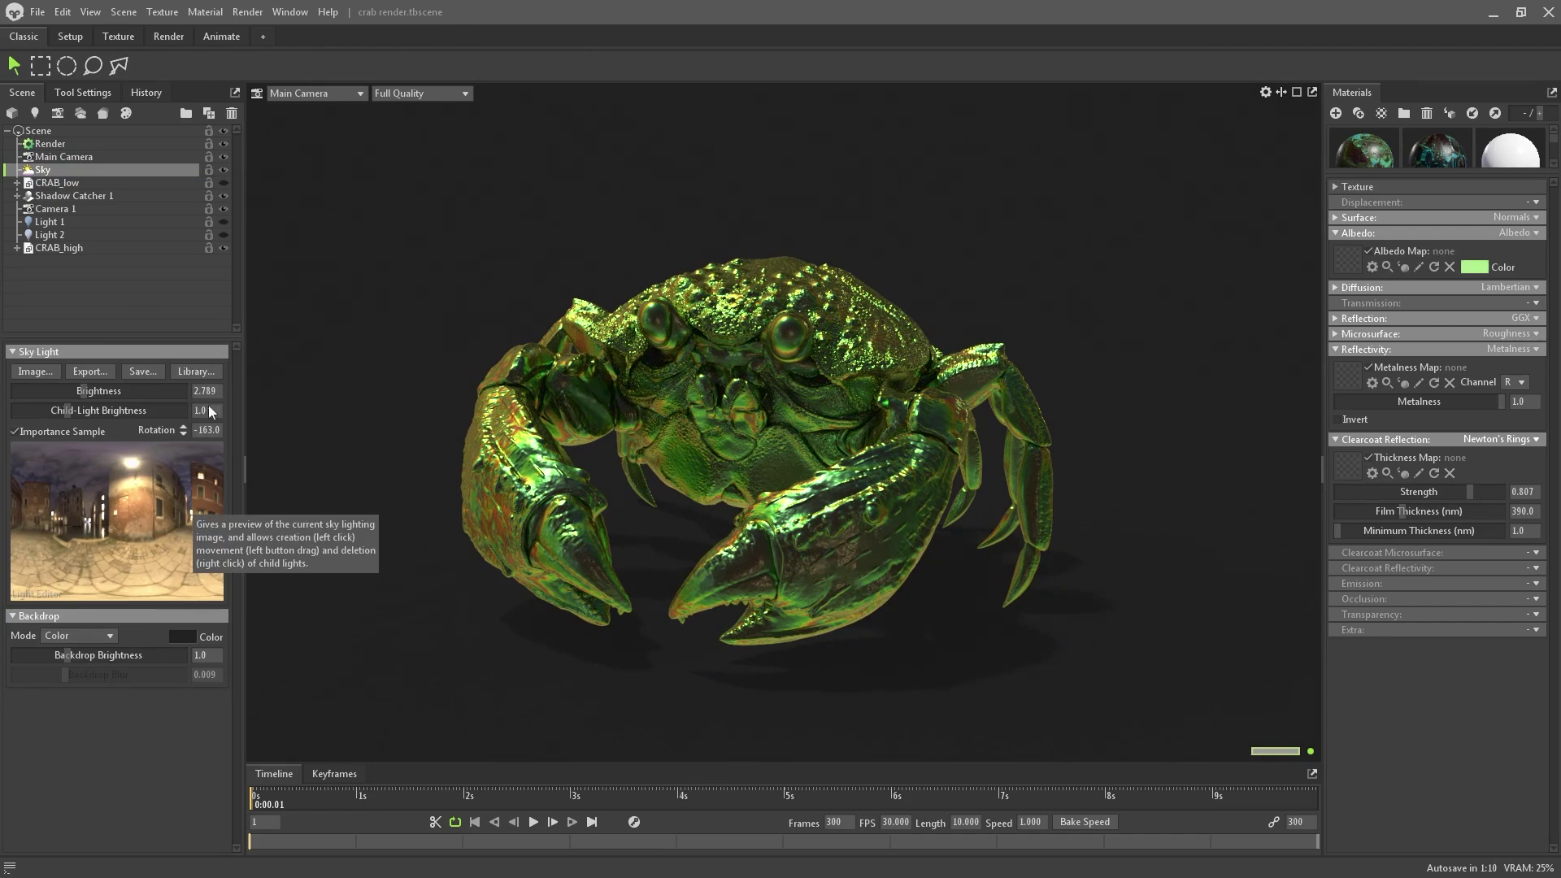
click(223, 235)
drag(729, 179, 755, 214)
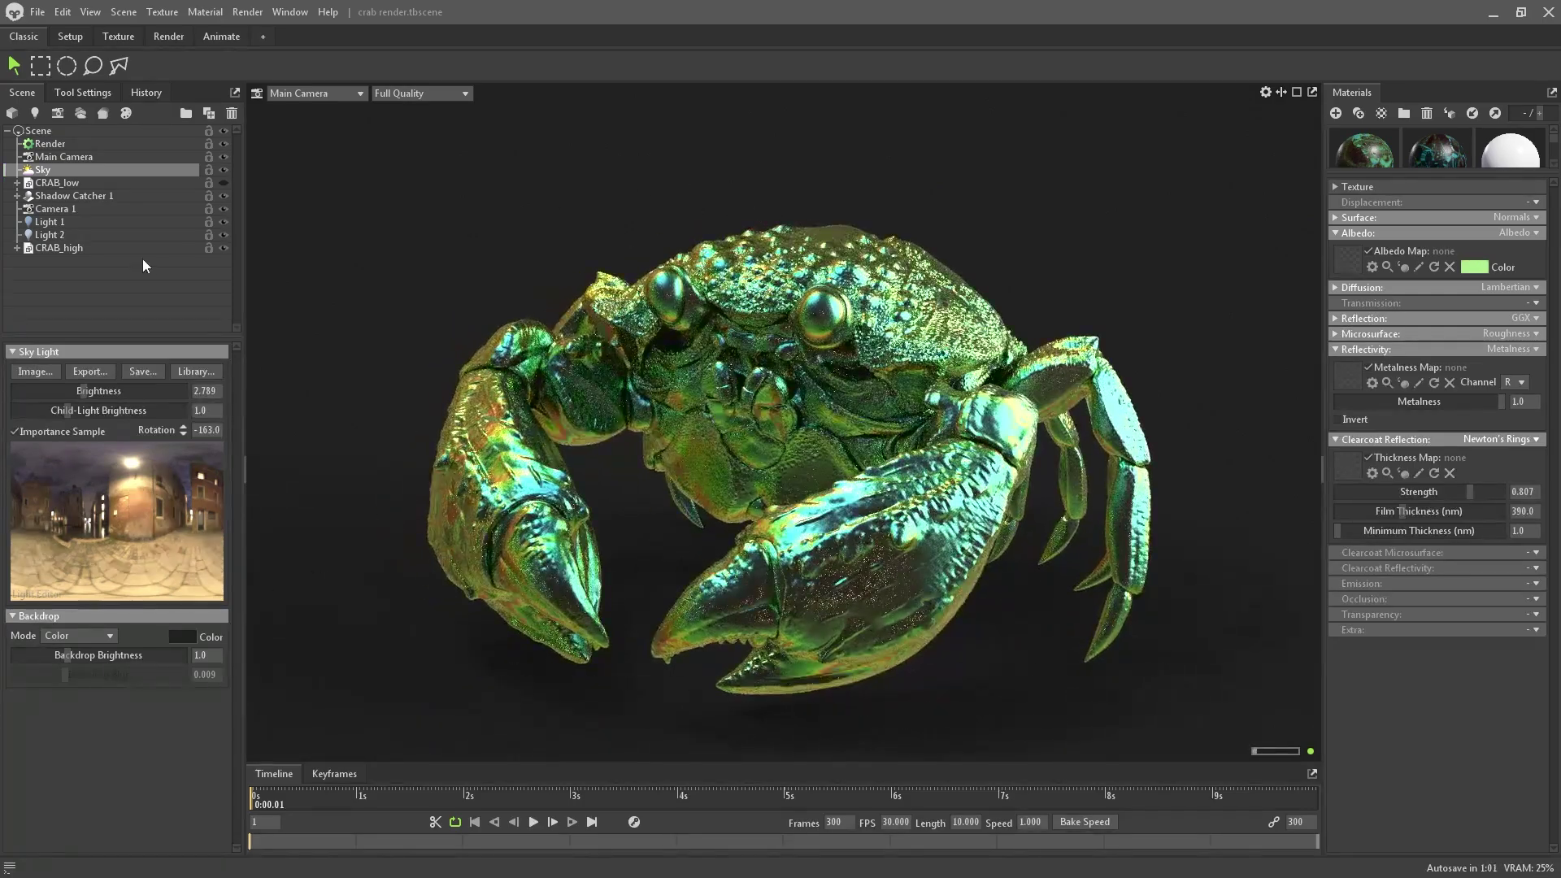
click(224, 222)
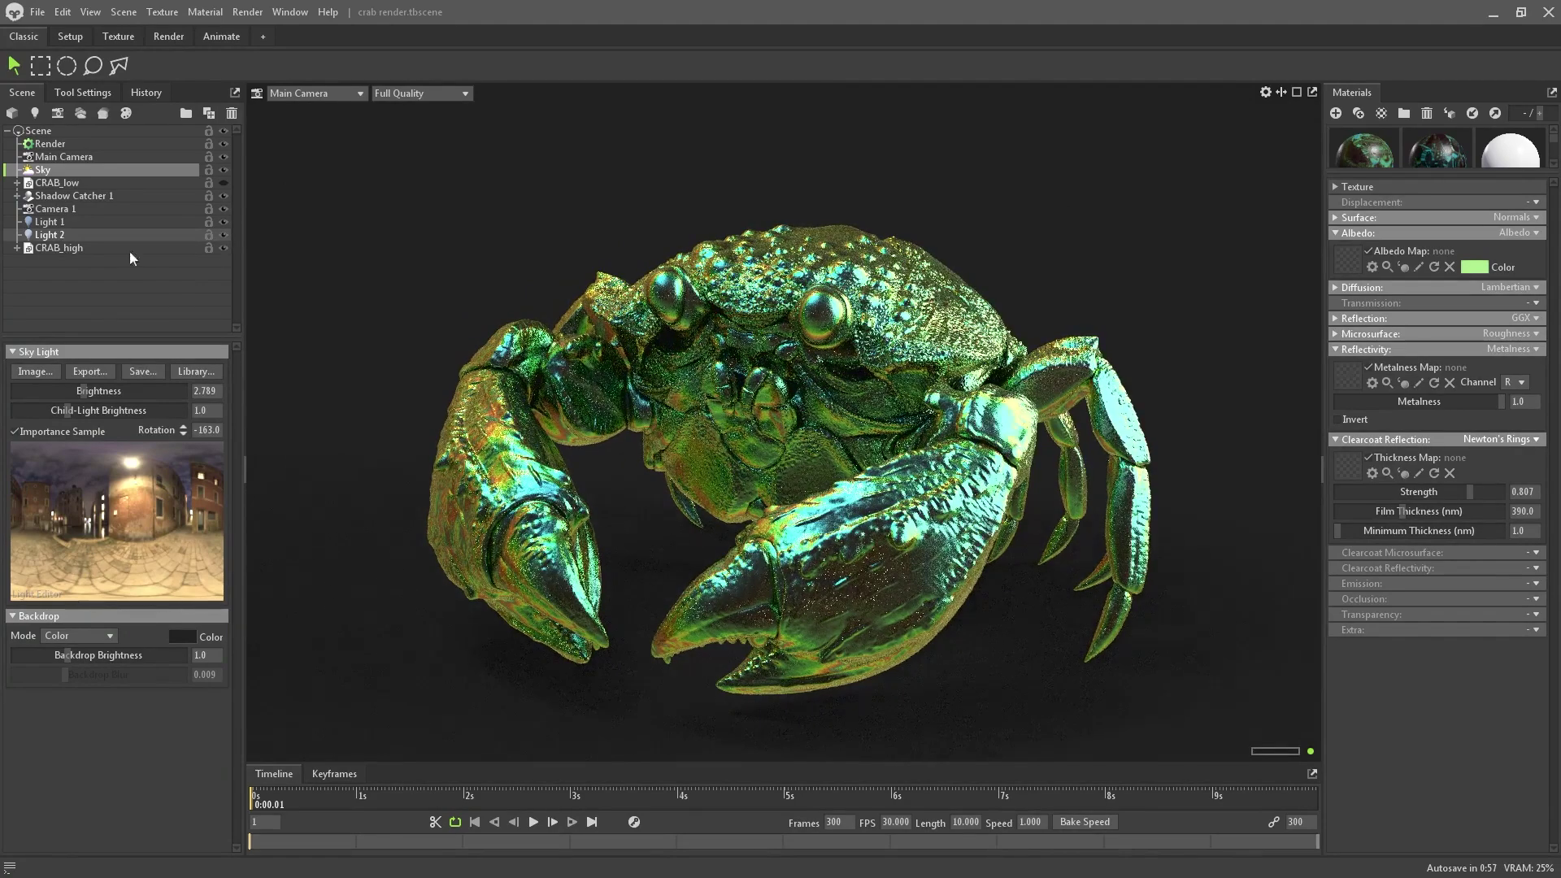
Step: Select Light 1, hide Light 2, and examine the blue spot light's placement around the crab
click(49, 223)
click(224, 234)
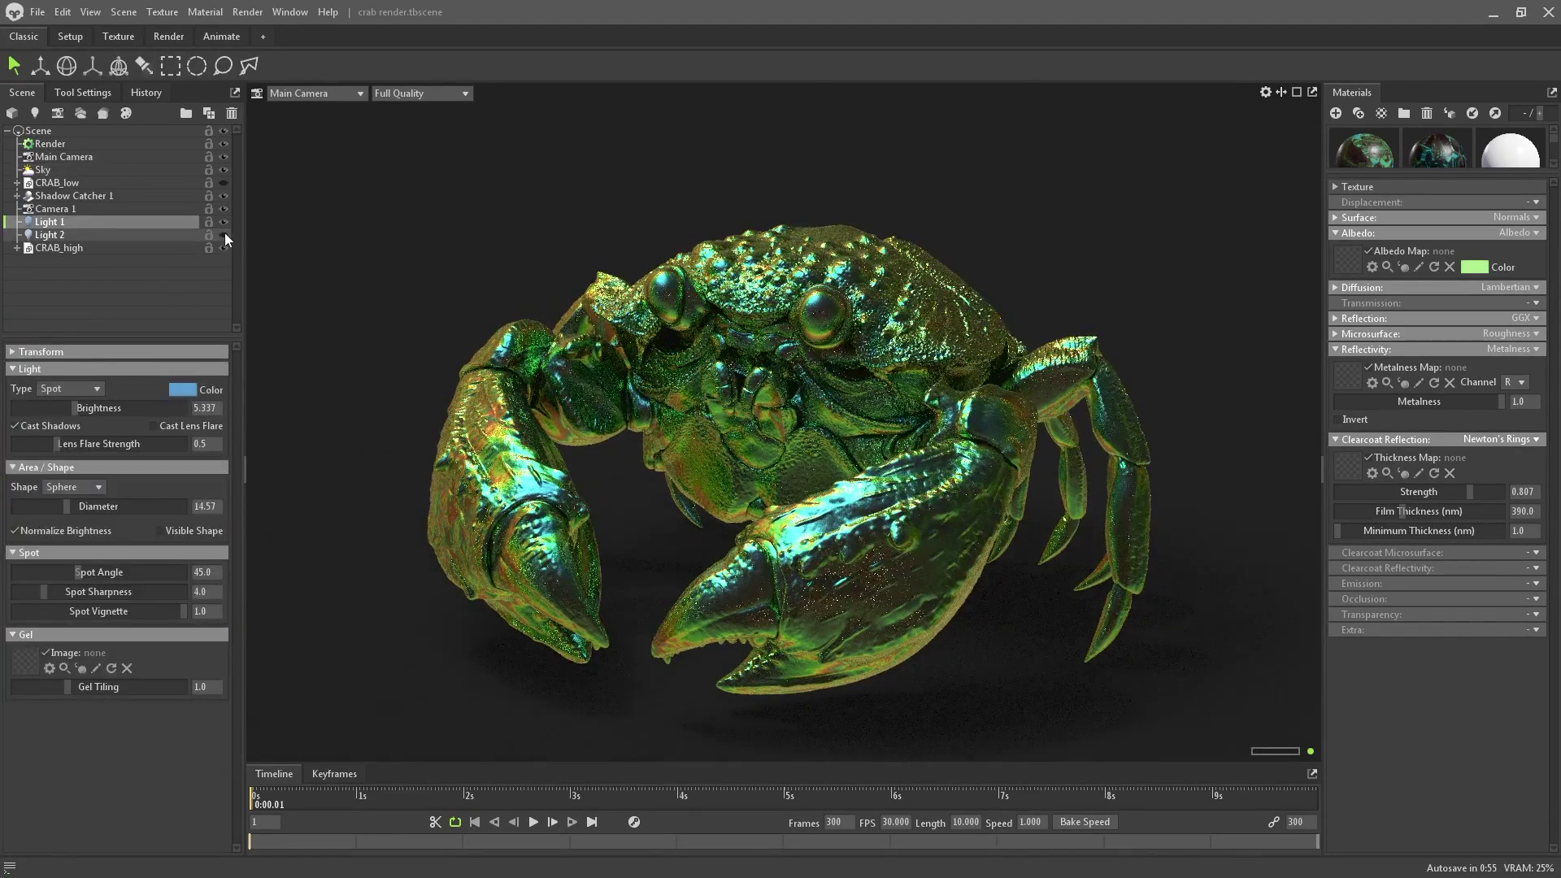
ctrl+click(751, 348)
scroll(780, 309, down, 5)
drag(759, 284, 681, 343)
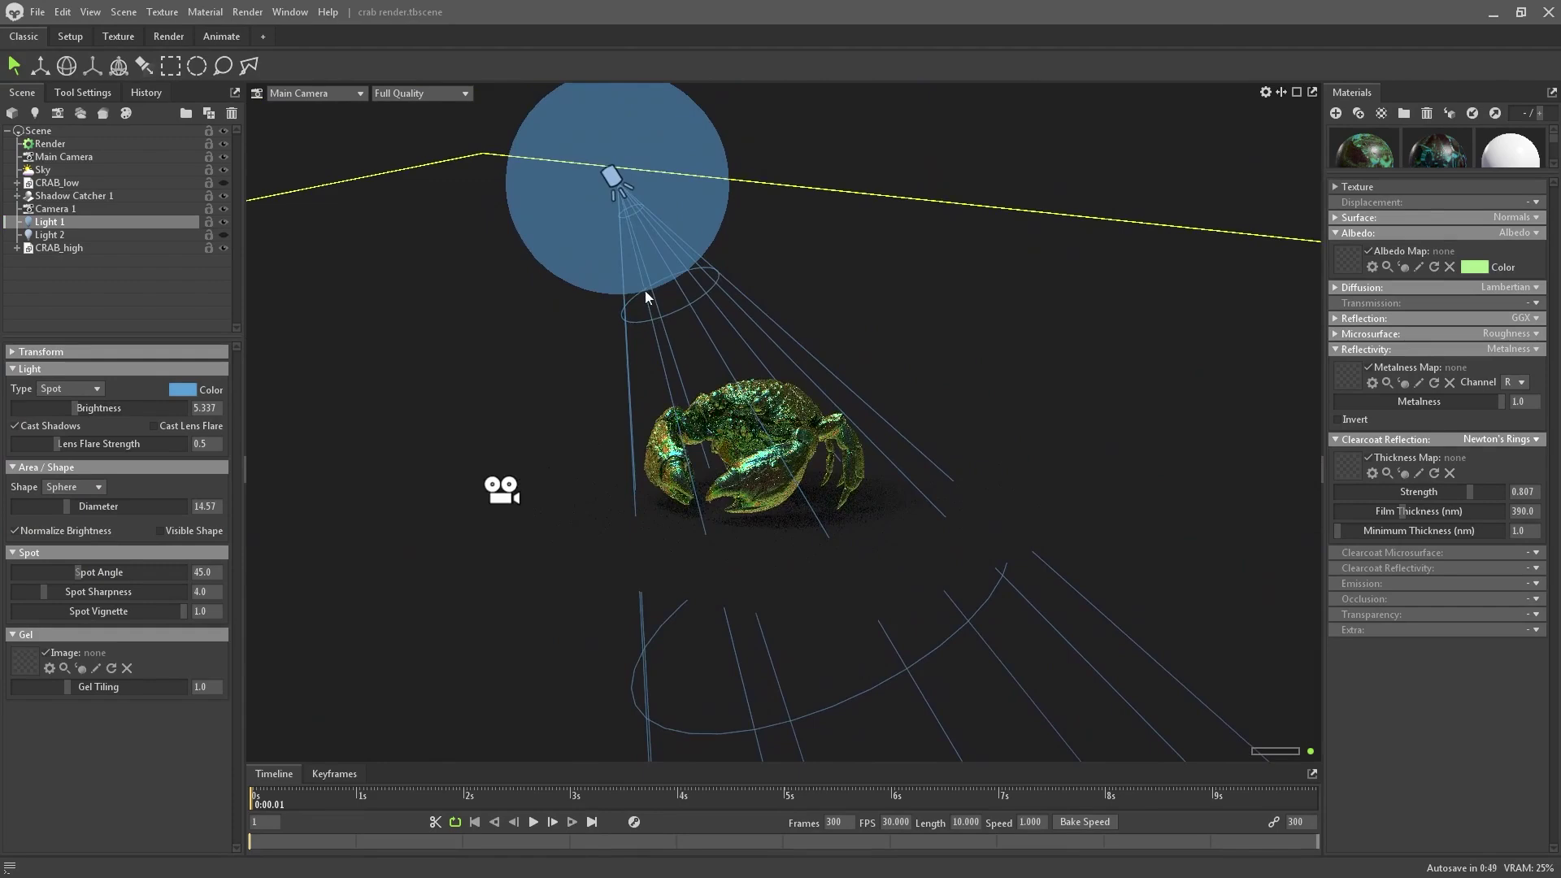
drag(781, 412, 715, 374)
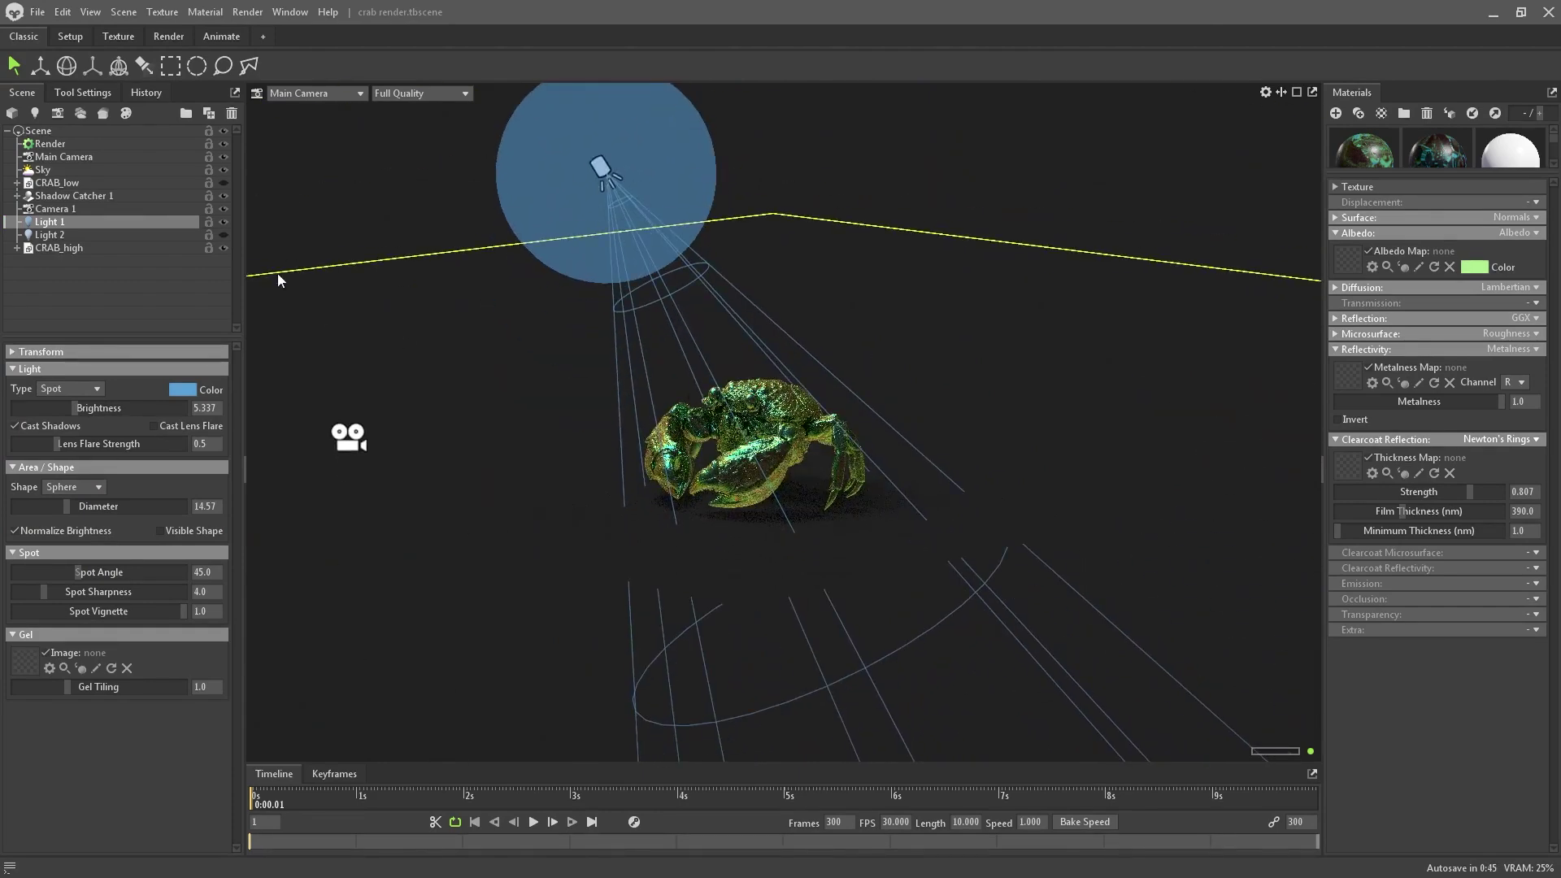
Step: Hide Light 1 and select Light 2 to examine the second spot light on its own
click(222, 222)
drag(488, 301, 971, 324)
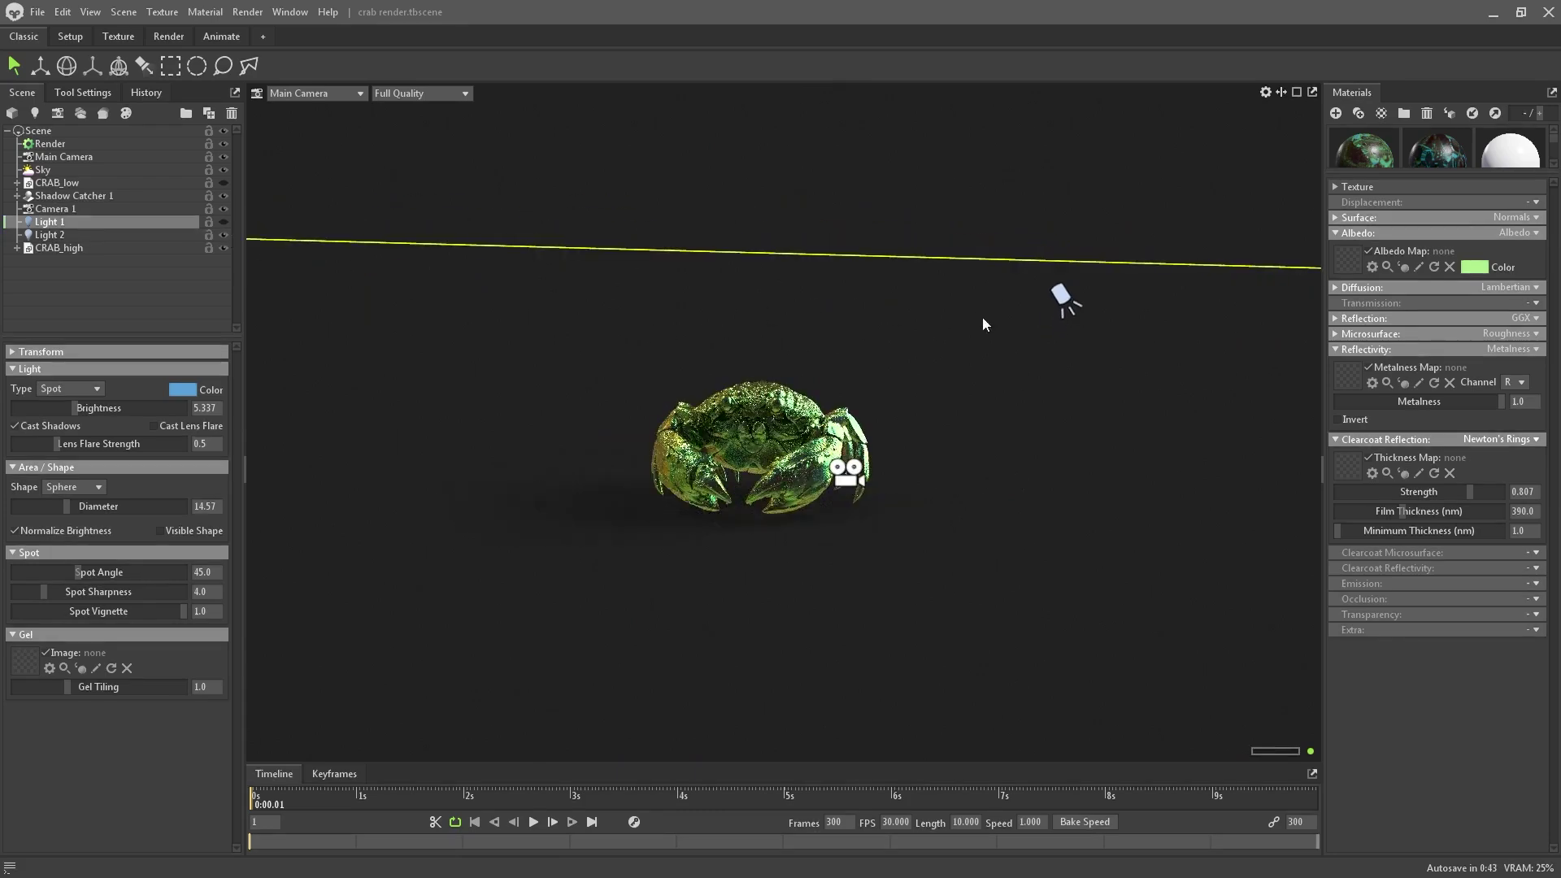
click(1063, 297)
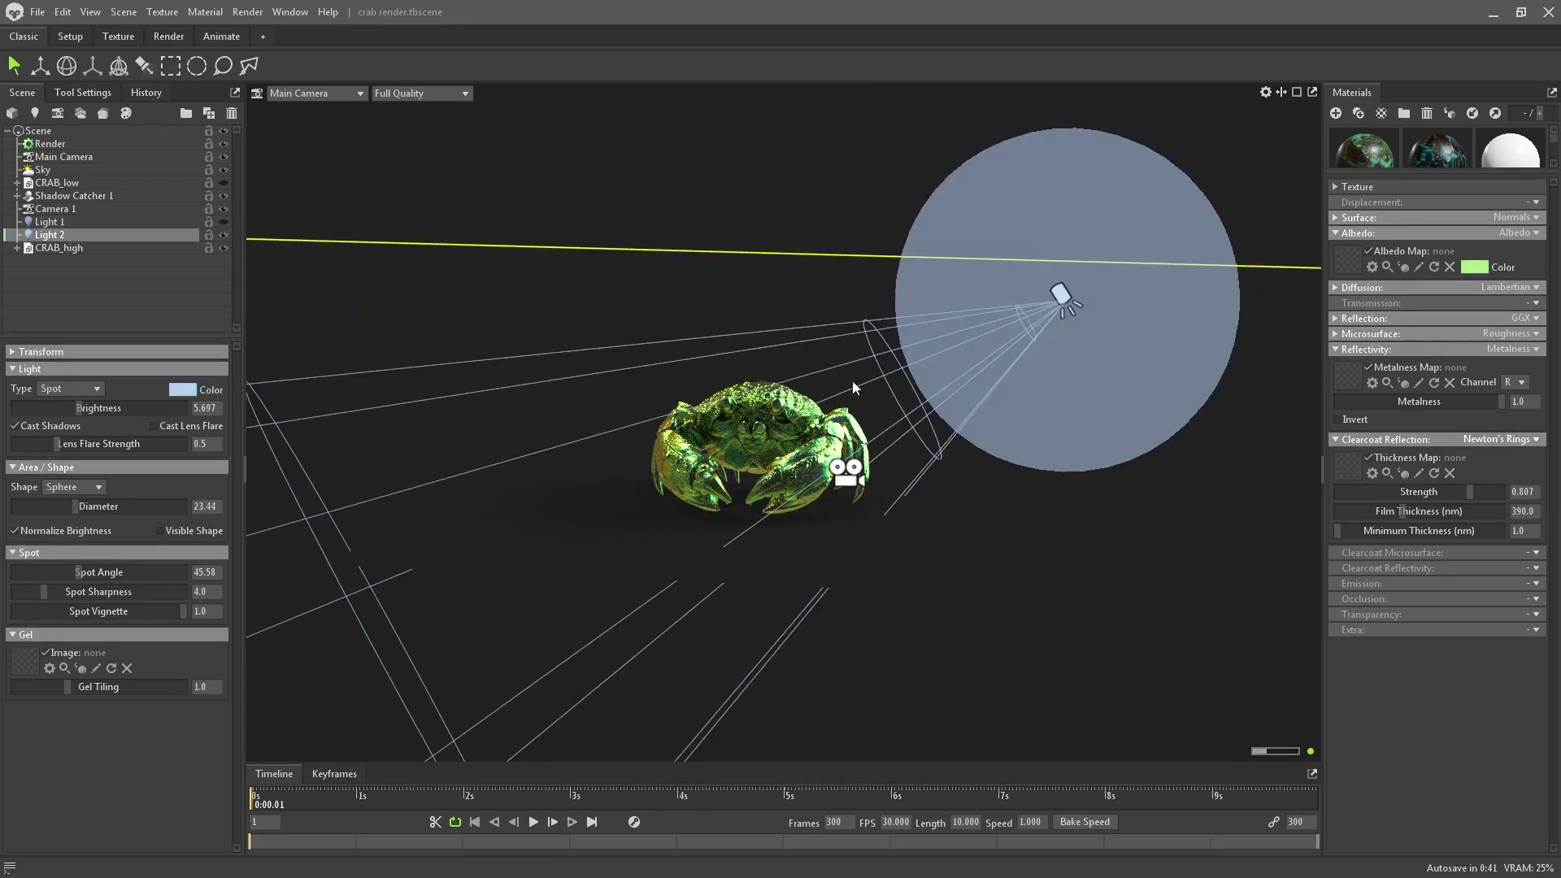
Step: Show Light 1 again and frame the crab up close under both spot lights
click(222, 221)
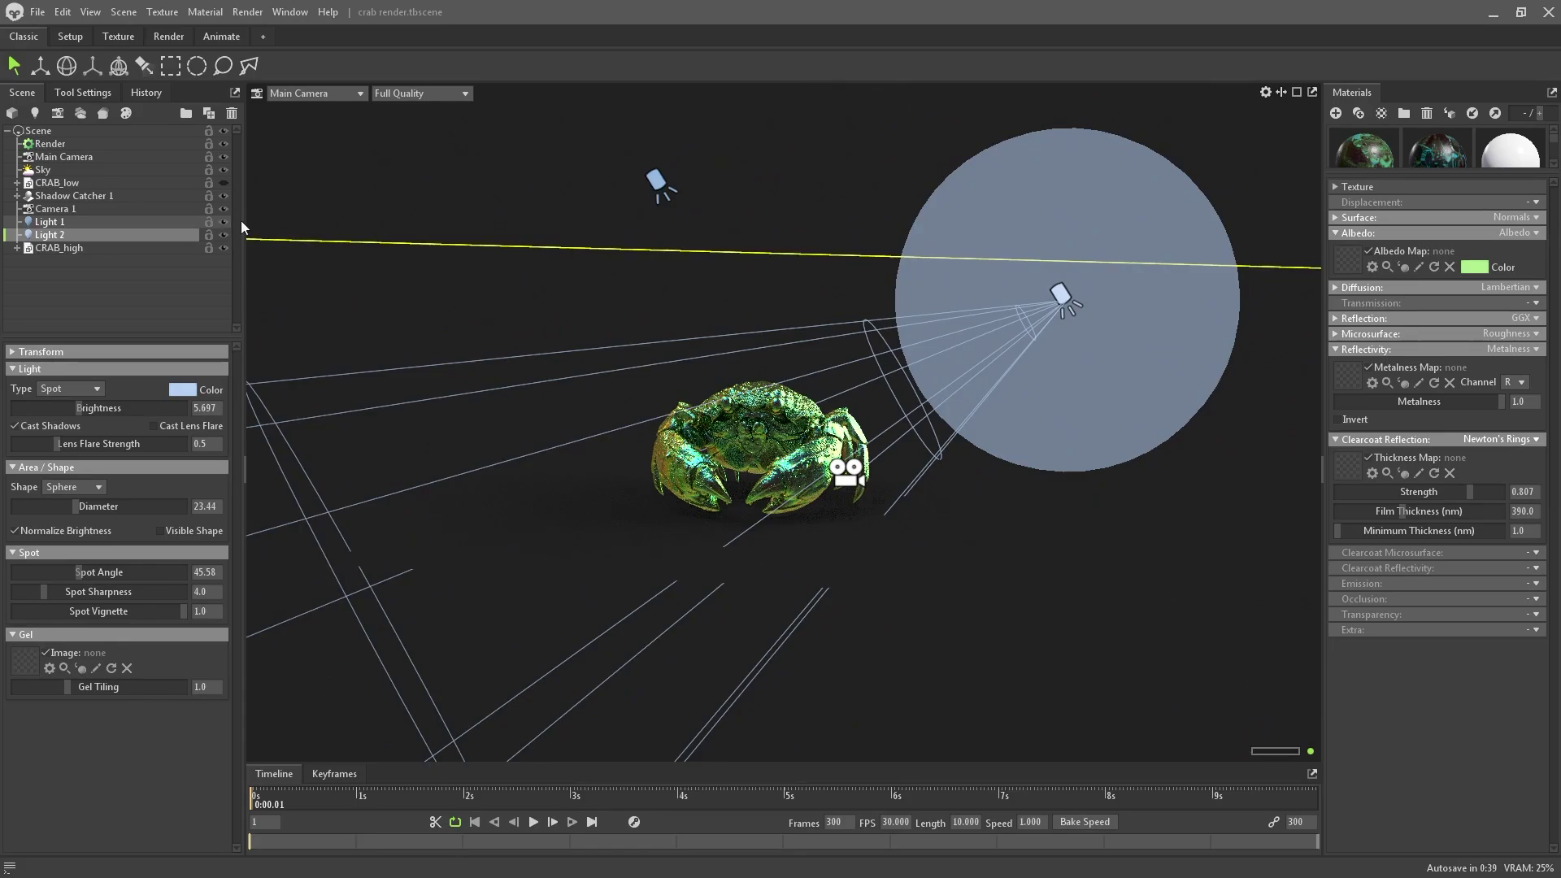
key(h)
scroll(689, 231, up, 5)
drag(746, 379, 817, 419)
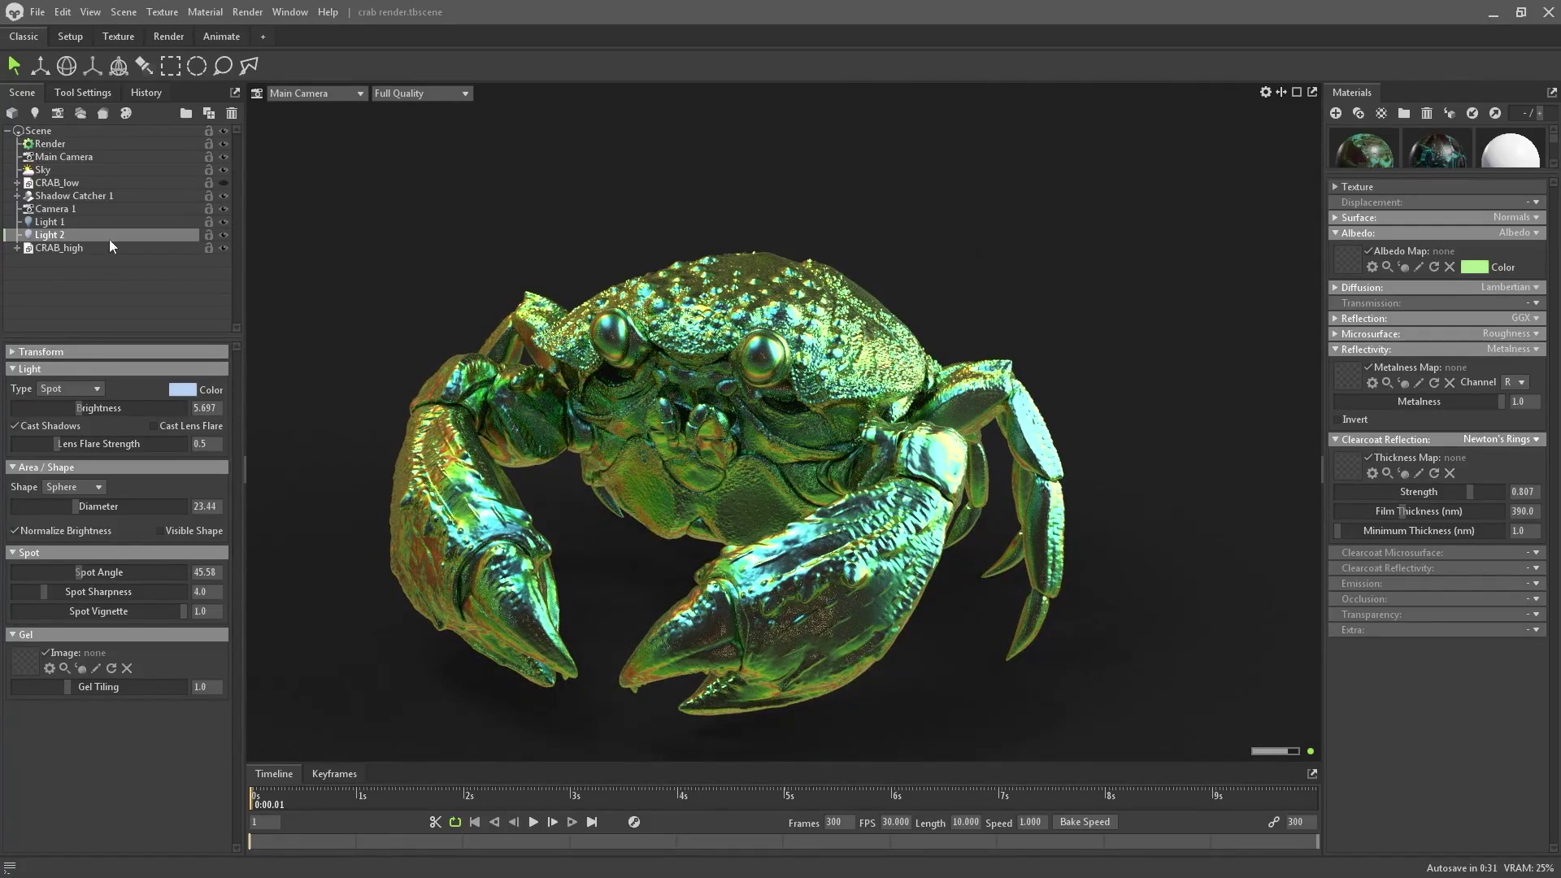
Step: Select Light 1 and recolor the crab material's albedo to light blue, hex 88ceed
click(51, 219)
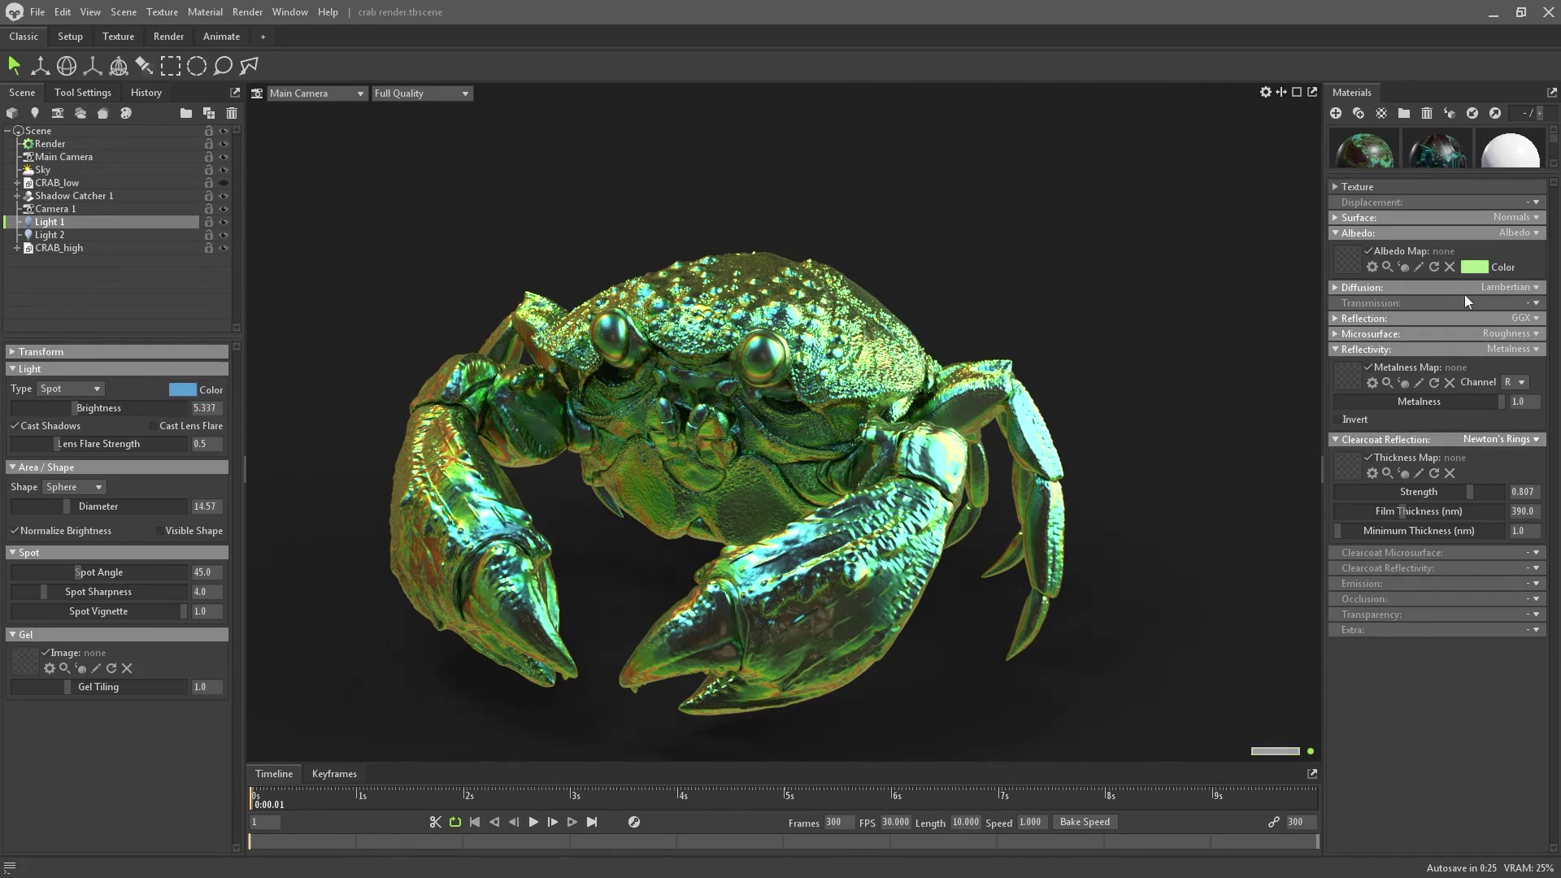
click(1483, 269)
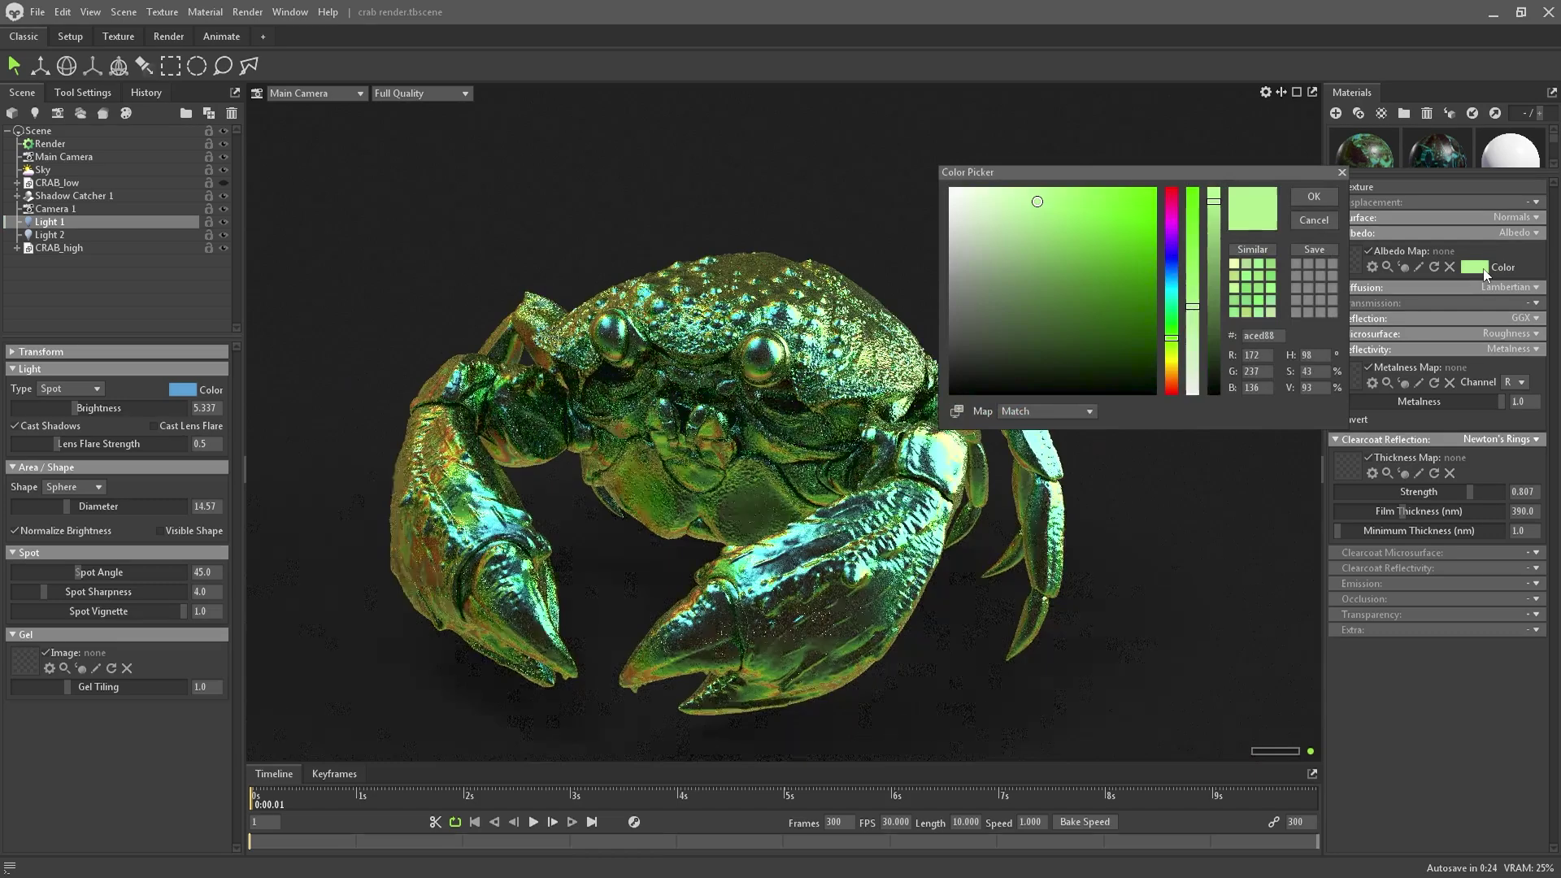
click(1171, 282)
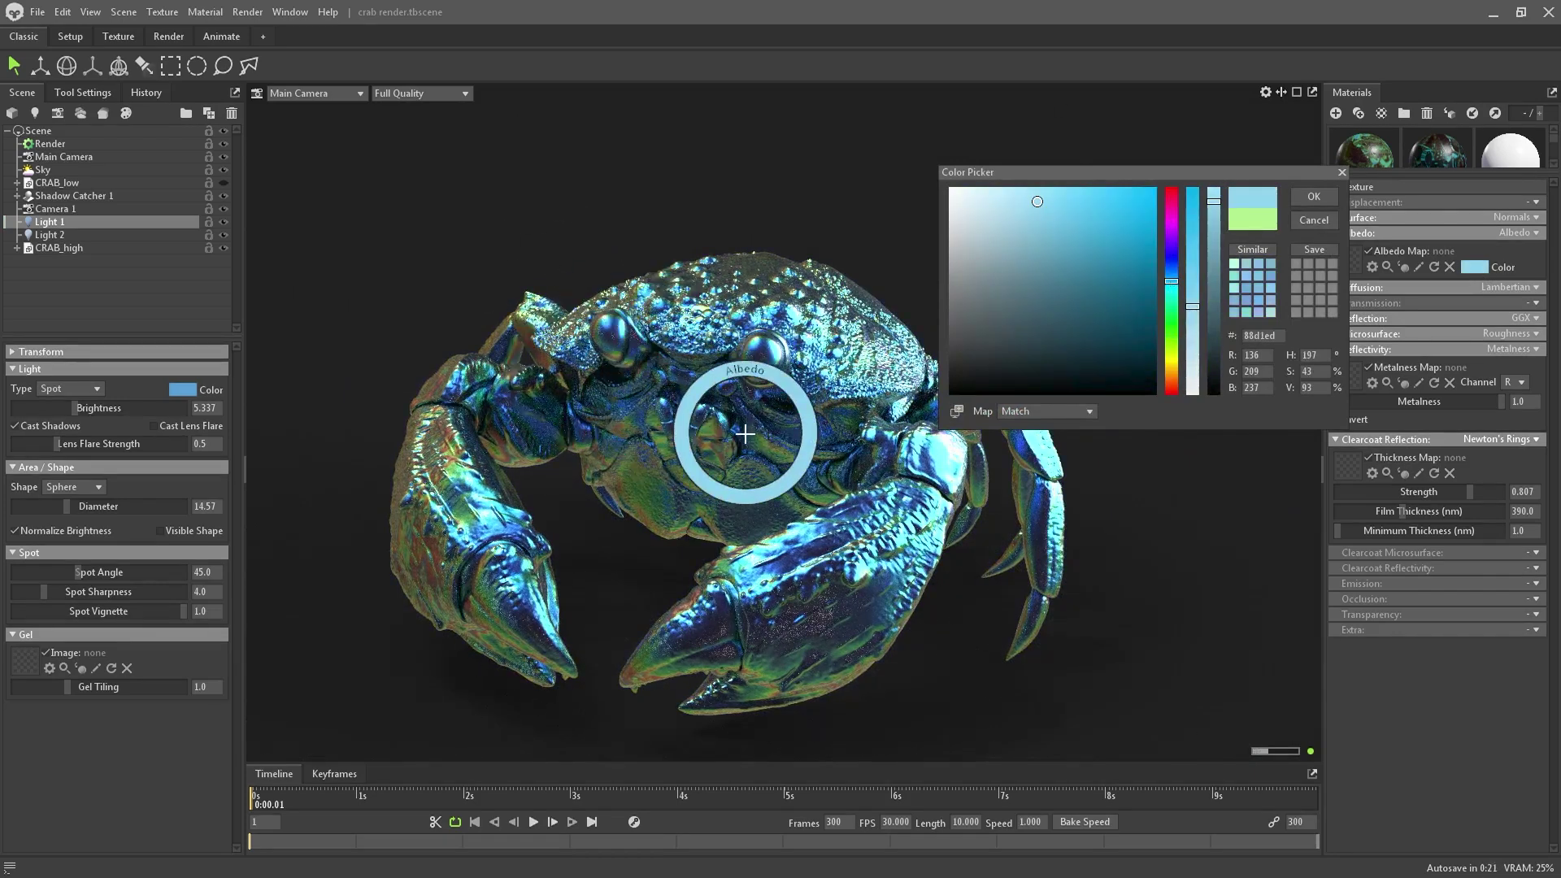
click(1172, 342)
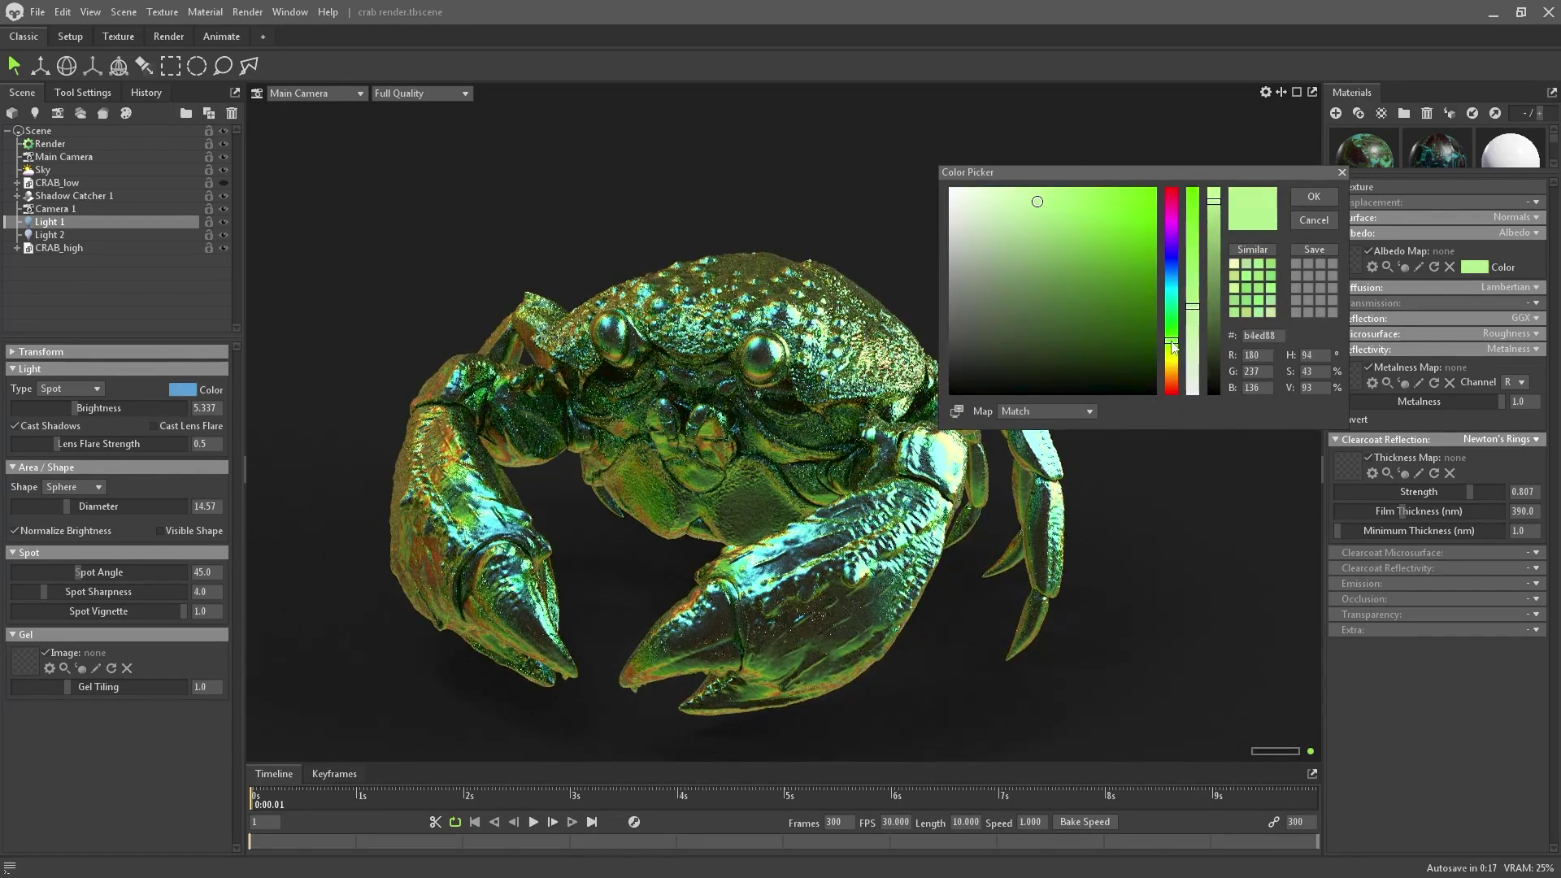
click(1172, 273)
click(1172, 281)
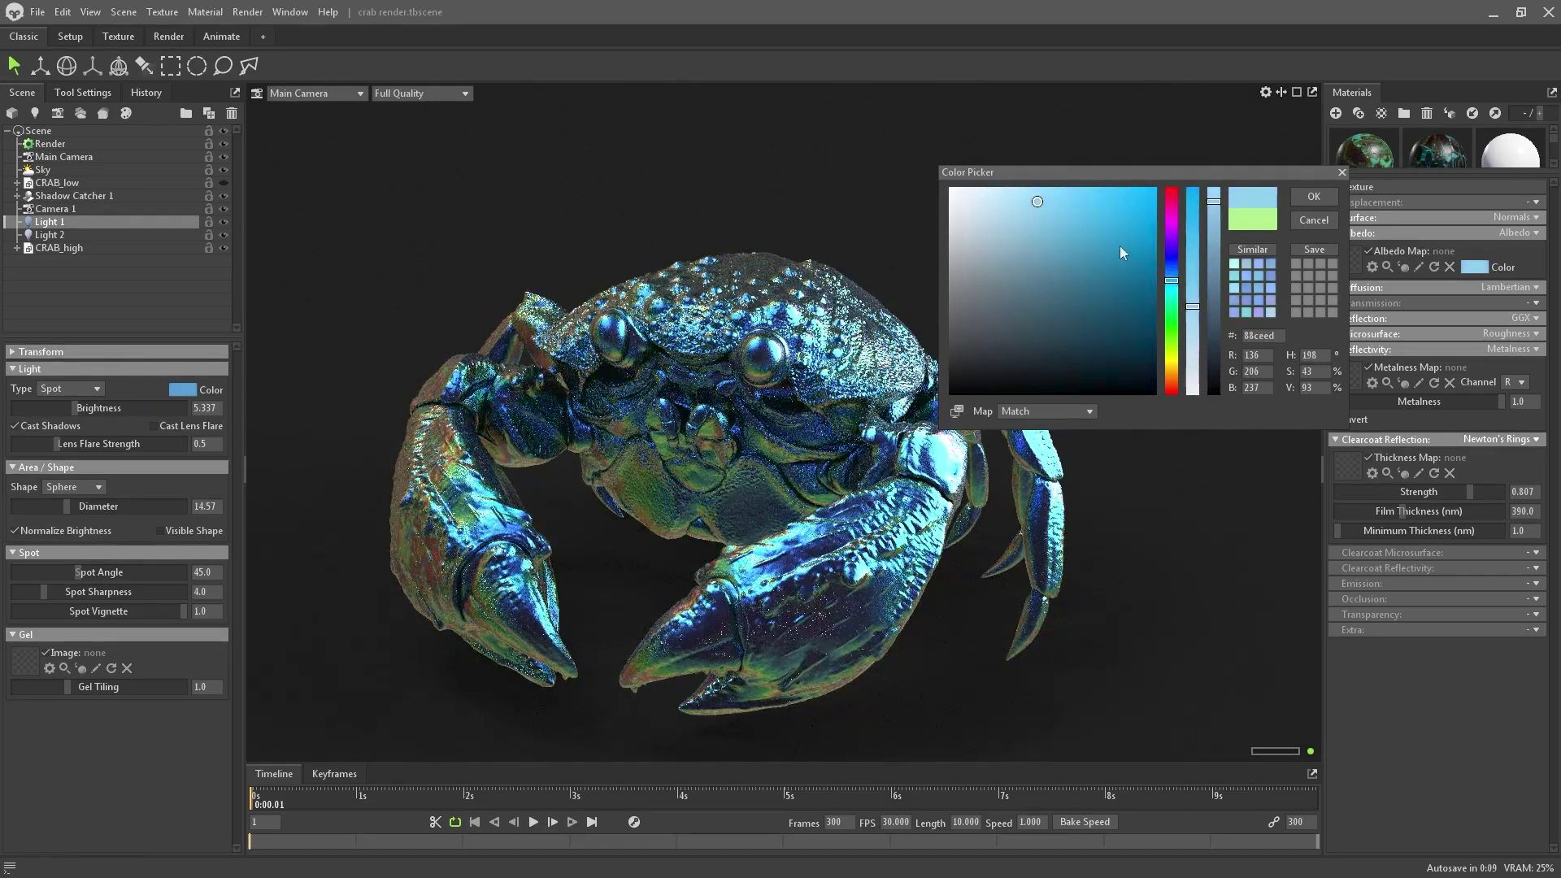
click(1332, 196)
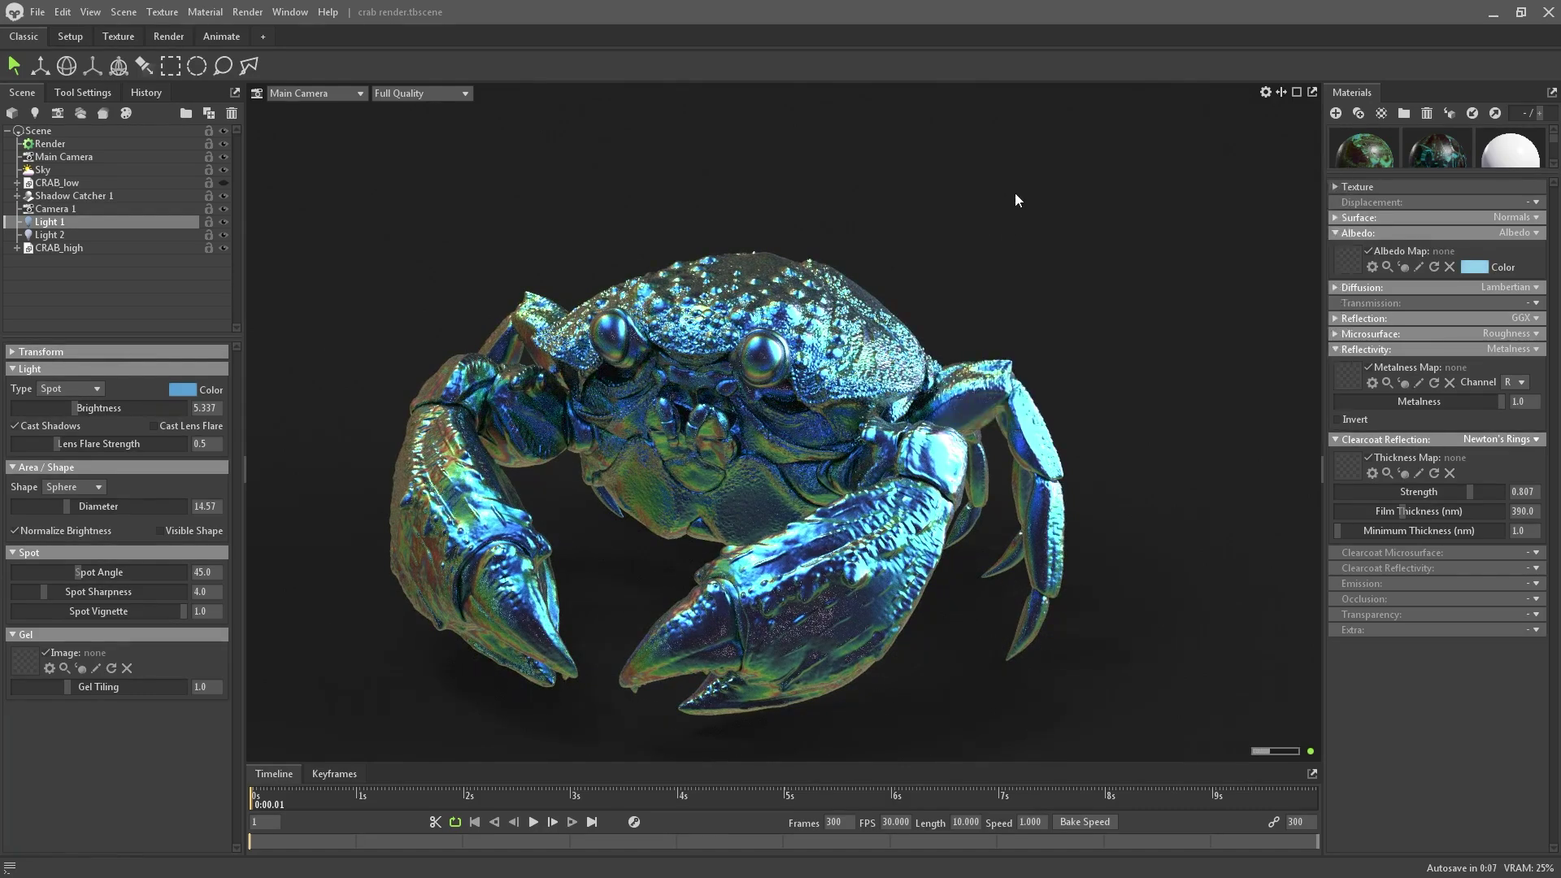
Step: Change Light 1's color to warm orange-yellow, hex fab627, and raise its brightness to 5.986
click(180, 390)
click(1171, 375)
click(1092, 194)
click(1101, 189)
click(1171, 360)
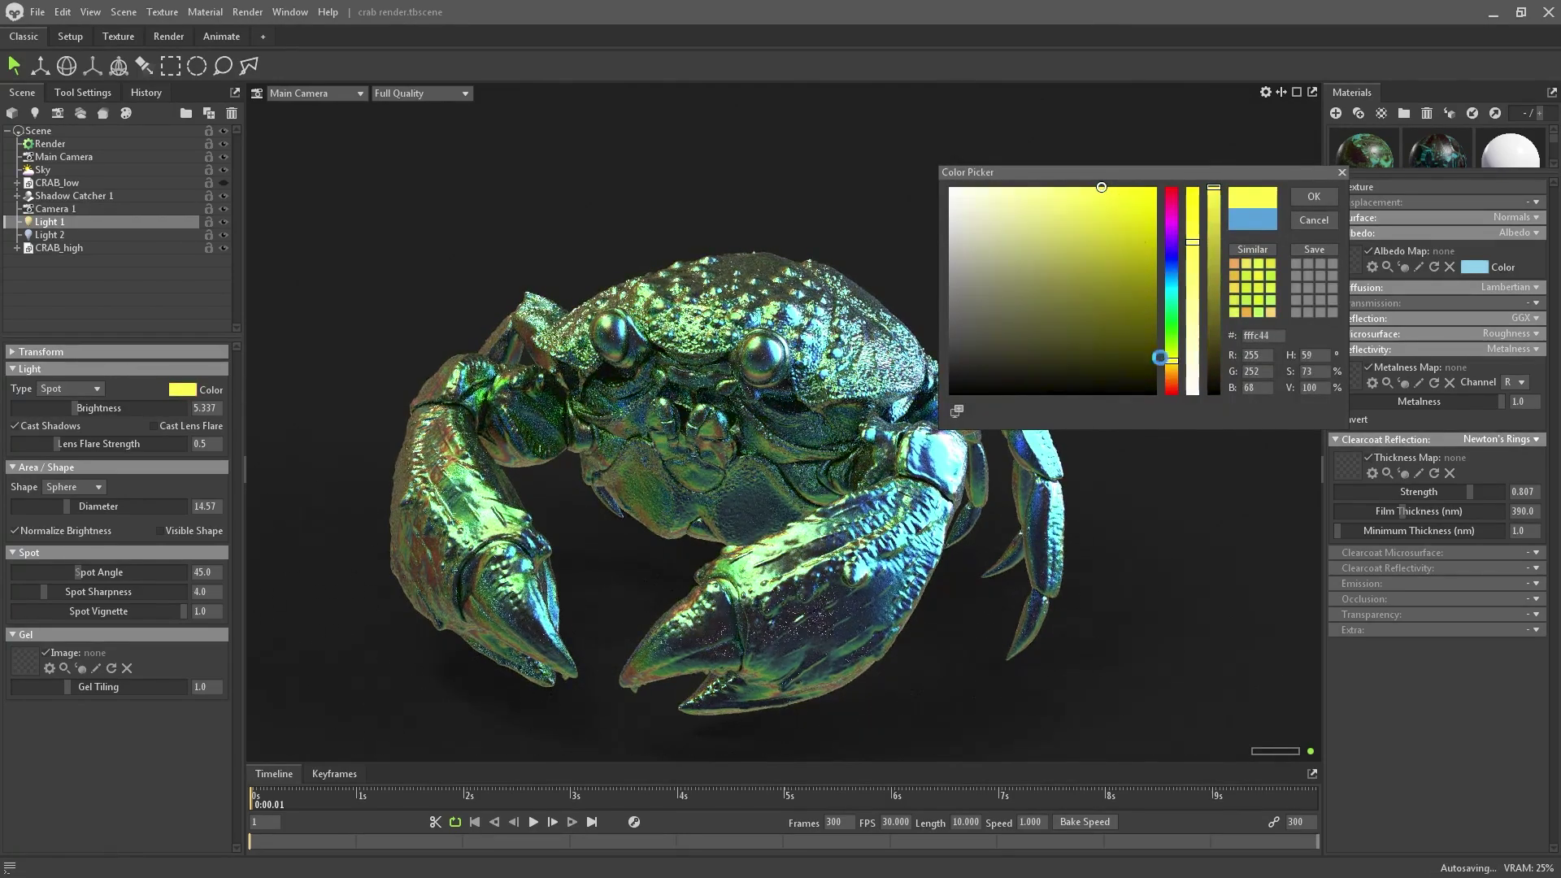
drag(1171, 368, 1174, 378)
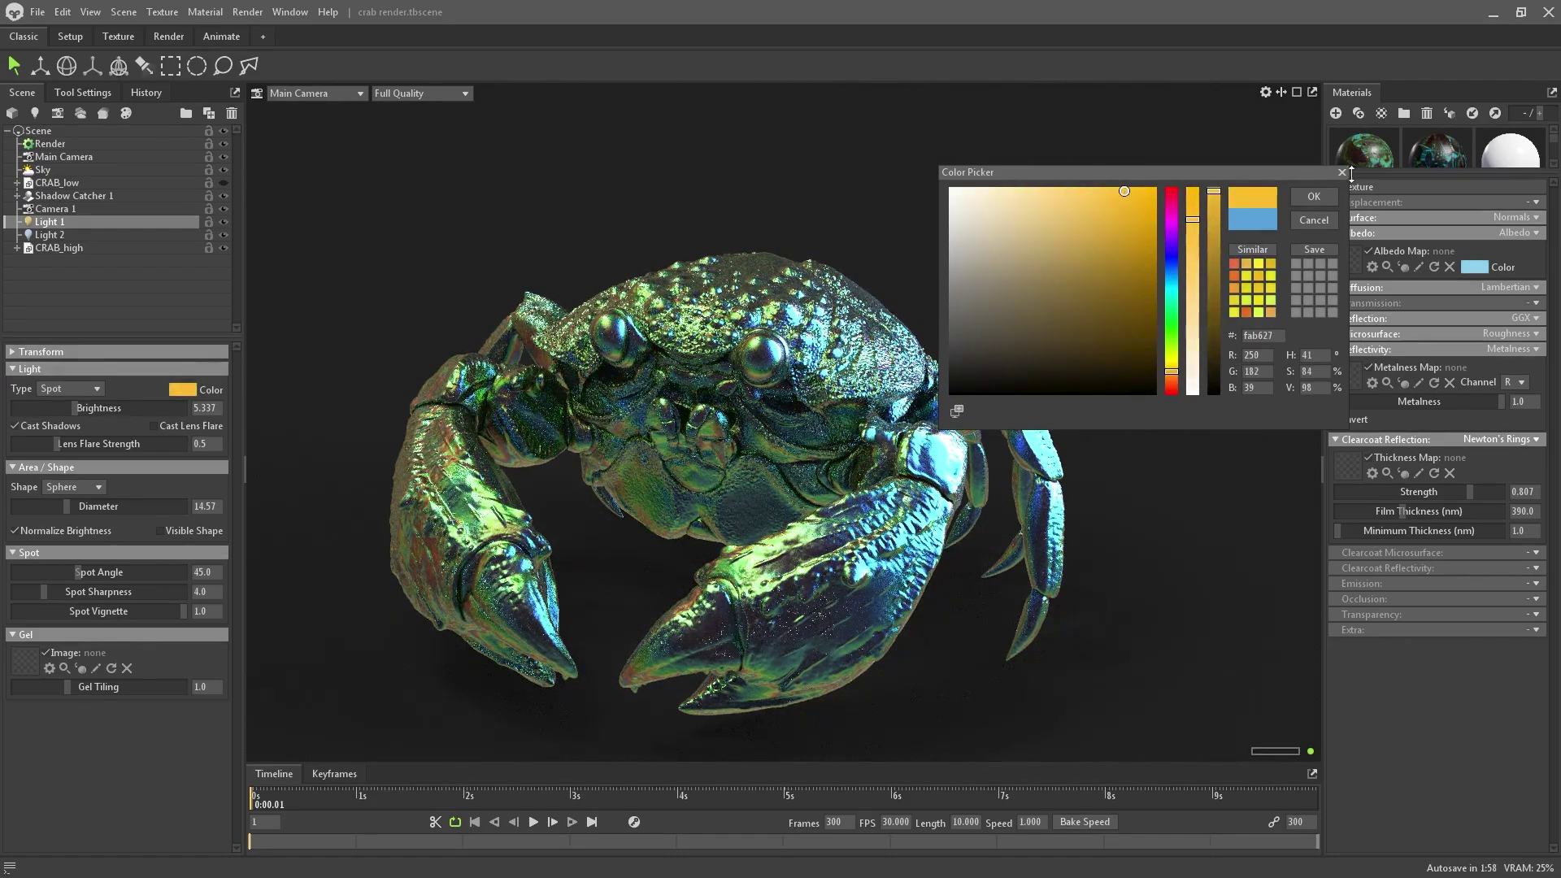
click(1314, 196)
drag(75, 406, 84, 412)
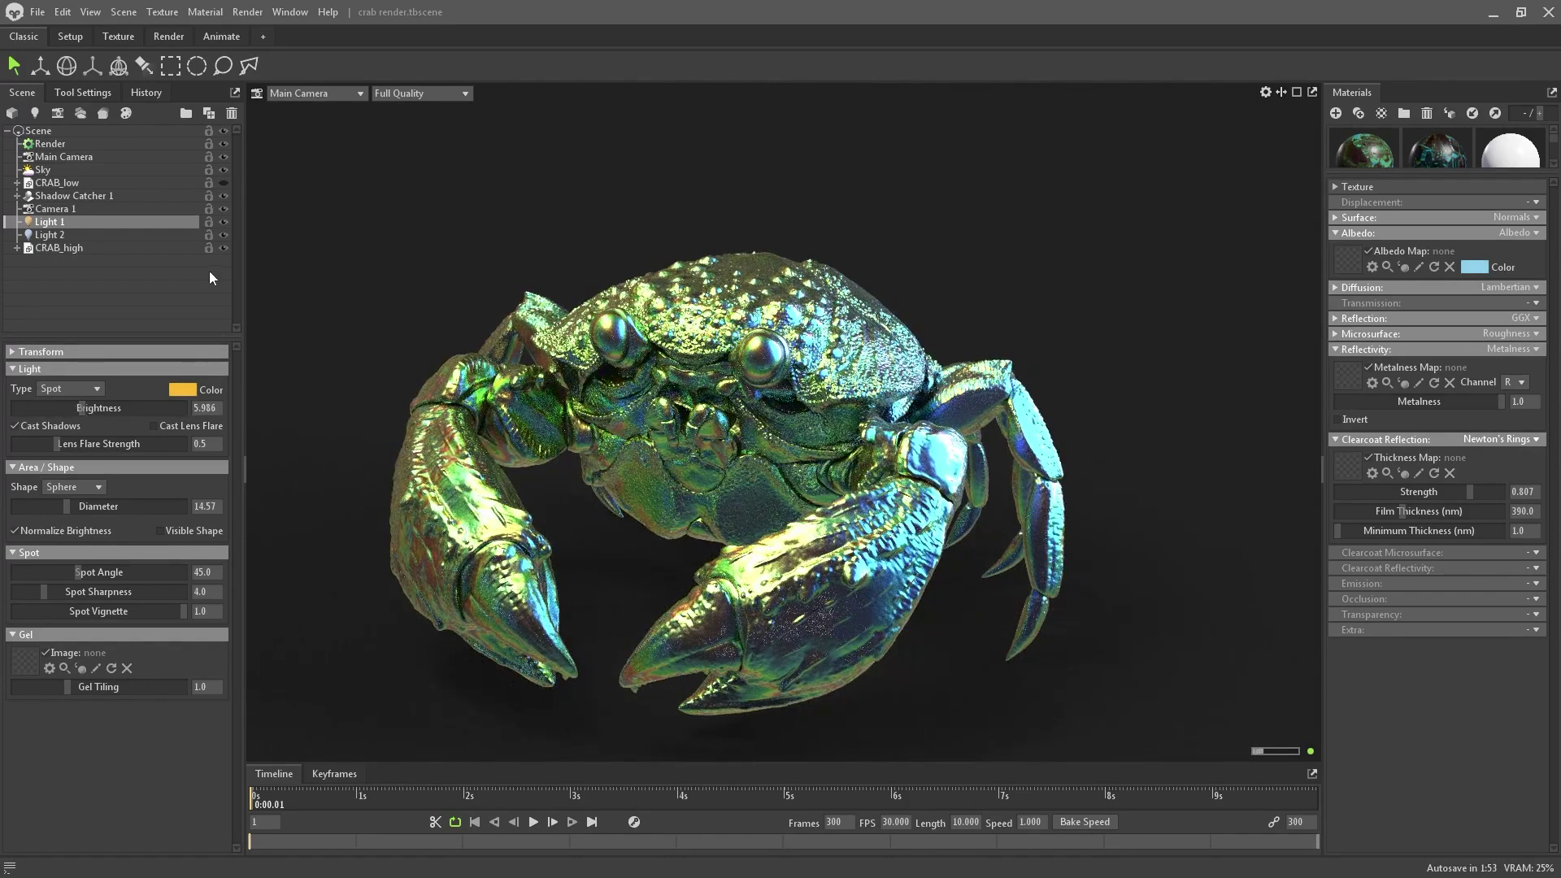
Step: Change Light 2's color to saturated magenta, hex f42189
click(130, 236)
click(182, 389)
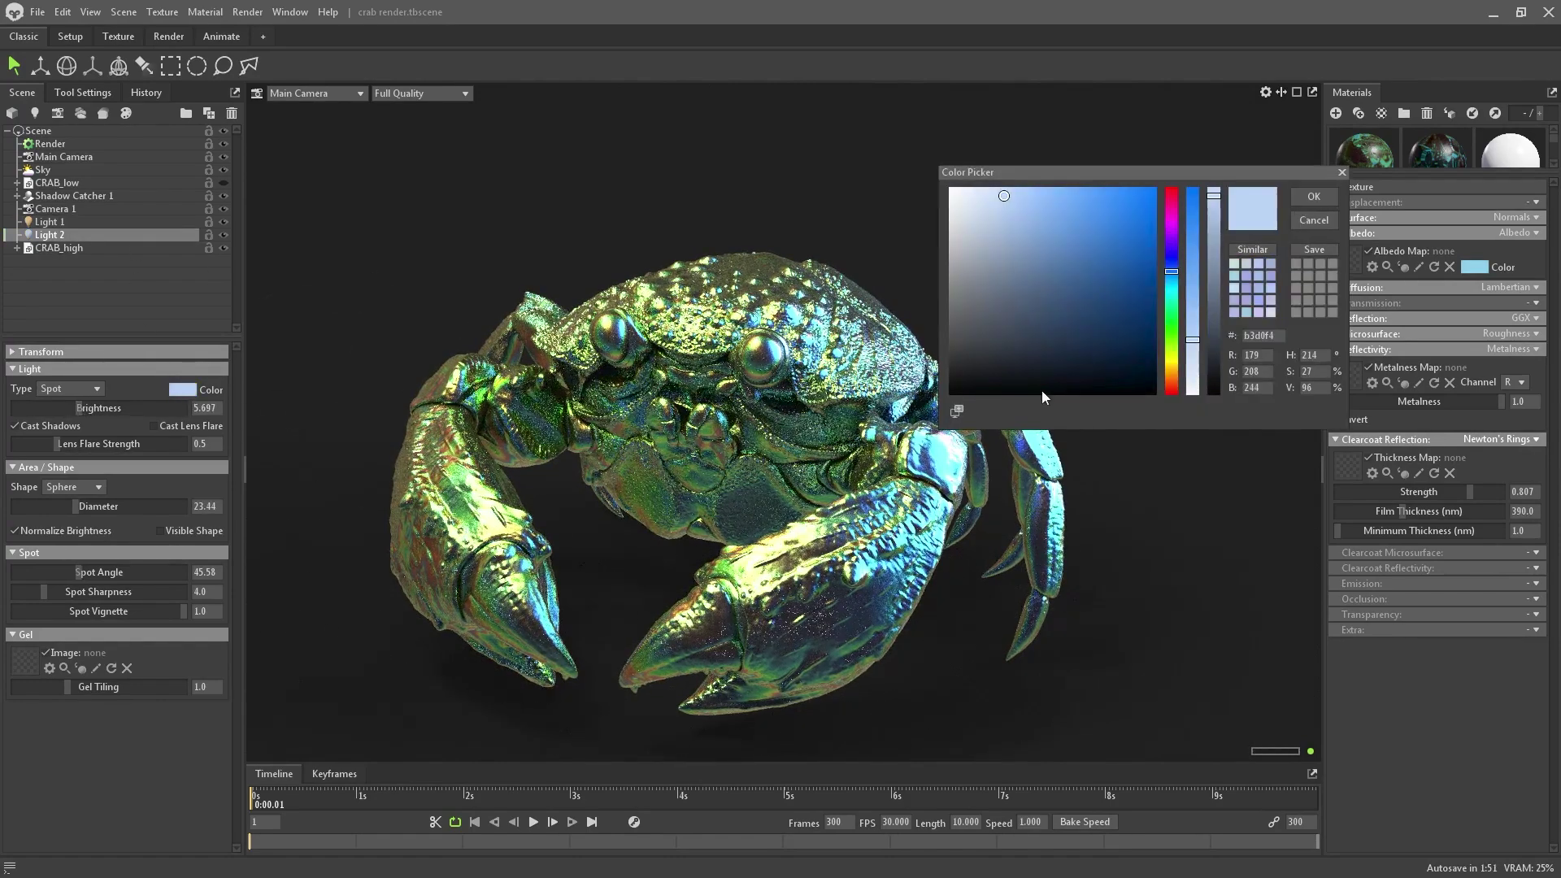
drag(1171, 256, 1177, 204)
click(1126, 198)
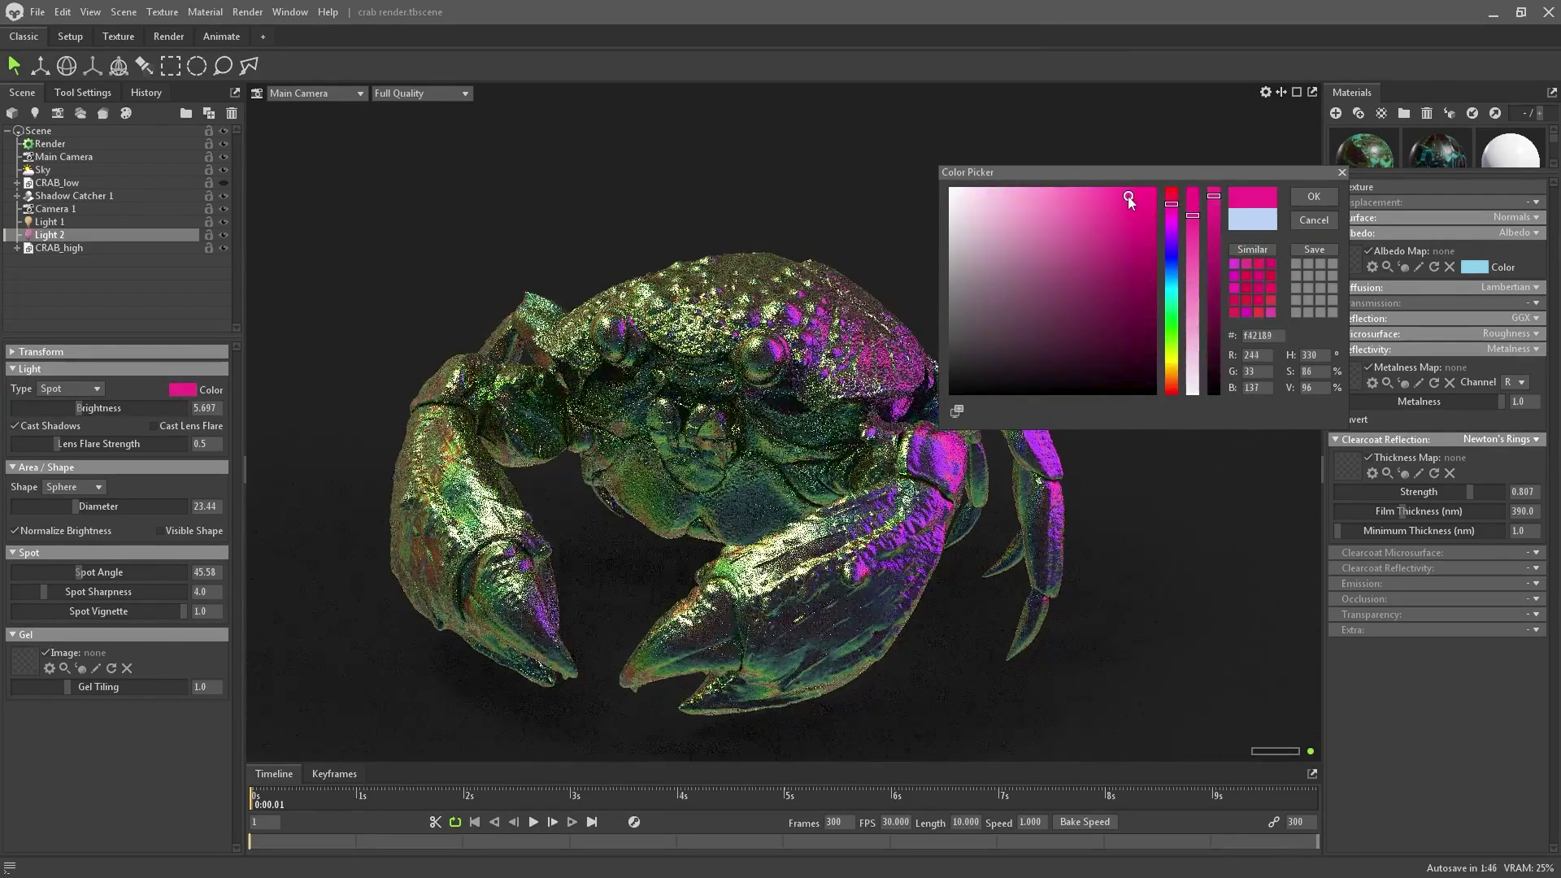
click(1312, 198)
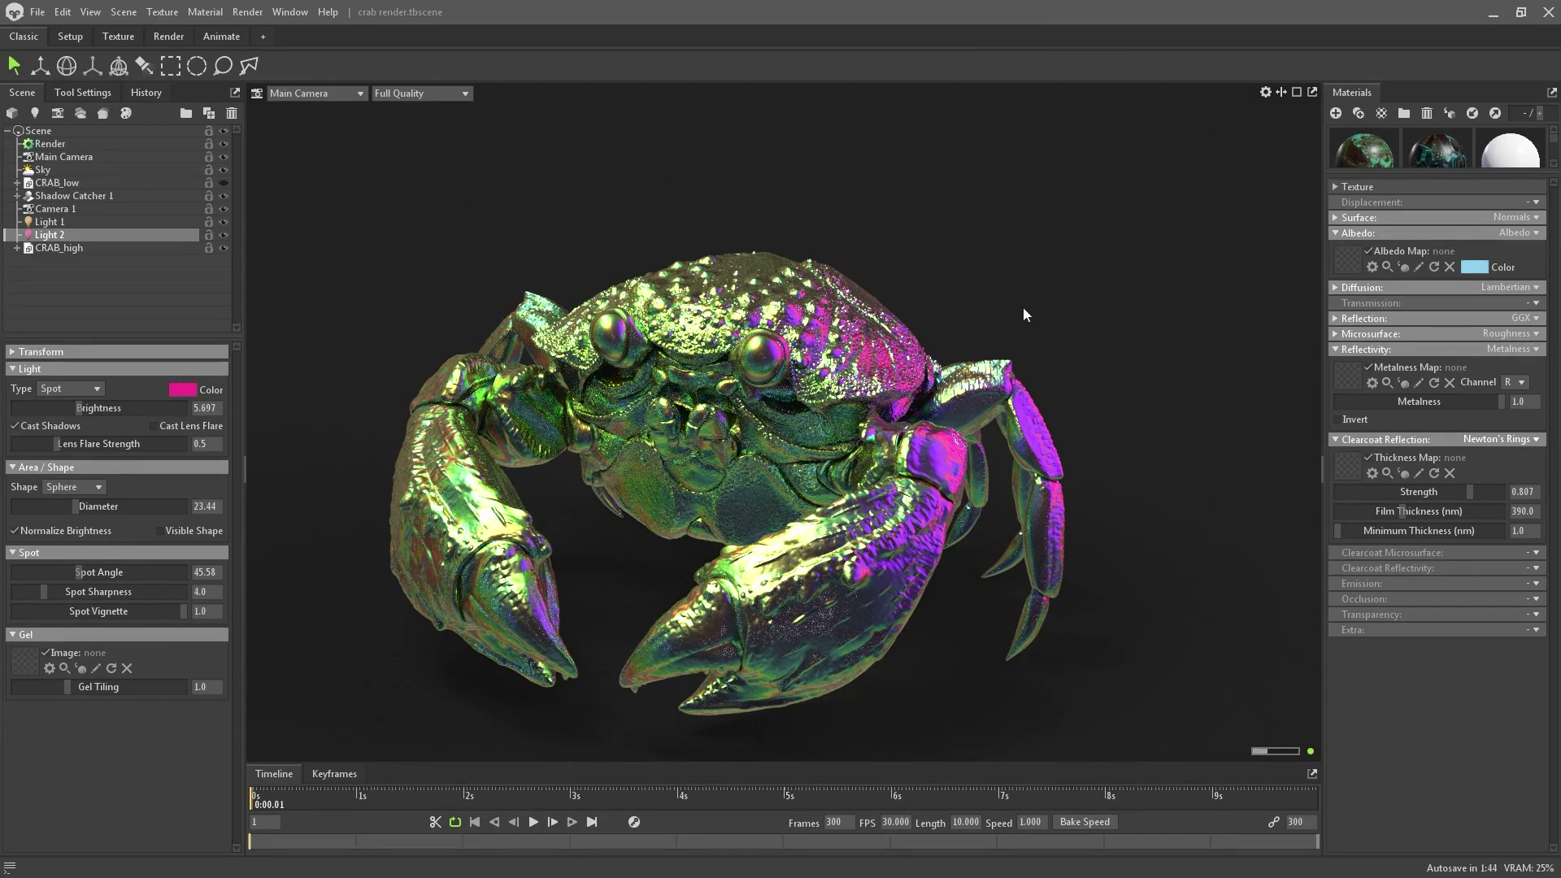
Step: Compare the crab with Light 1 and Light 2 switched off and on, and view its reflections from different angles
drag(990, 318, 930, 295)
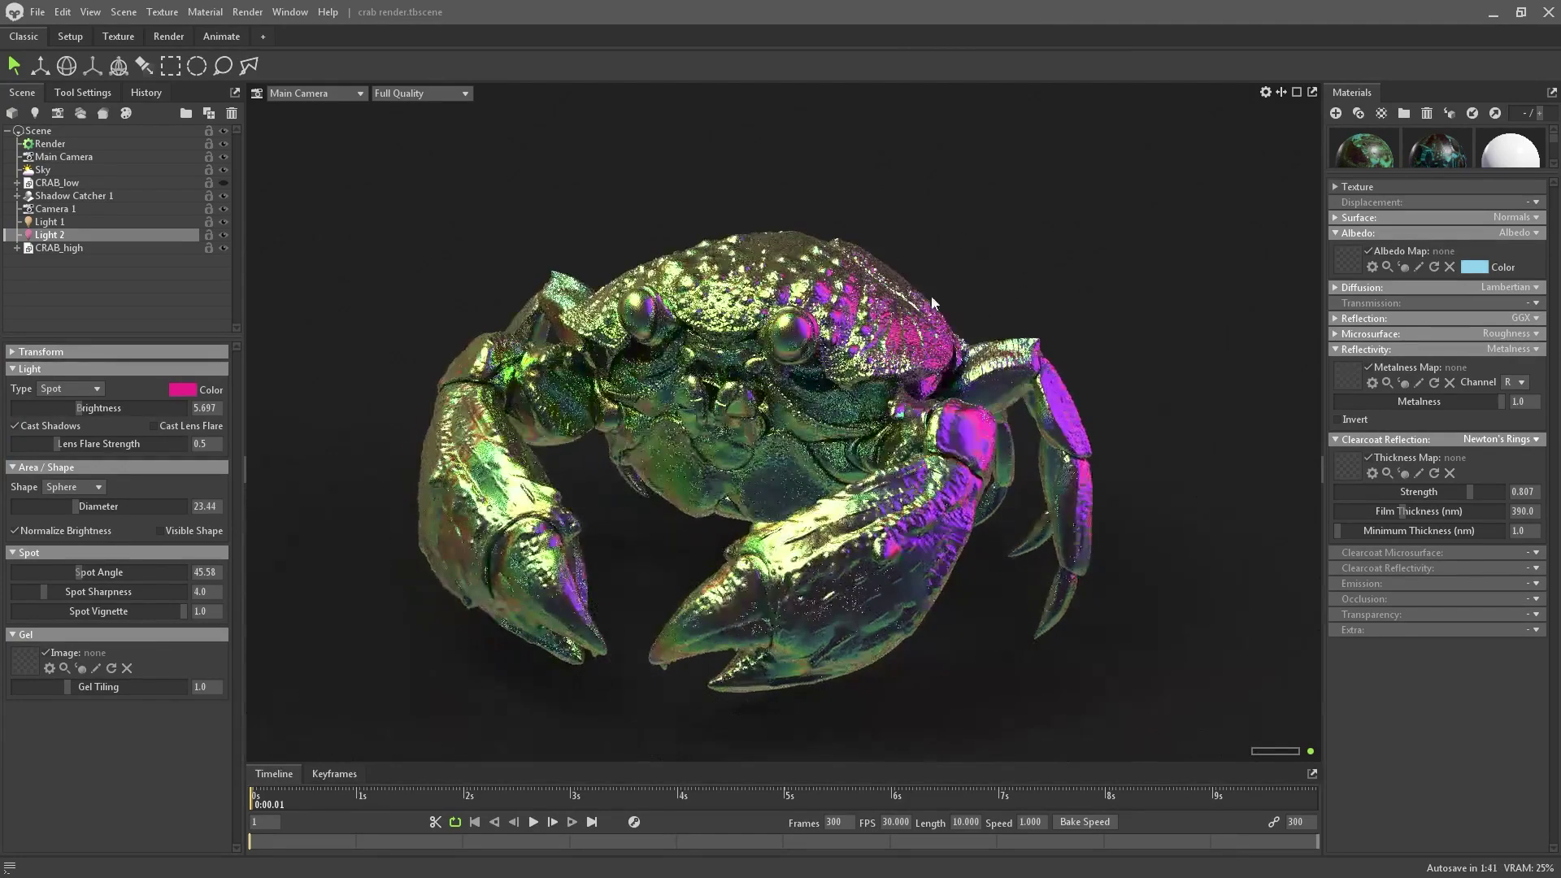
click(224, 222)
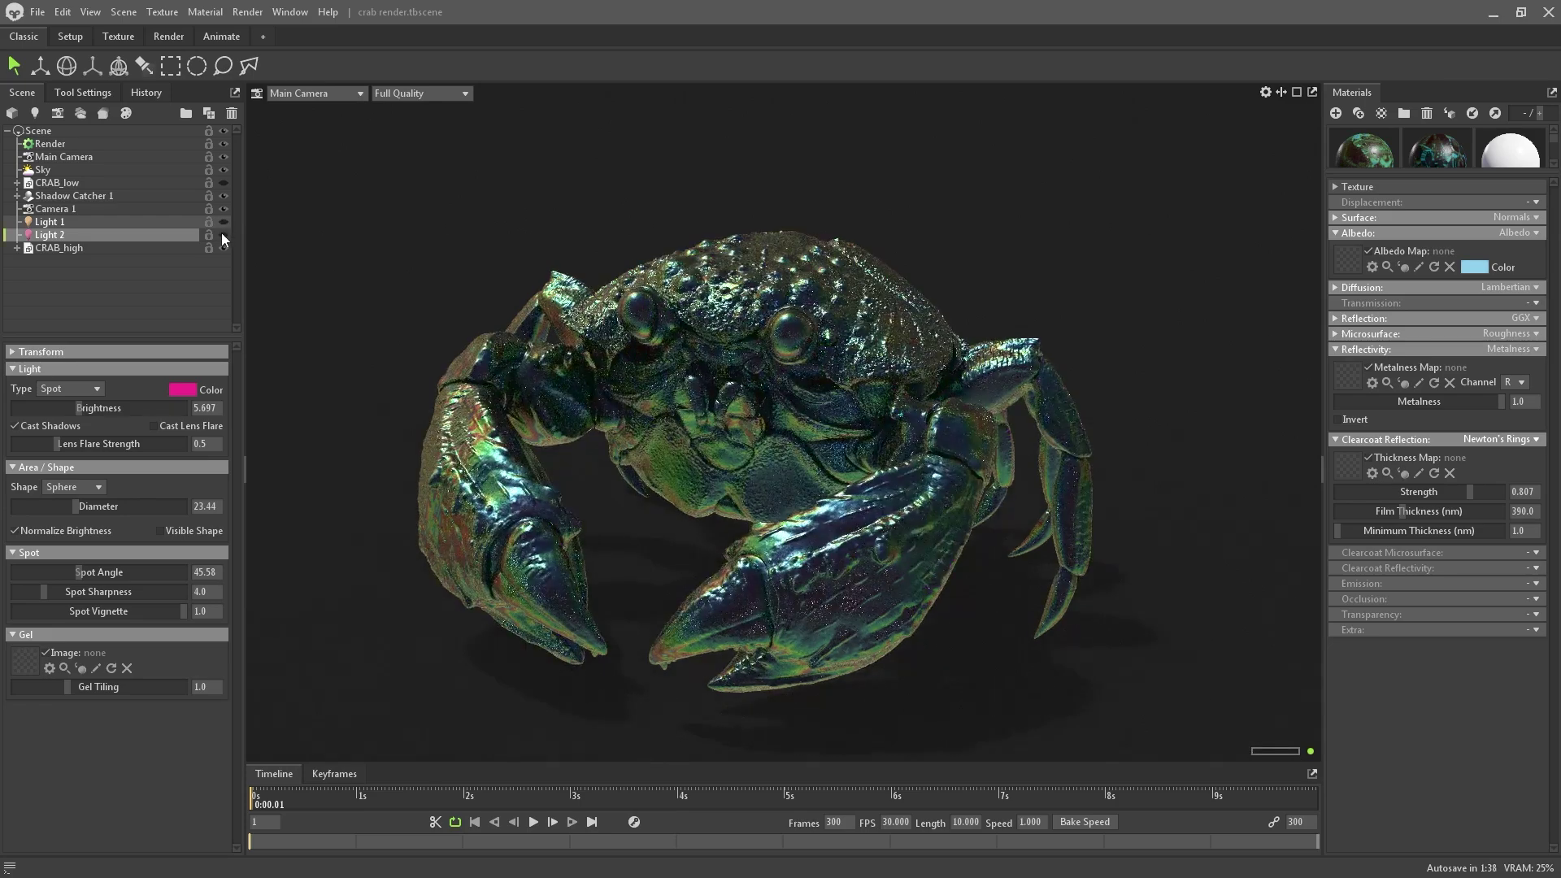
click(224, 234)
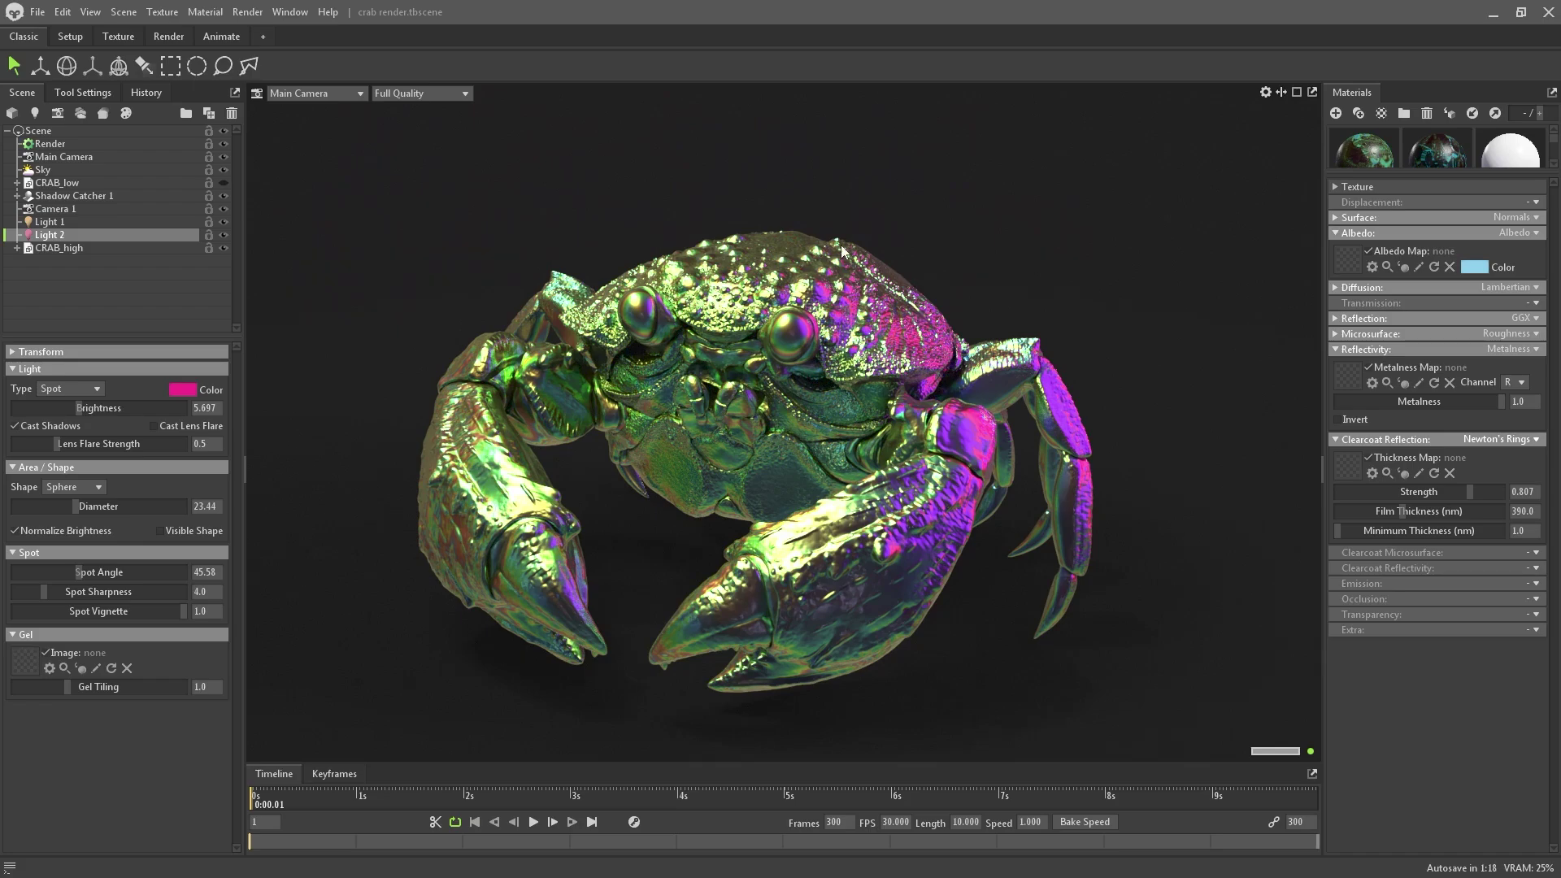
drag(903, 398, 270, 264)
drag(1097, 231, 938, 251)
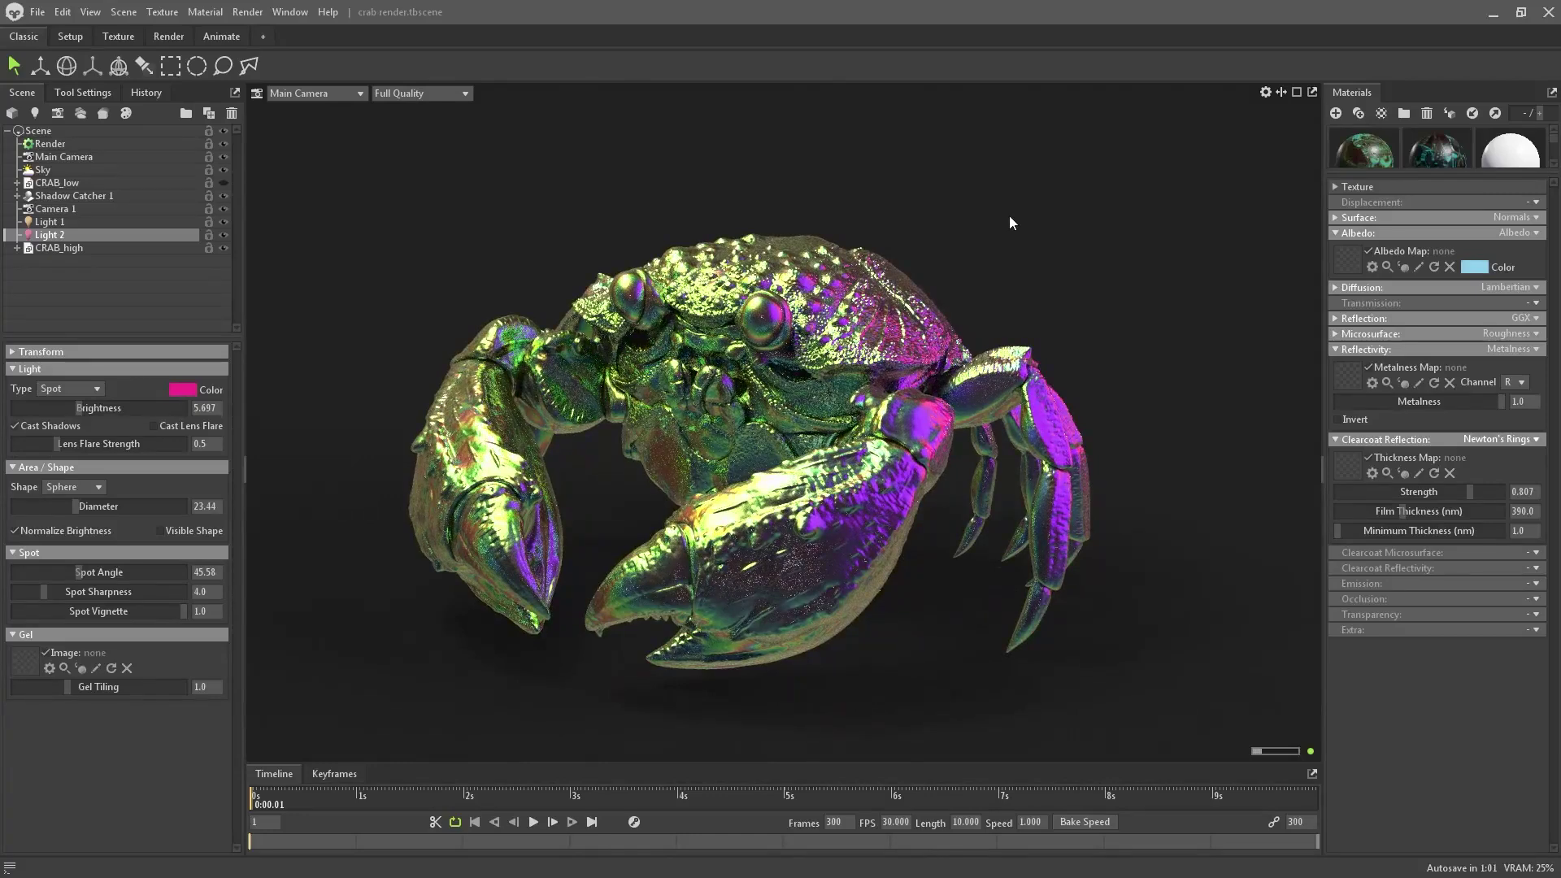
Step: Enlarge the material gallery temporarily and assign a new default white material to CRAB_high
drag(1442, 174, 1442, 507)
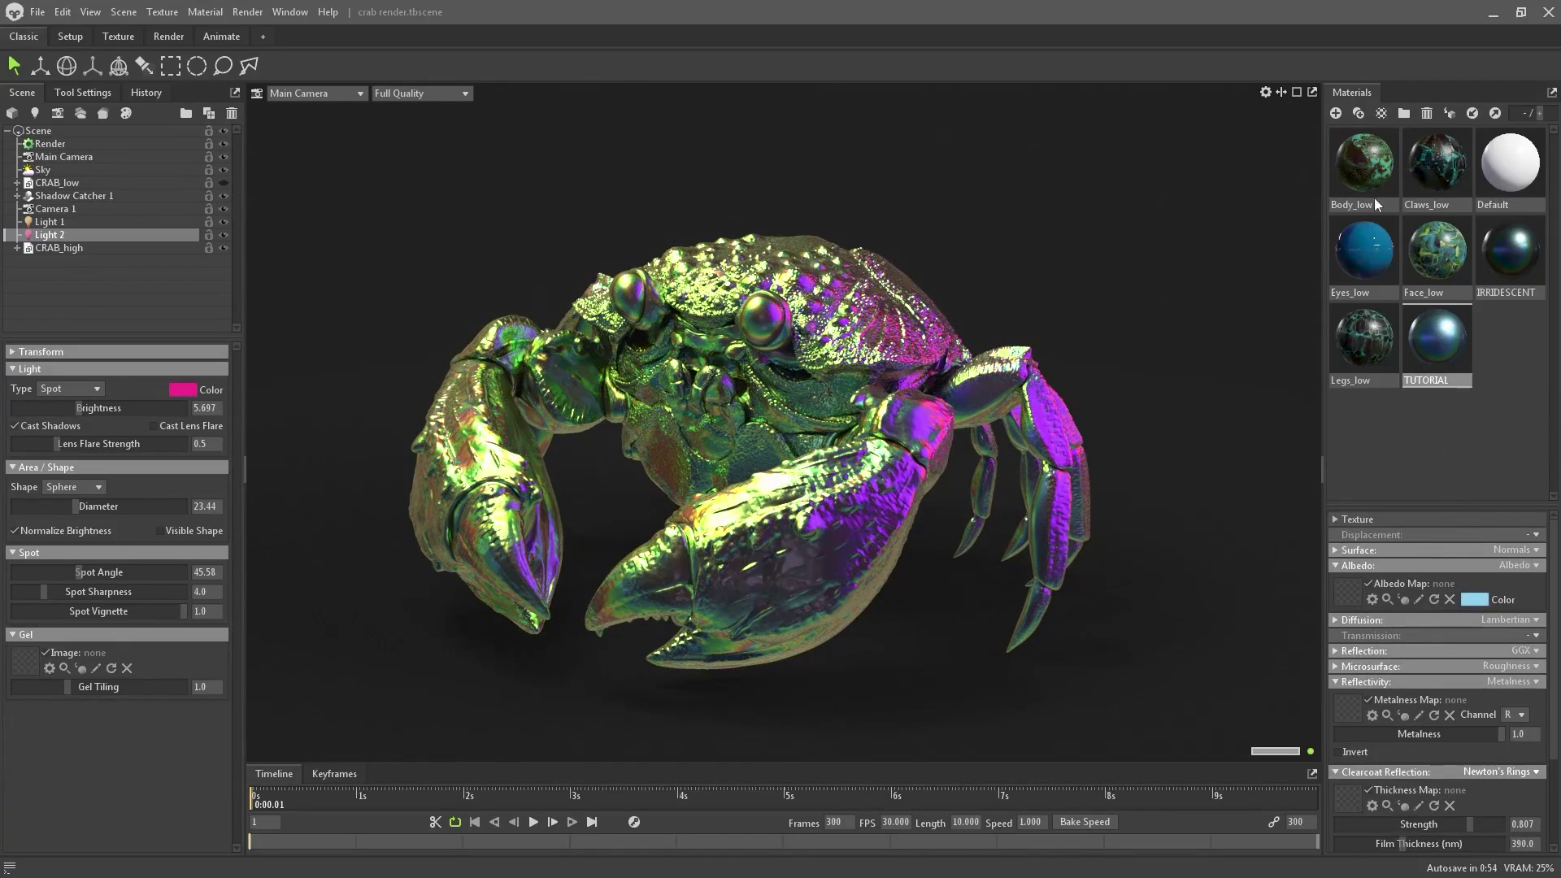
drag(1436, 338, 57, 247)
drag(1475, 514, 1476, 218)
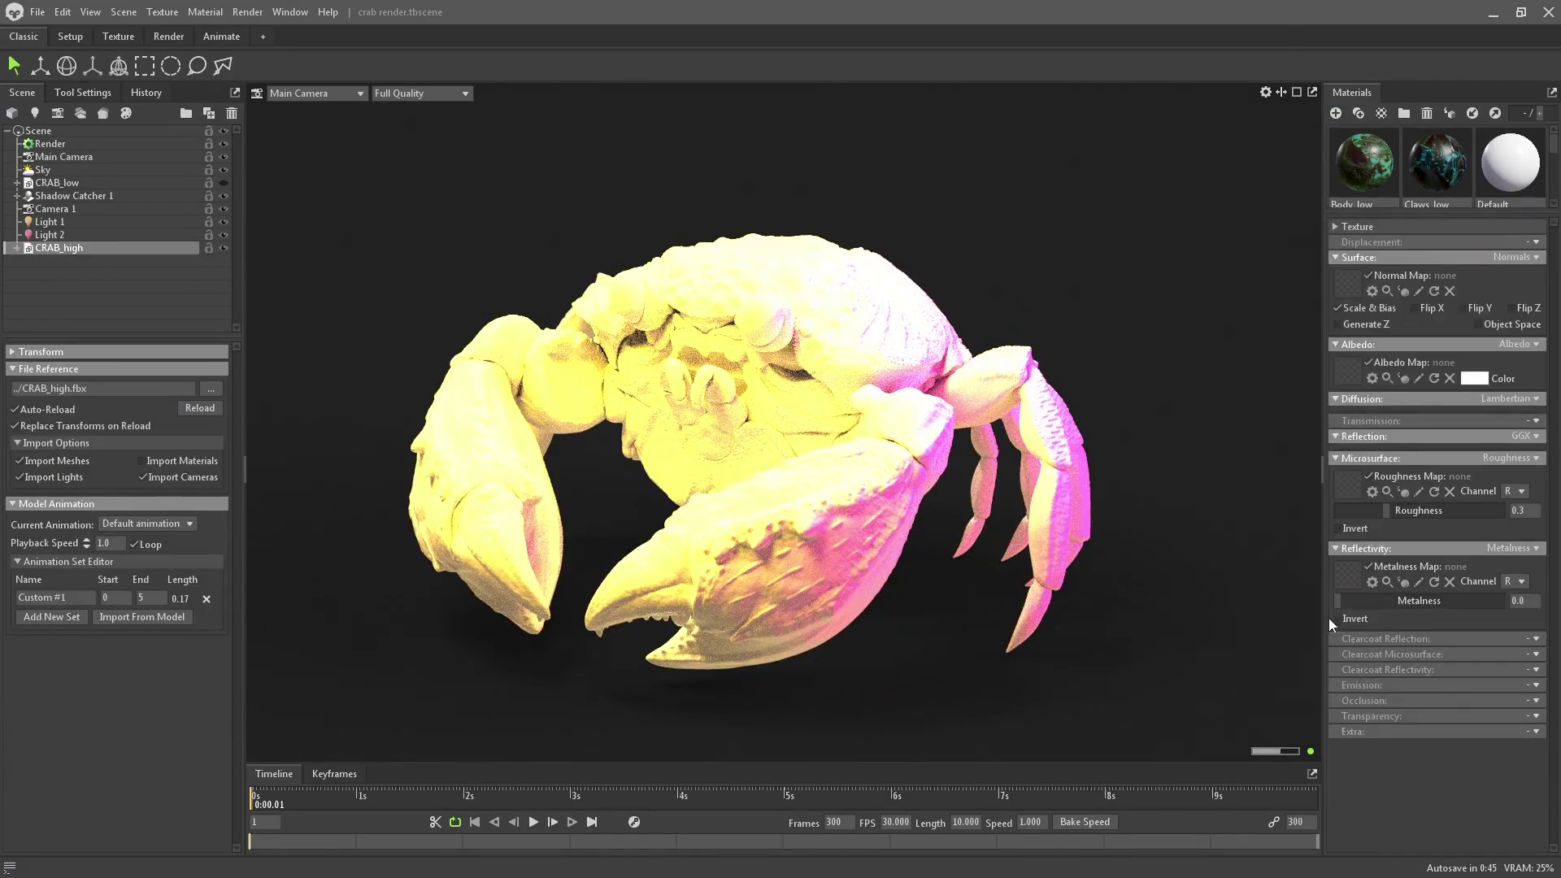
Step: Give the new material metalness 1.0, Newton's Rings clearcoat reflection at strength 0.891, and roughness 0.436
drag(1382, 600, 1504, 600)
click(1534, 639)
click(1513, 702)
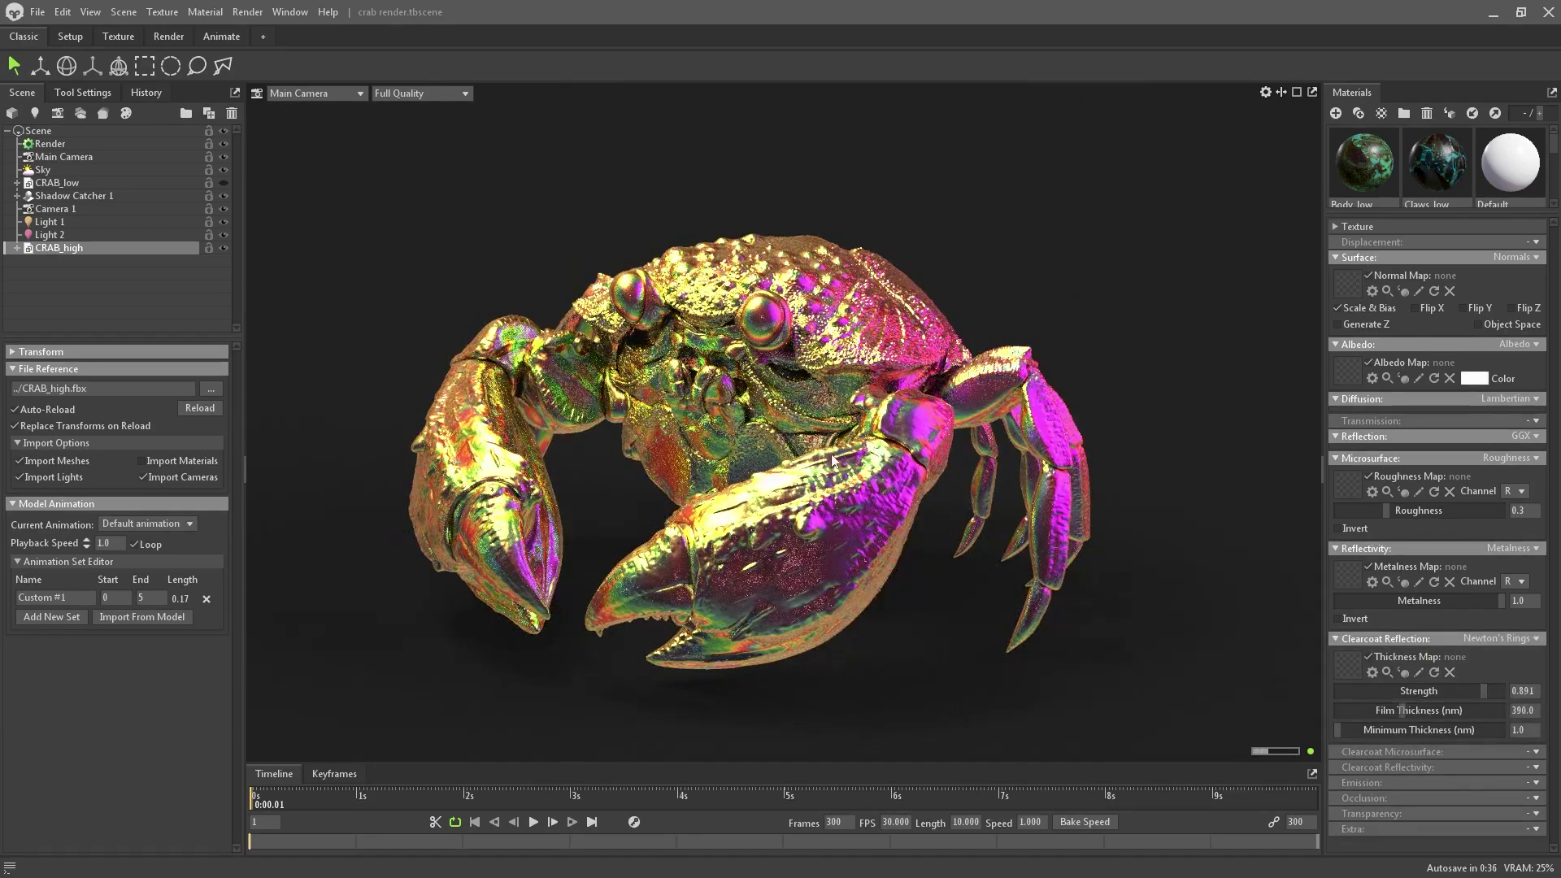
mouse_move(1386, 510)
mouse_down()
mouse_move(1492, 512)
mouse_move(1394, 511)
mouse_move(1435, 510)
mouse_move(1411, 510)
mouse_up()
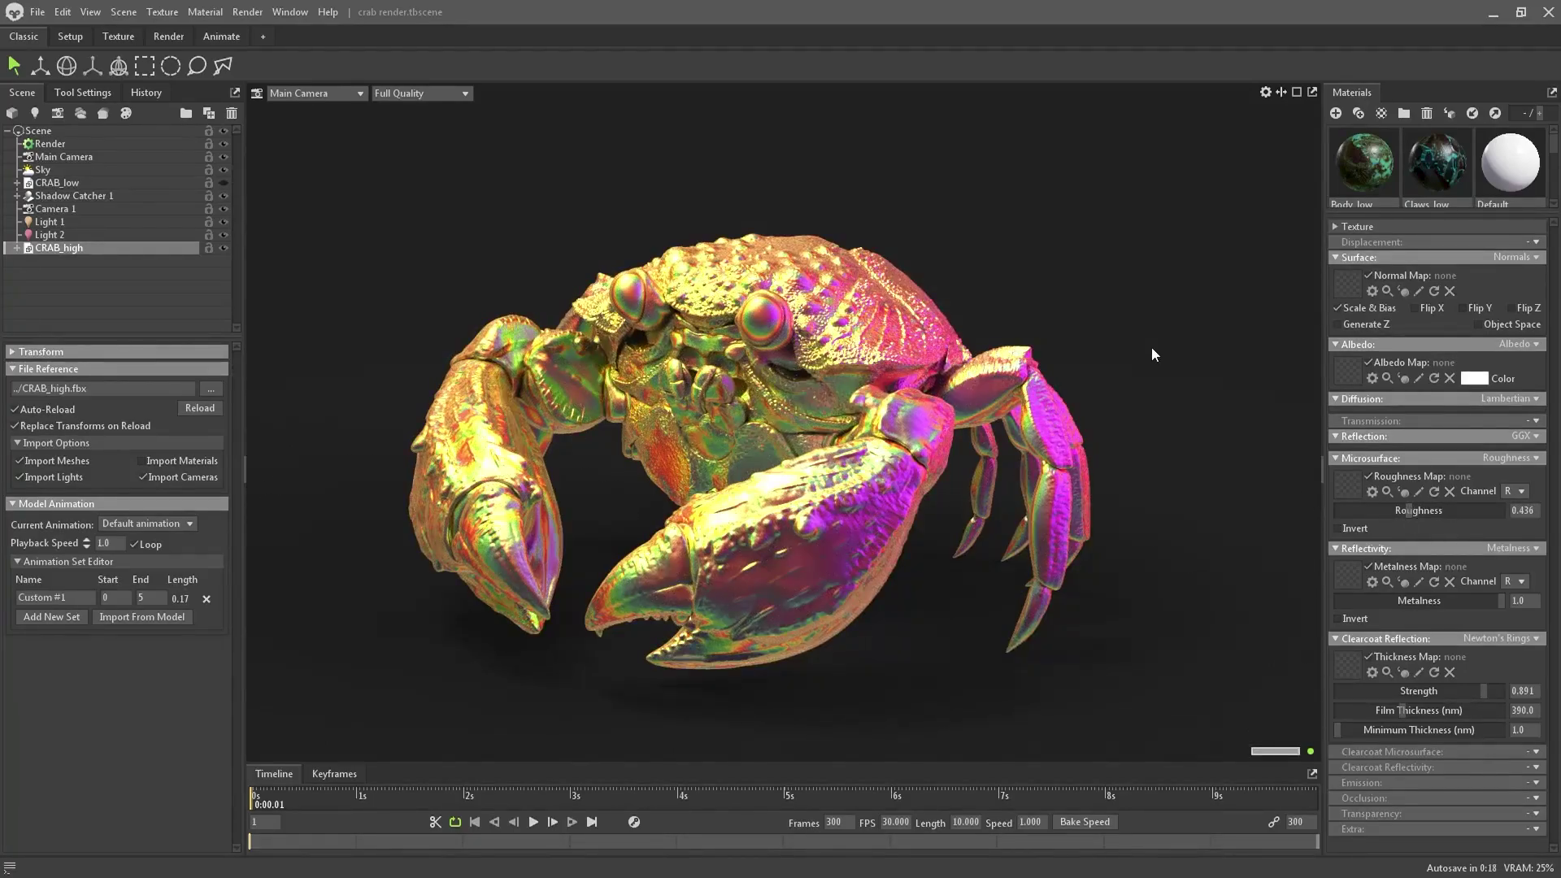